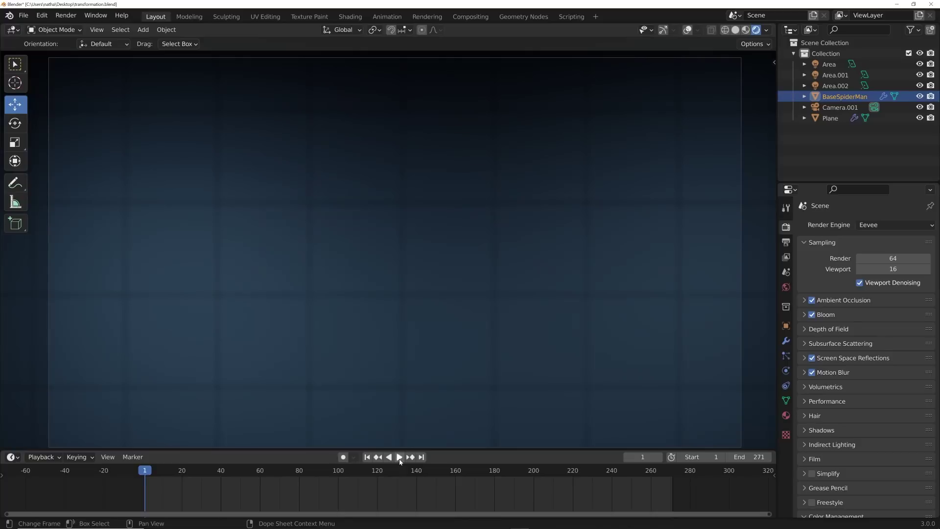
# Step: Play back and scrub through the finished Spider-Man bust transformation animation to examine how the surface forms and dissolves
pyautogui.press('space')
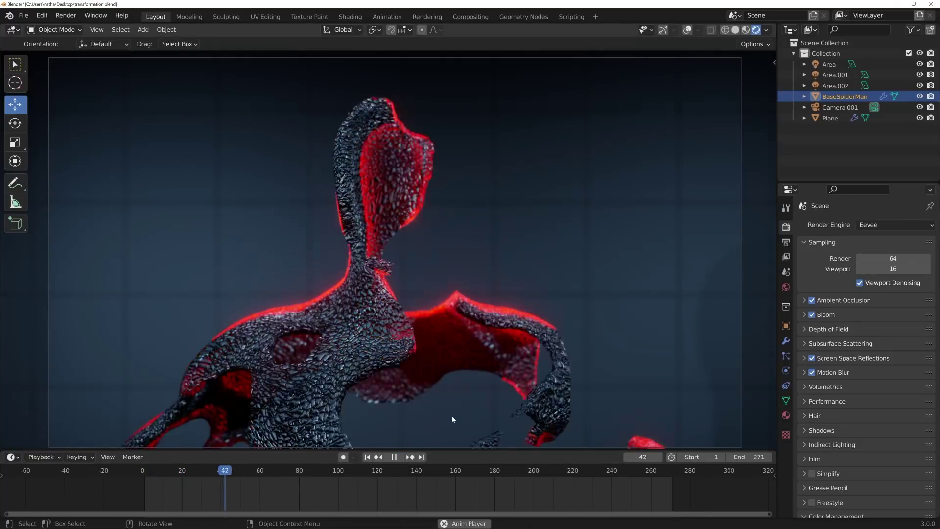
pyautogui.press('space')
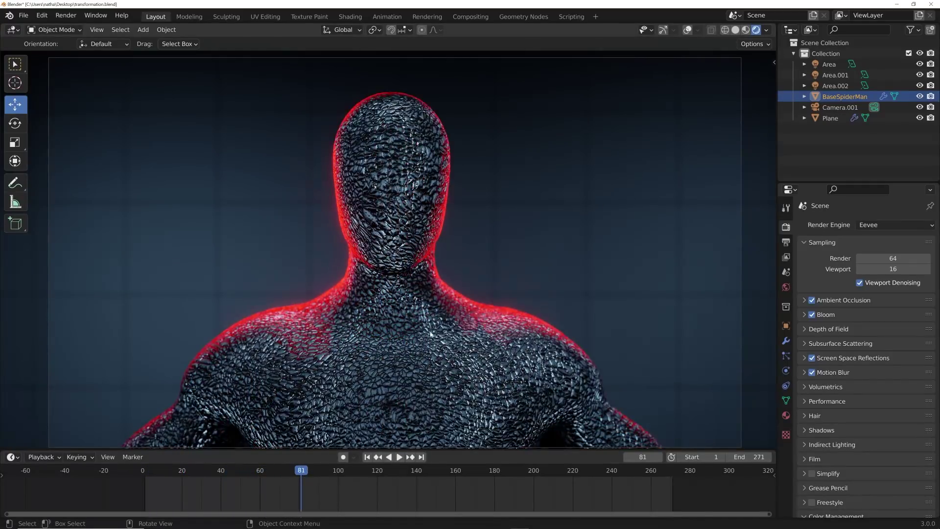
pyautogui.press('space')
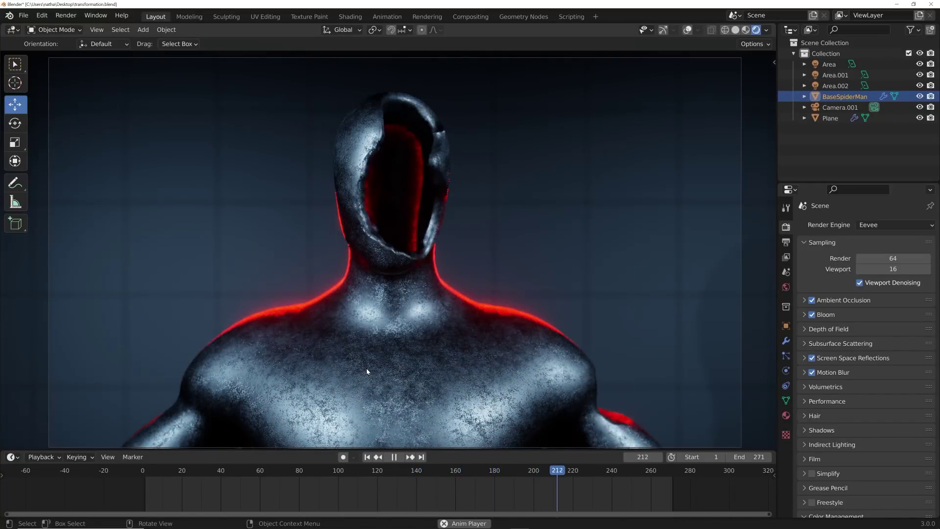
pyautogui.press('space')
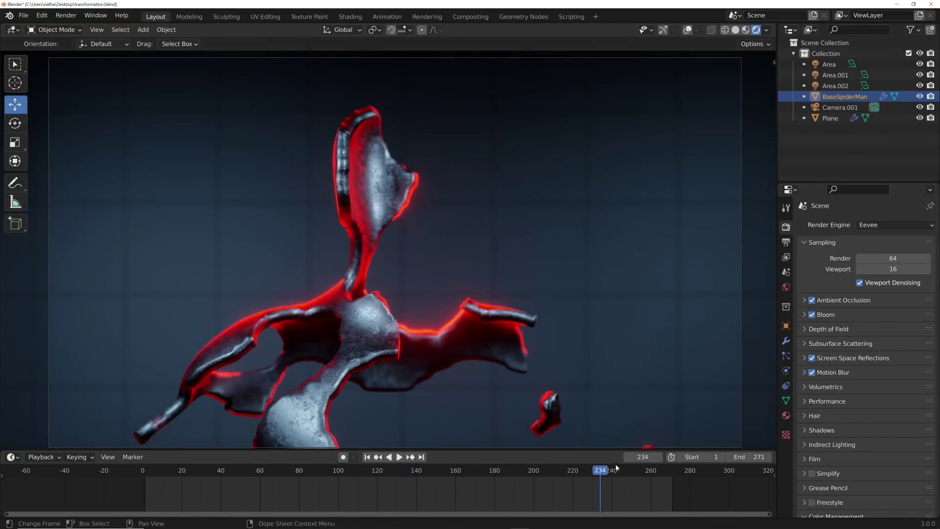
pyautogui.moveTo(616, 465); pyautogui.dragTo(492, 489)
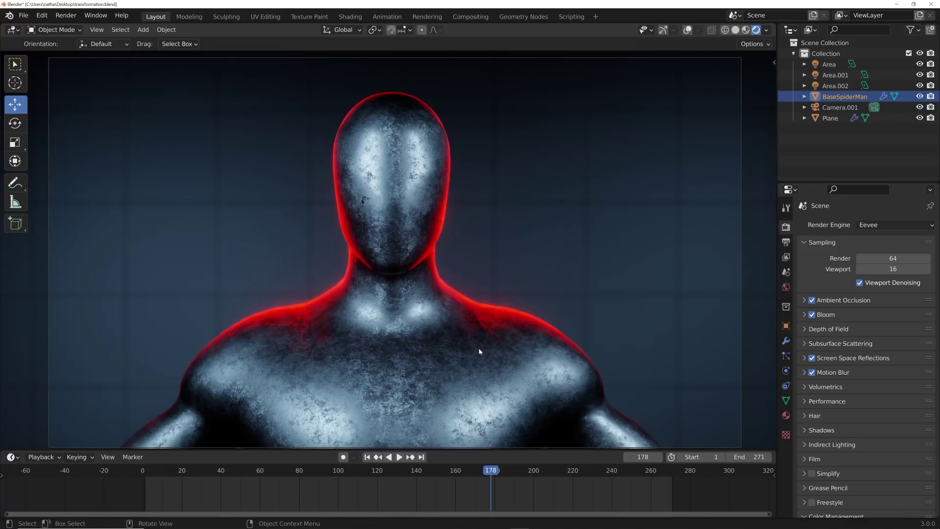
pyautogui.press('space')
pyautogui.moveTo(475, 475); pyautogui.dragTo(255, 484)
pyautogui.press('space')
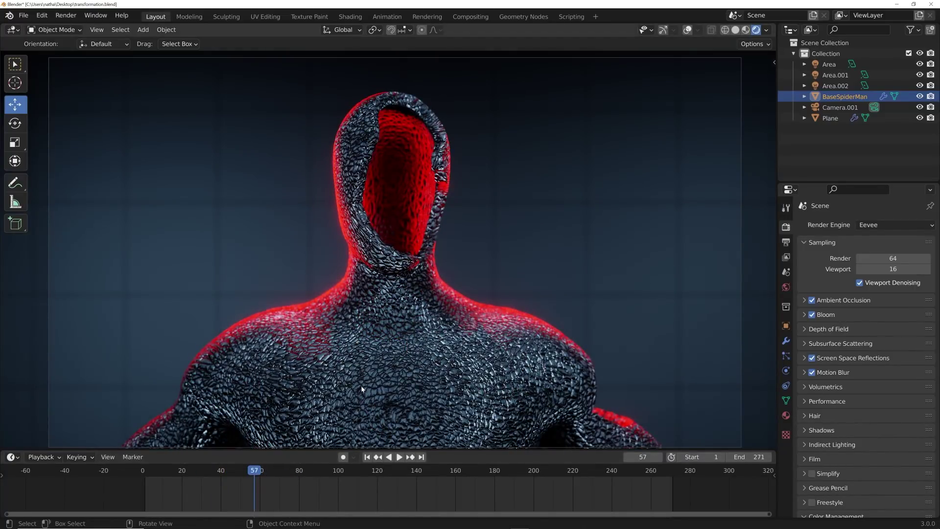
# Step: Examine the partially formed bust outside the camera framing at frame 57, return to the camera view, and scrub the animation forward
pyautogui.moveTo(397, 348); pyautogui.dragTo(397, 344, button='middle')
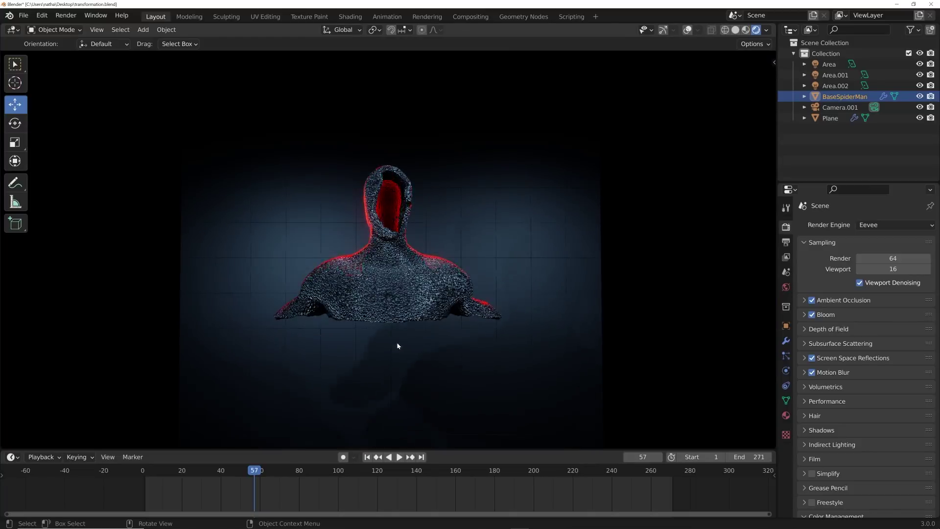
pyautogui.press('KP_0')
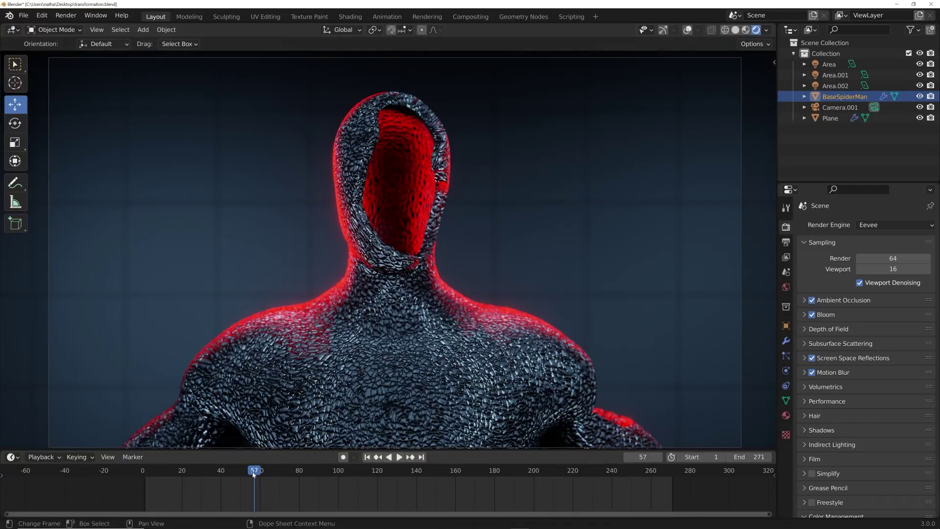
pyautogui.moveTo(254, 473); pyautogui.dragTo(586, 471)
pyautogui.press('space')
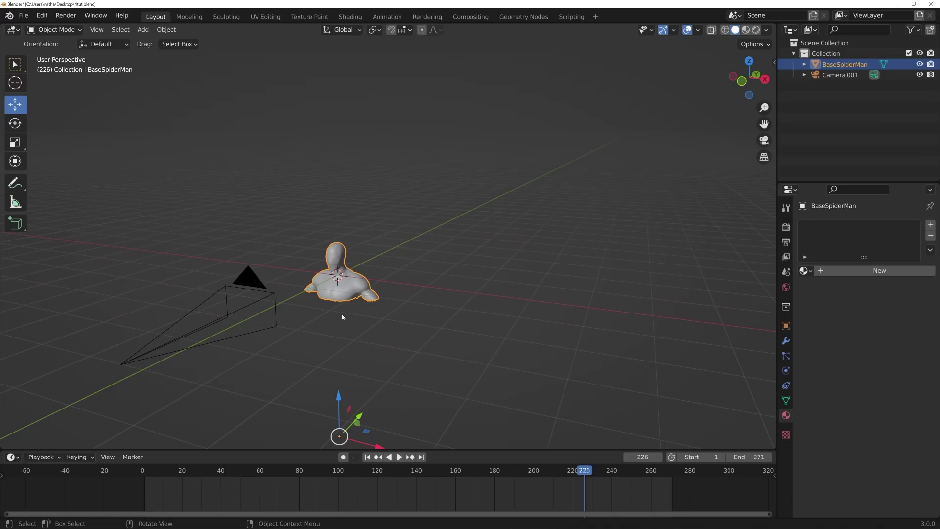
# Step: Inspect the plain grey bust from several angles and return to the camera view
pyautogui.press('KP_Decimal')
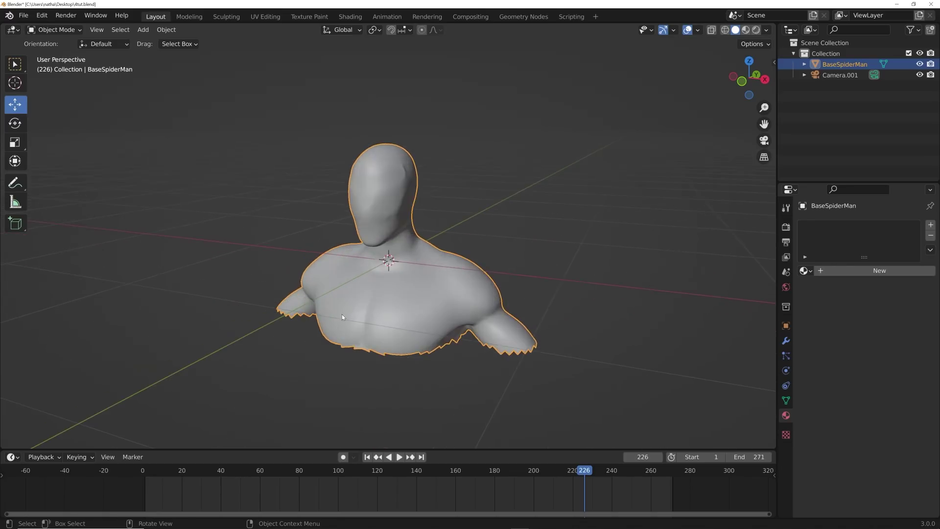
pyautogui.moveTo(437, 272)
pyautogui.mouseDown(button='middle')
pyautogui.moveTo(433, 294)
pyautogui.moveTo(392, 216)
pyautogui.moveTo(428, 272)
pyautogui.mouseUp(button='middle')
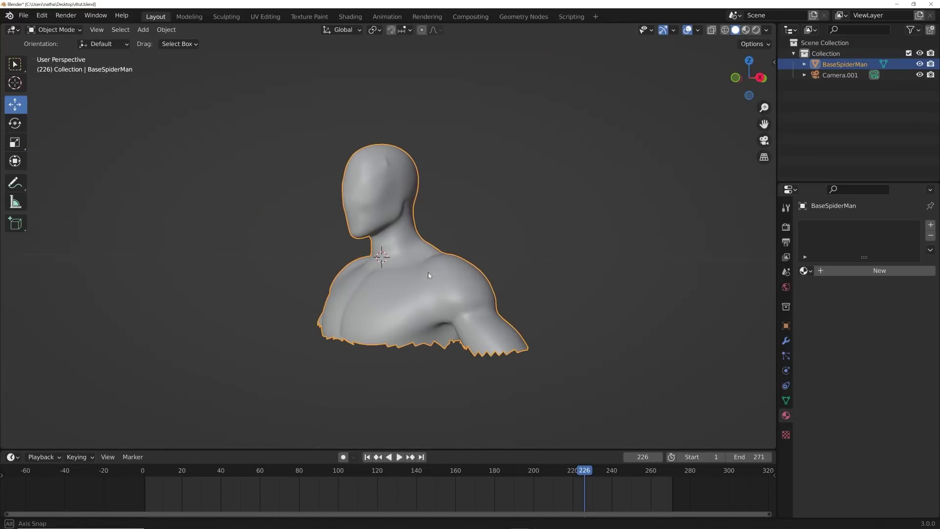
pyautogui.moveTo(371, 266); pyautogui.dragTo(407, 301, button='middle')
pyautogui.press('KP_0')
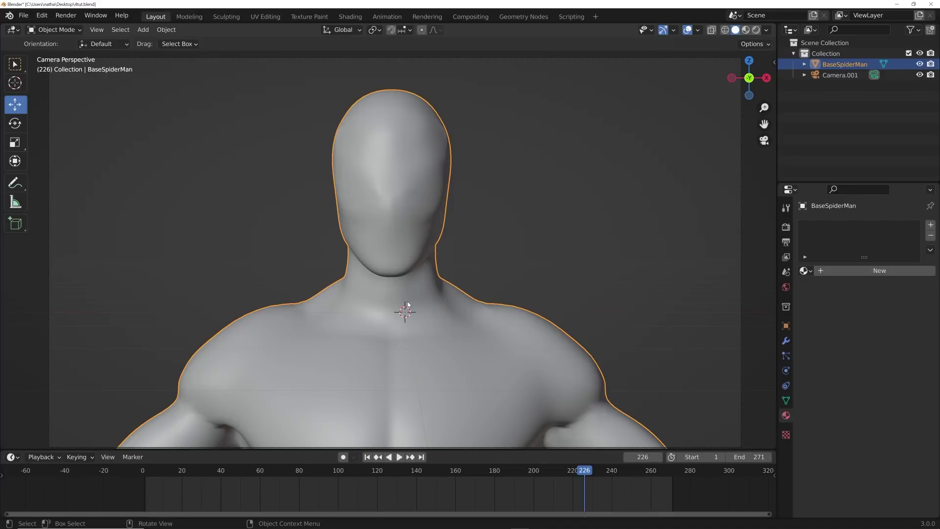
pyautogui.scroll(-3, 384, 215)
pyautogui.scroll(1, 378, 220)
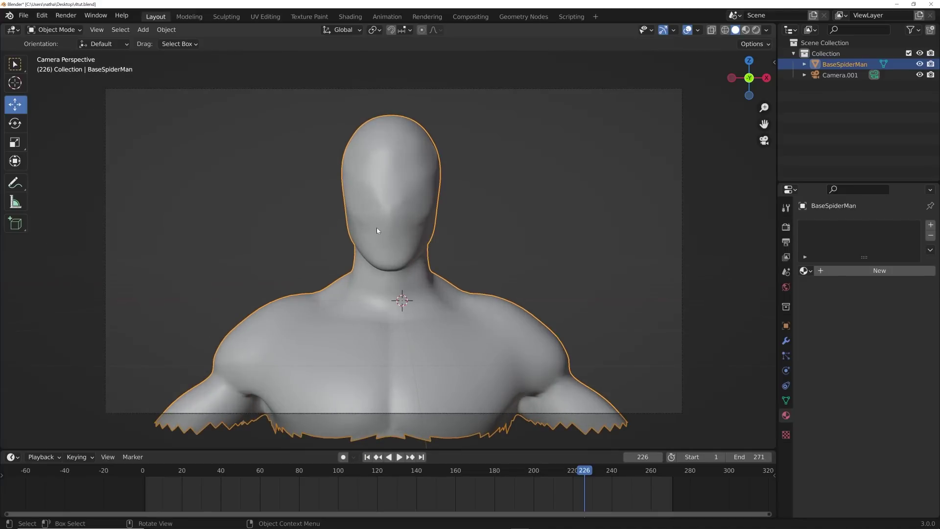
# Step: Examine the bust's mesh density in Edit Mode, focusing on the head, and return to Object Mode
pyautogui.press('Tab')
pyautogui.press('Tab')
pyautogui.press('Tab')
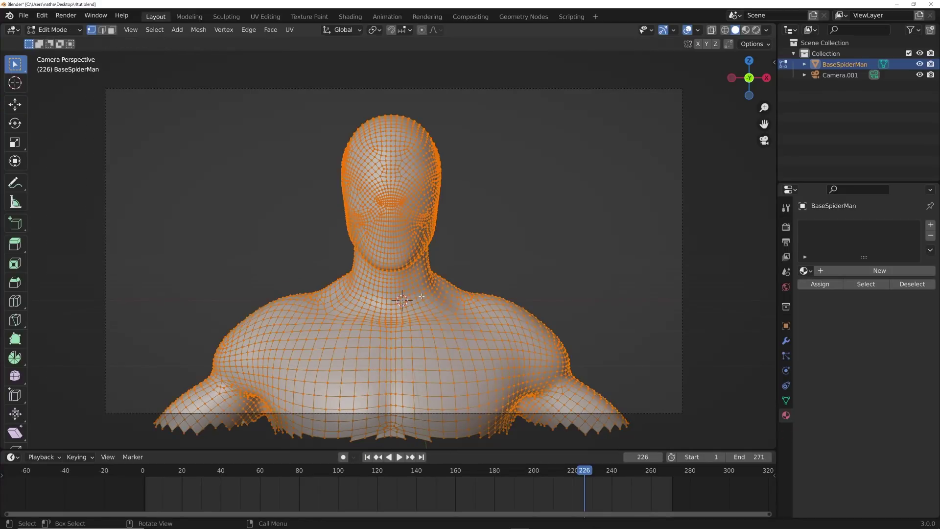
pyautogui.scroll(2, 421, 296)
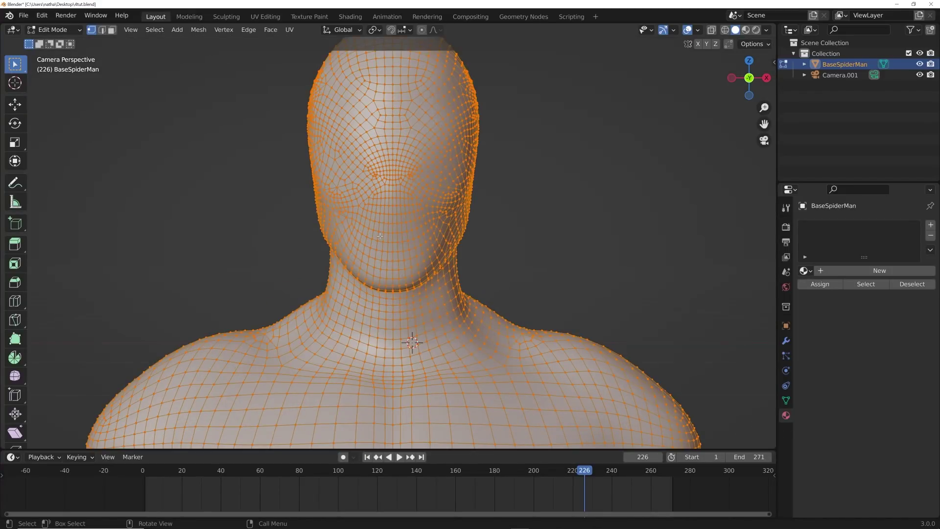
pyautogui.scroll(-3, 380, 235)
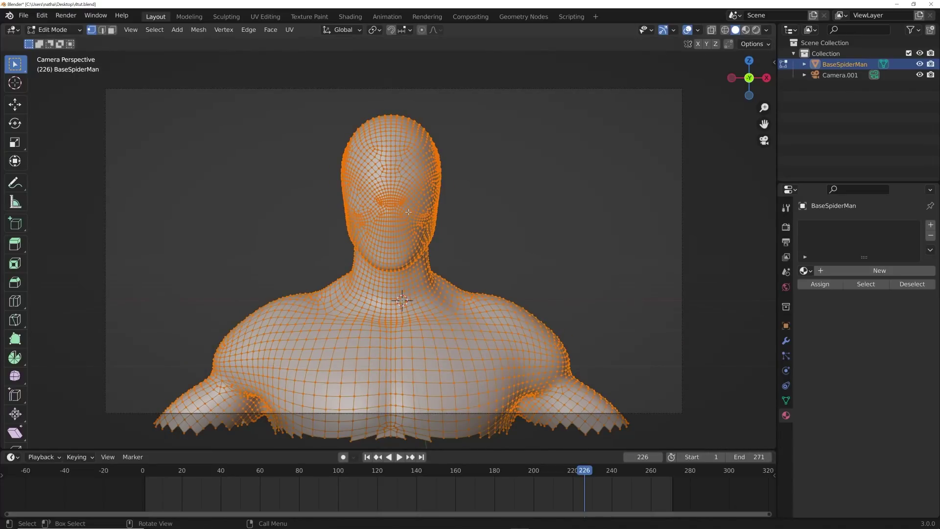
pyautogui.press('Tab')
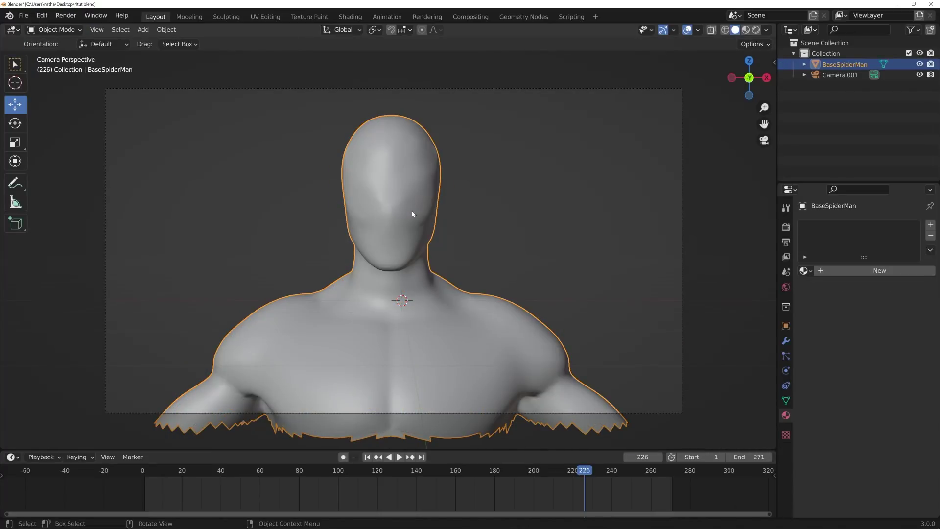
# Step: Try out a highly subdivided ico sphere as an alternative base mesh, then delete it
pyautogui.hotkey('shift', 'a')
pyautogui.moveTo(489, 201)
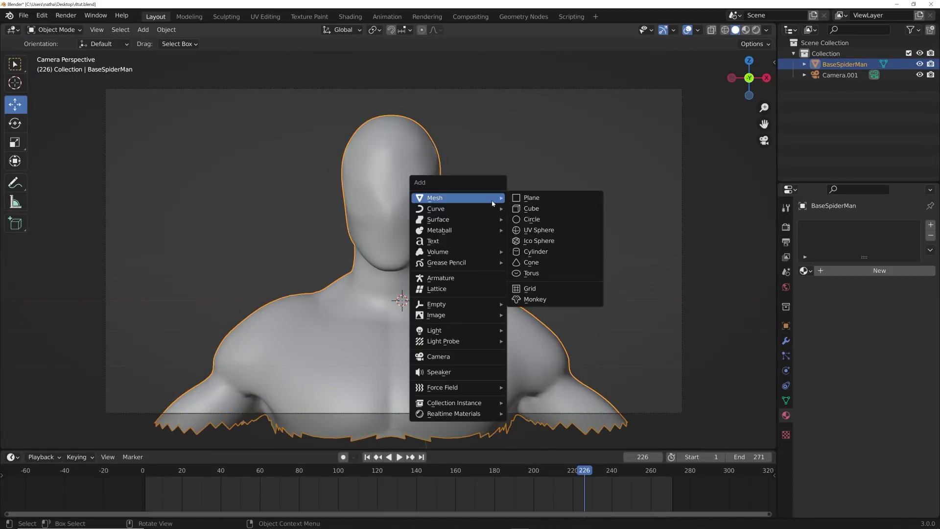
pyautogui.click(539, 240)
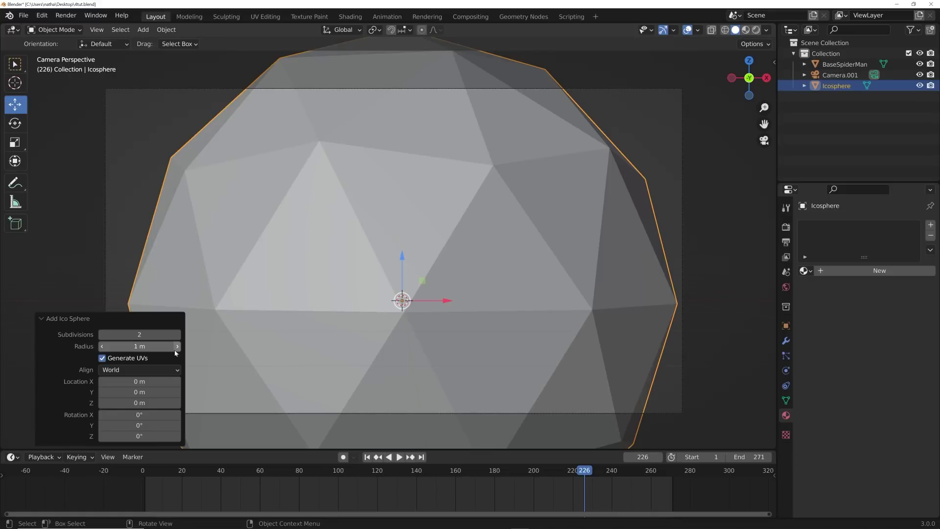
pyautogui.scroll(-2, 219, 317)
pyautogui.click(176, 336)
pyautogui.click(177, 335)
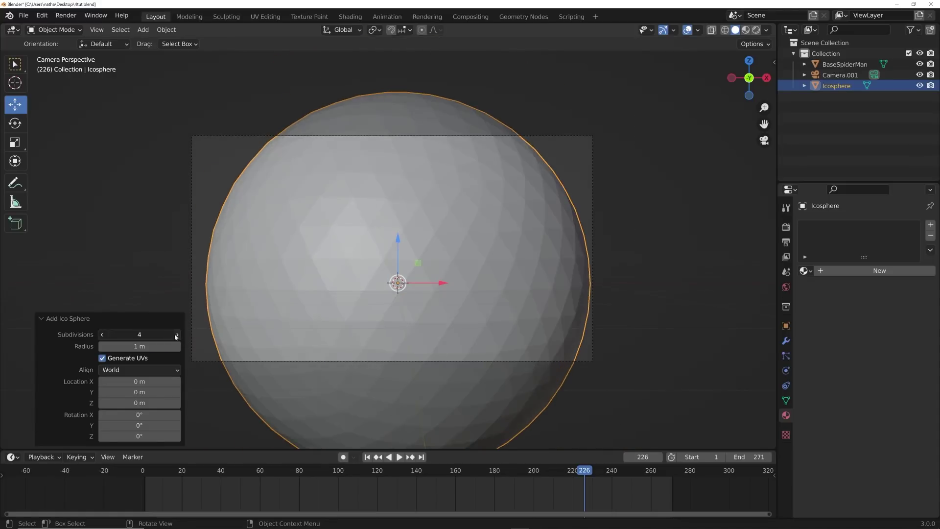
pyautogui.click(177, 335)
pyautogui.click(177, 336)
pyautogui.press('Tab')
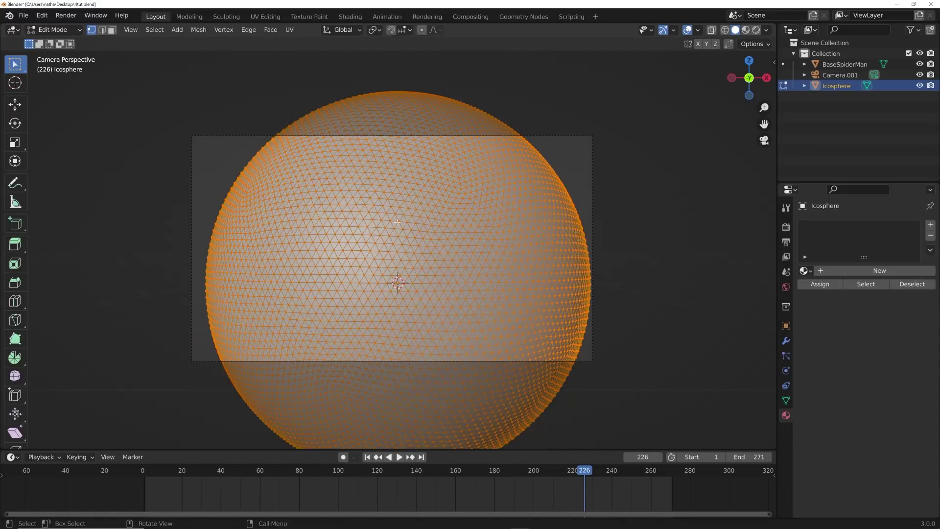
pyautogui.press('Tab')
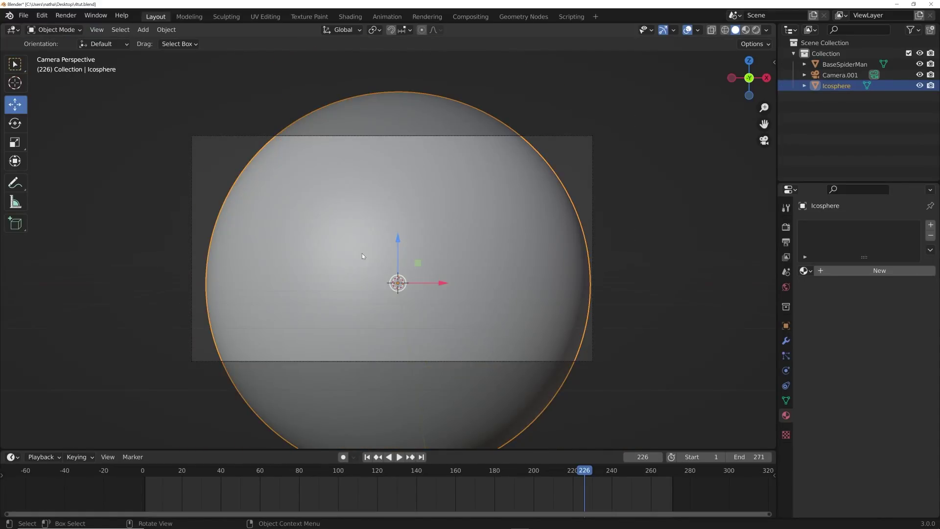
pyautogui.press('Delete')
pyautogui.press('Home')
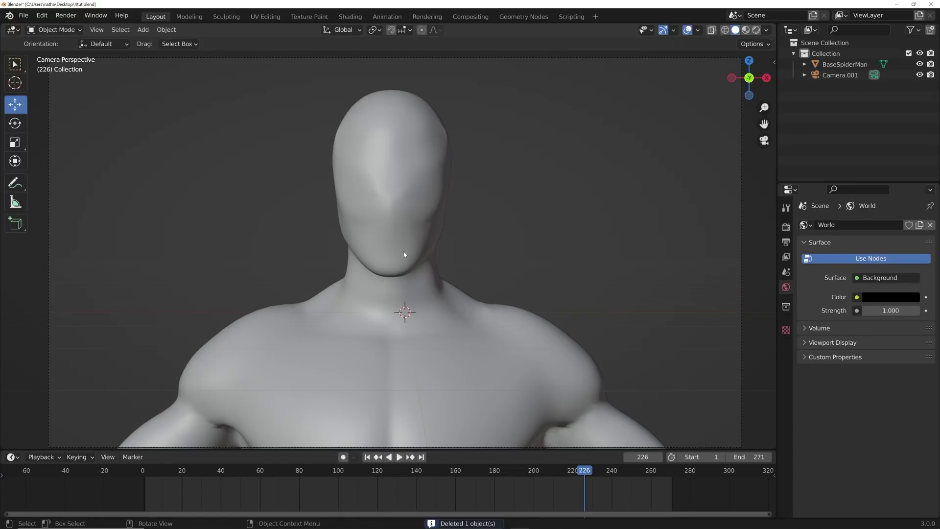
# Step: Switch to the Geometry Nodes workspace with the bust selected, remove the timeline area, and enlarge the node editor
pyautogui.click(374, 190)
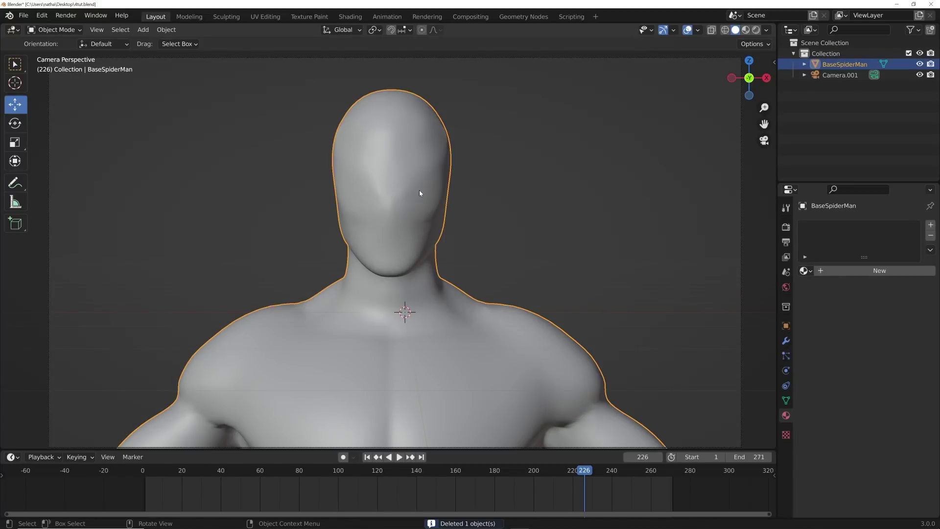
pyautogui.click(523, 17)
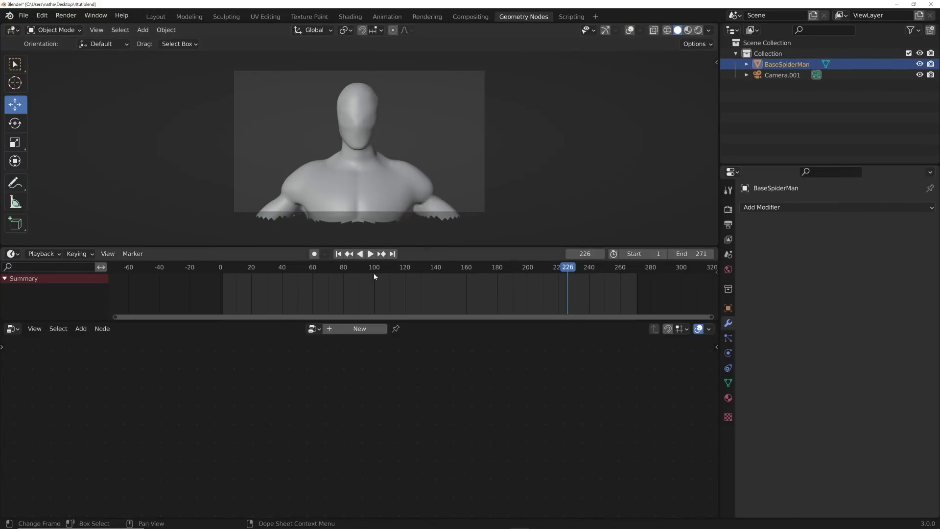
pyautogui.moveTo(4, 252); pyautogui.dragTo(23, 275)
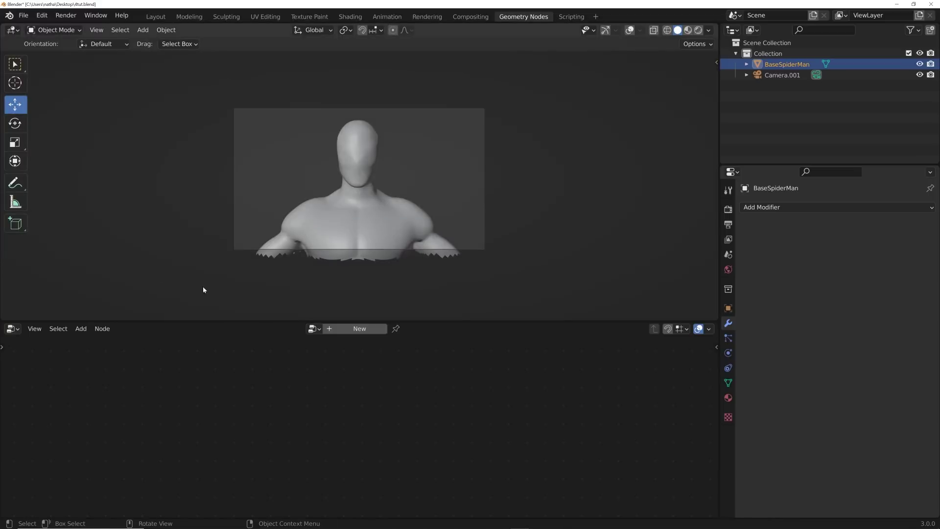
pyautogui.moveTo(266, 321); pyautogui.dragTo(274, 294)
pyautogui.scroll(3, 343, 230)
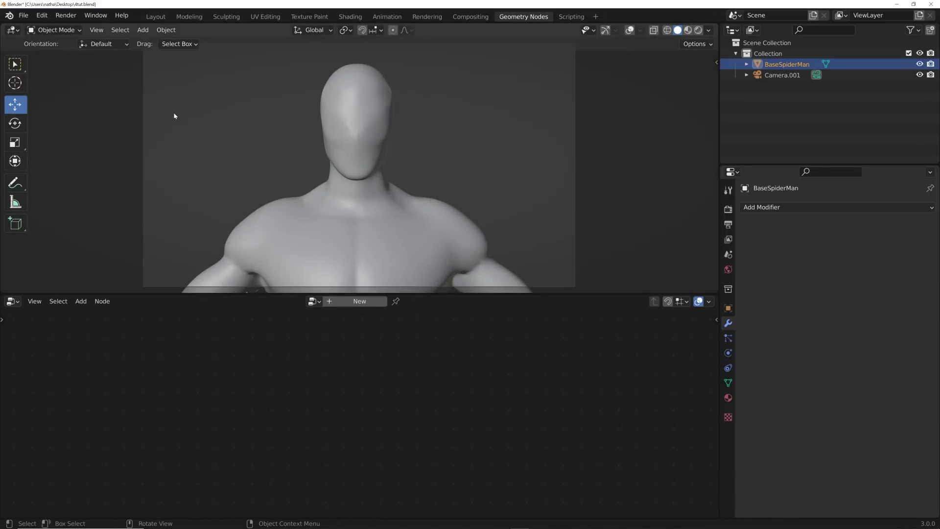
# Step: Create a new geometry node tree on the bust and insert a Delete Geometry node between Group Input and Group Output
pyautogui.click(356, 302)
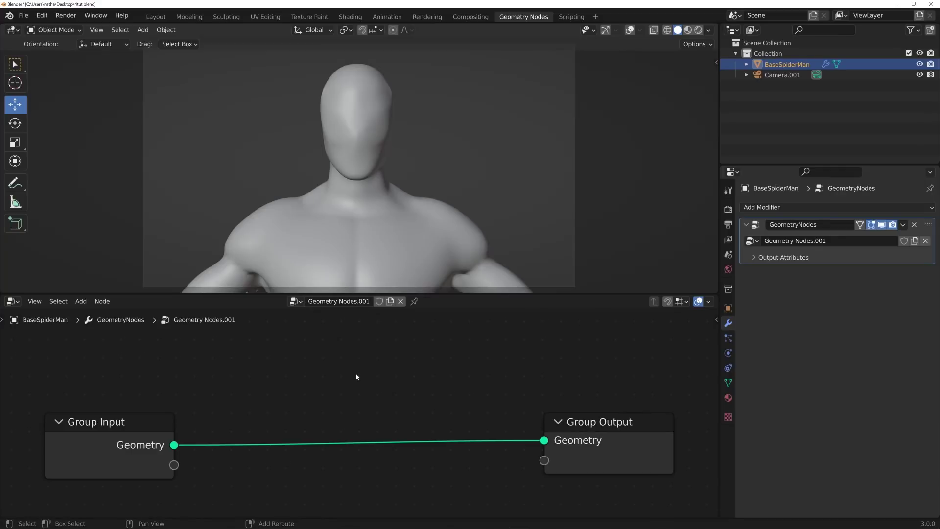
pyautogui.hotkey('shift', 'a')
pyautogui.click(303, 272)
pyautogui.write('del')
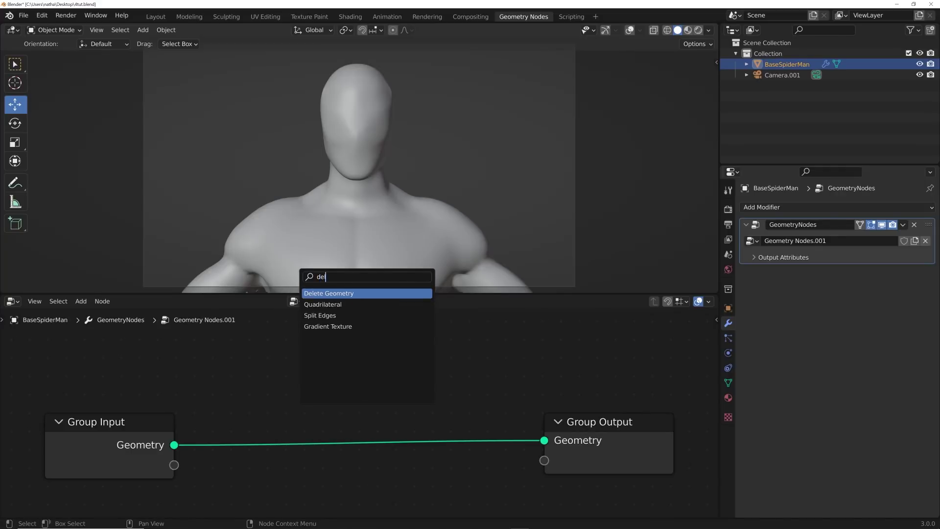
pyautogui.press('Return')
pyautogui.click(369, 389)
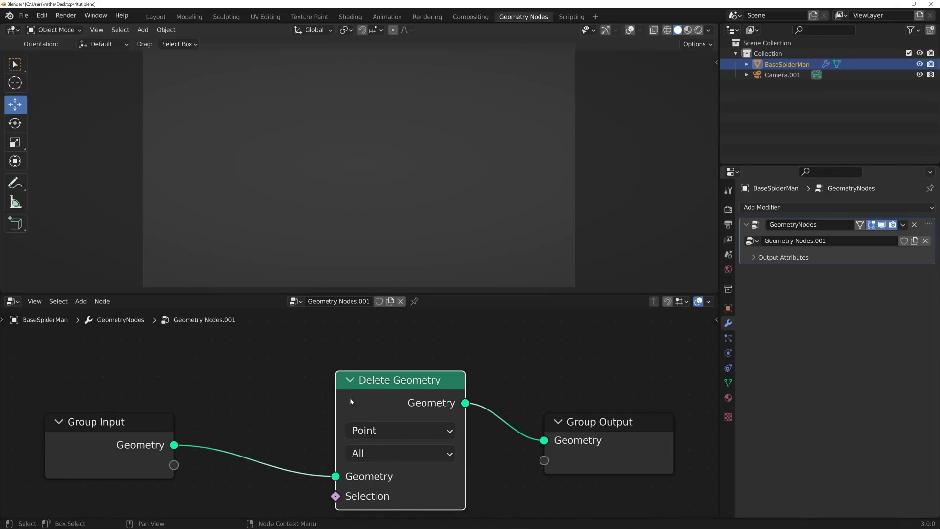
# Step: Add a ColorRamp node below Group Input and connect its Color output to the Delete Geometry node's Selection input
pyautogui.scroll(-2, 350, 402)
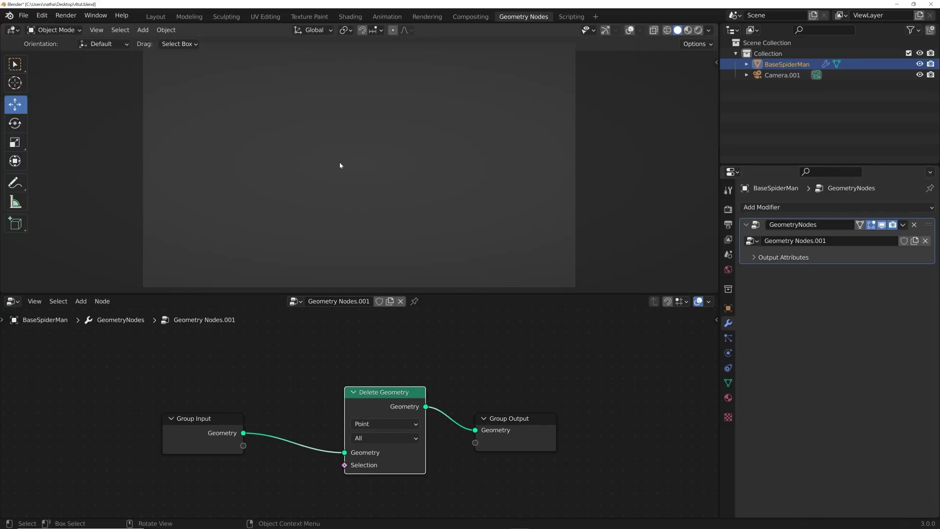
pyautogui.moveTo(391, 373); pyautogui.dragTo(403, 354, button='middle')
pyautogui.hotkey('shift', 'a')
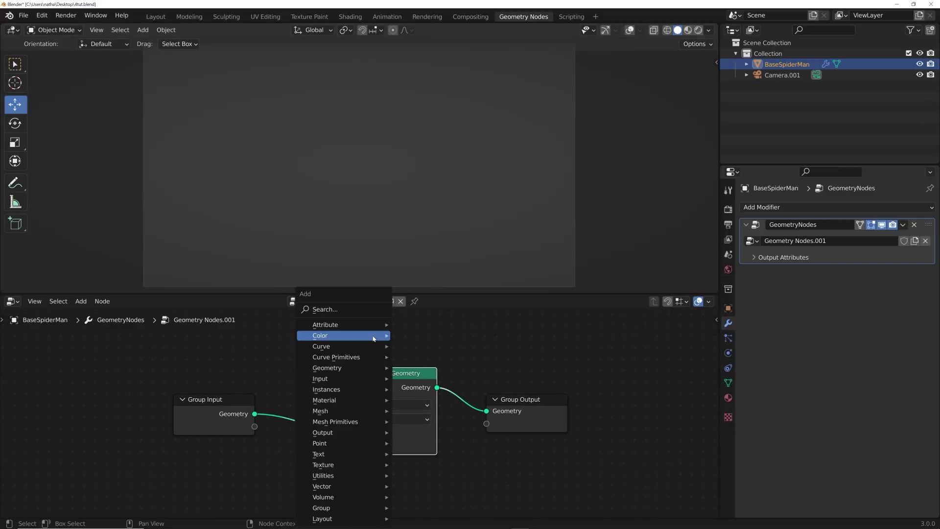
pyautogui.click(352, 310)
pyautogui.write('col')
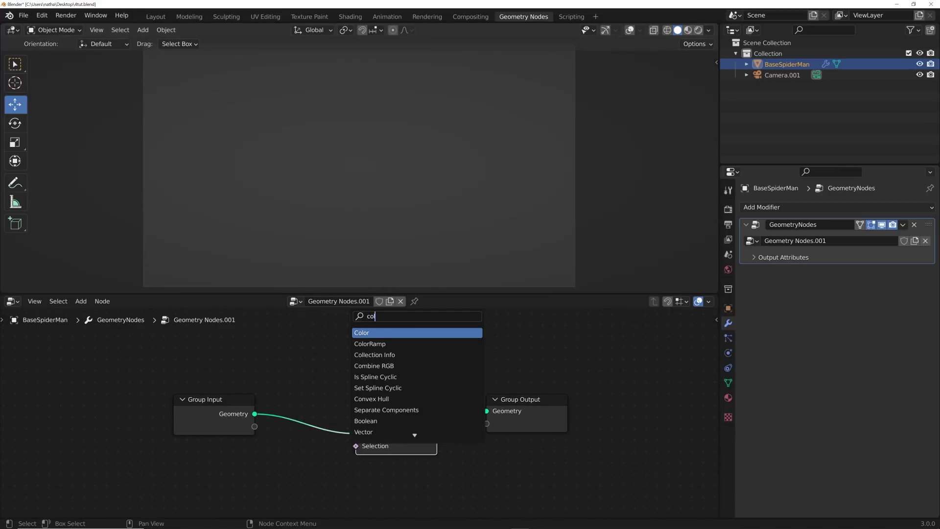
pyautogui.click(375, 343)
pyautogui.click(197, 484)
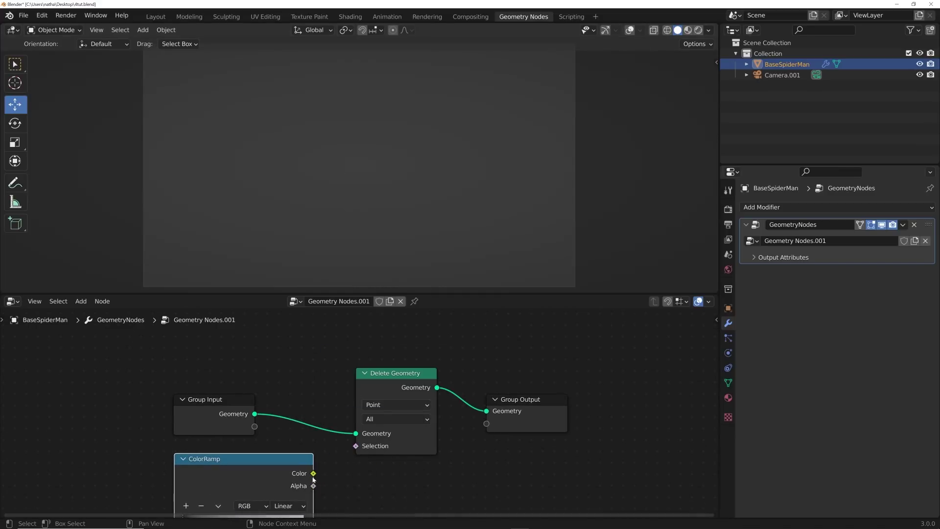
pyautogui.moveTo(313, 474); pyautogui.dragTo(357, 451)
# Step: Add a Noise Texture node beside the ColorRamp and connect its Fac output to the ColorRamp's Fac input
pyautogui.moveTo(109, 450); pyautogui.dragTo(253, 374, button='middle')
pyautogui.hotkey('shift', 'a')
pyautogui.click(214, 310)
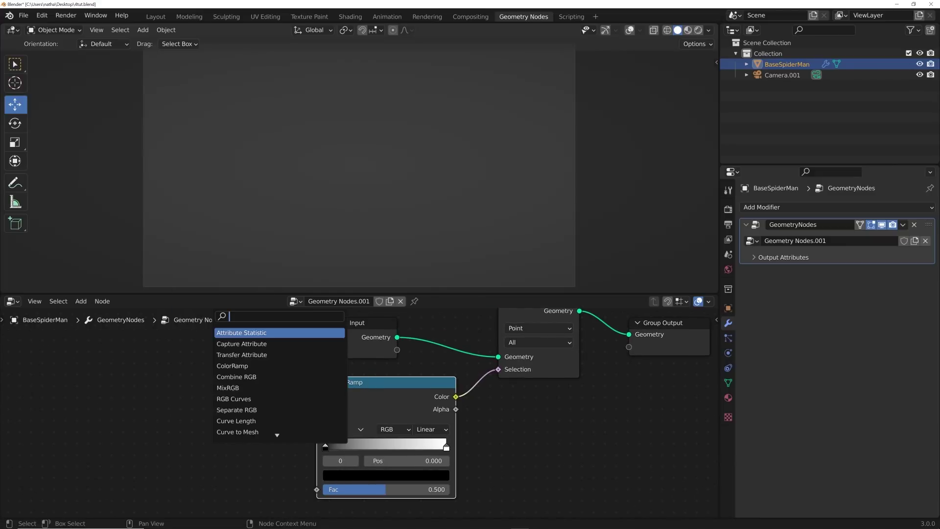
pyautogui.write('noi')
pyautogui.press('Return')
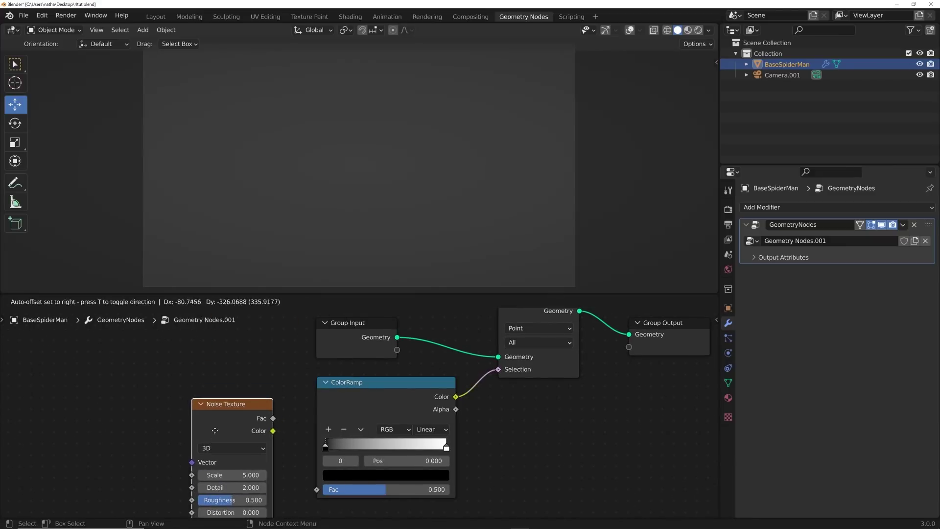
pyautogui.click(276, 432)
pyautogui.moveTo(270, 424); pyautogui.dragTo(320, 489)
# Step: Reposition the Delete Geometry node and move the ColorRamp's black stop to about 0.530 so parts of the bust remain
pyautogui.moveTo(589, 326); pyautogui.dragTo(526, 341, button='middle')
pyautogui.moveTo(465, 318); pyautogui.dragTo(458, 324)
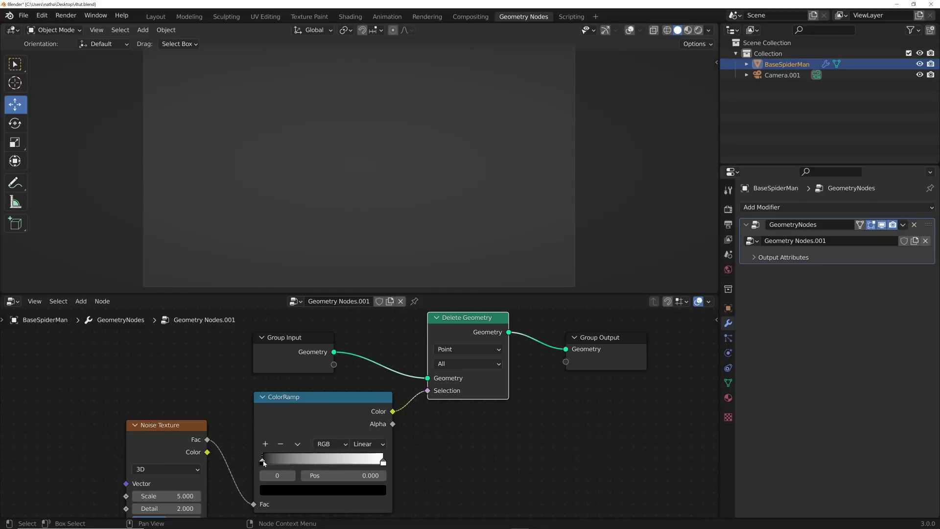
pyautogui.moveTo(263, 463); pyautogui.dragTo(331, 459)
pyautogui.moveTo(409, 97); pyautogui.dragTo(381, 227, button='middle')
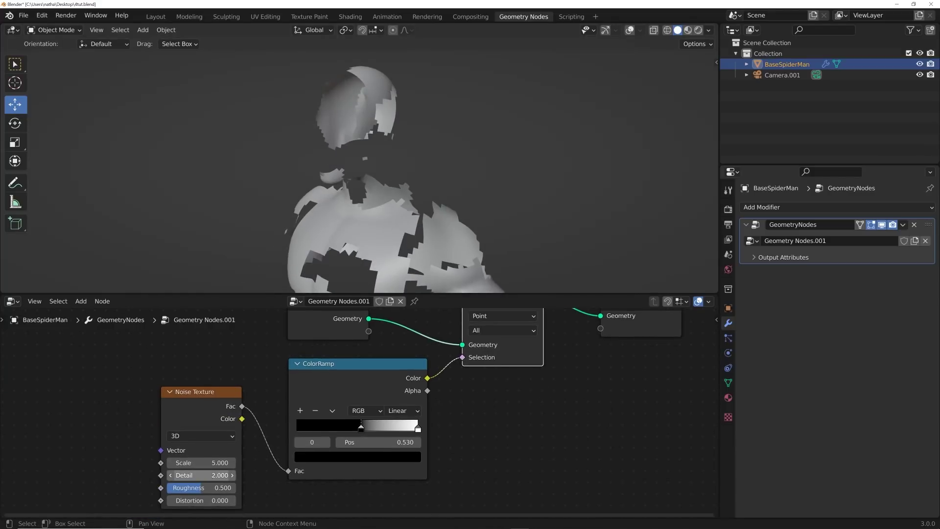
# Step: Set the Noise Texture's Detail to 0 and its Scale to 6.01
pyautogui.moveTo(226, 476)
pyautogui.mouseDown()
pyautogui.moveTo(188, 476)
pyautogui.moveTo(217, 462)
pyautogui.moveTo(264, 463)
pyautogui.moveTo(240, 462)
pyautogui.mouseUp()
pyautogui.press('KP_0')
pyautogui.write('6.01')
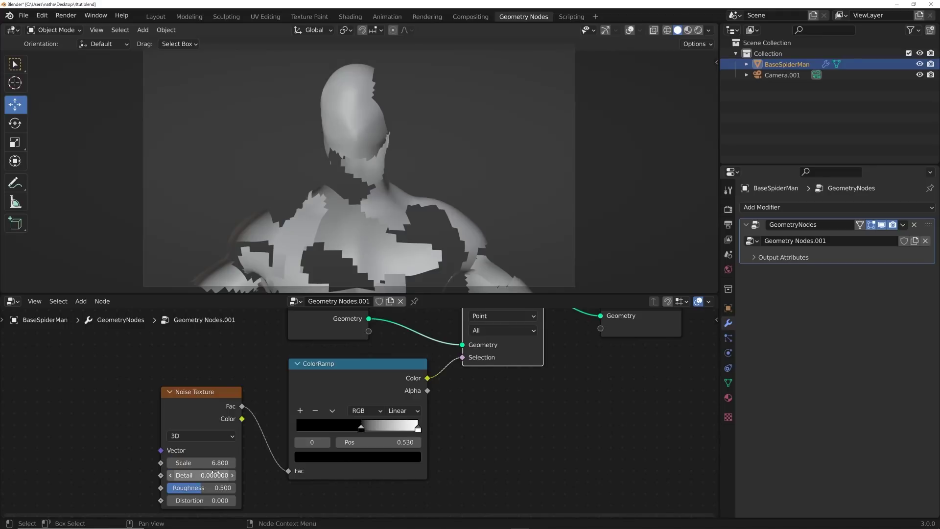
pyautogui.press('Return')
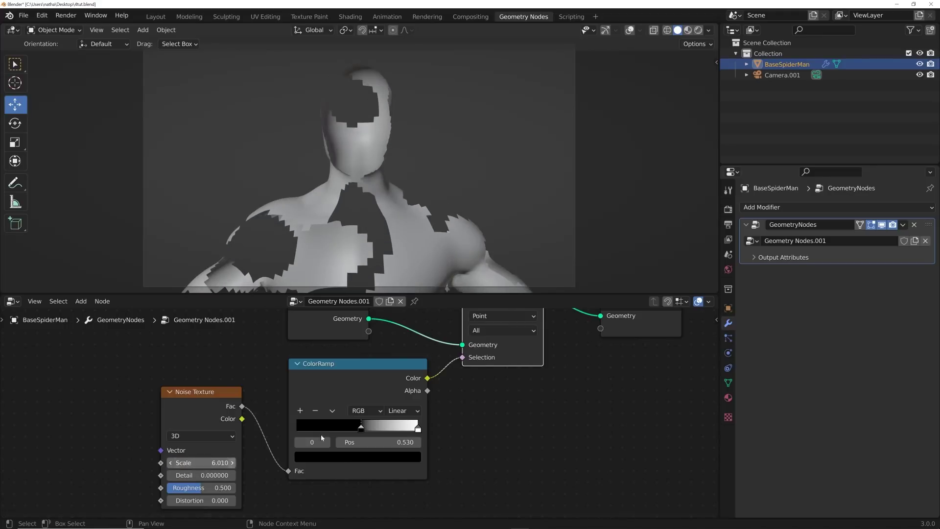
pyautogui.moveTo(320, 147); pyautogui.dragTo(329, 148, button='middle')
pyautogui.scroll(4, 436, 256)
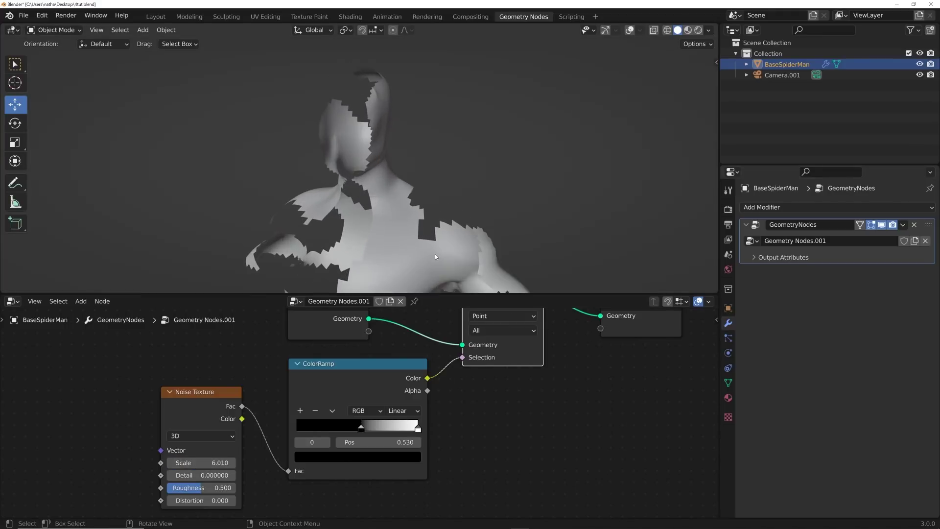
# Step: Add a Smooth modifier to the bust after GeometryNodes and set its Repeat to 17
pyautogui.click(776, 208)
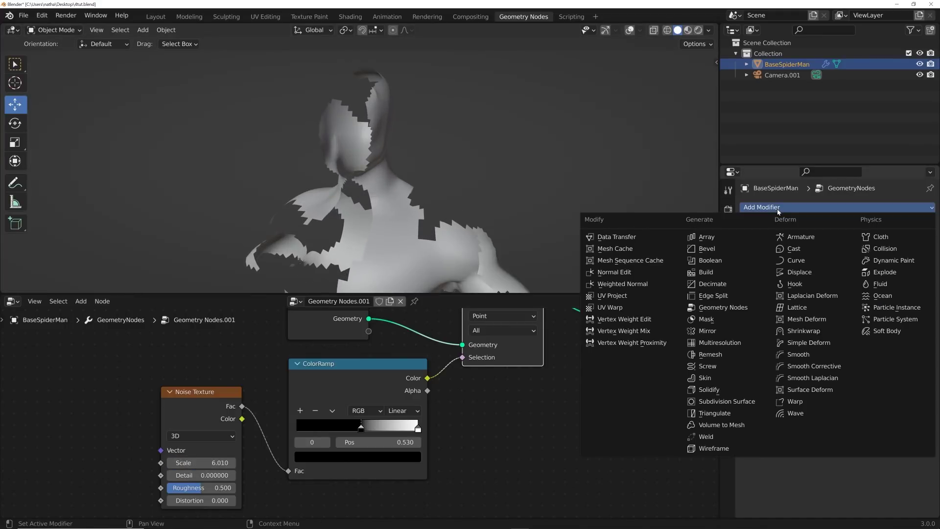
pyautogui.click(799, 354)
pyautogui.moveTo(509, 196); pyautogui.dragTo(445, 192, button='middle')
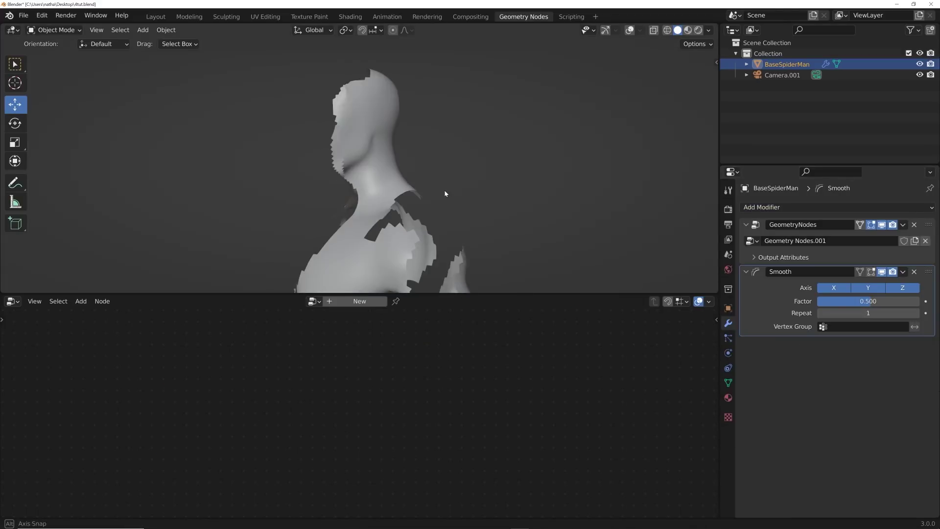
pyautogui.moveTo(342, 147); pyautogui.dragTo(438, 183, button='middle')
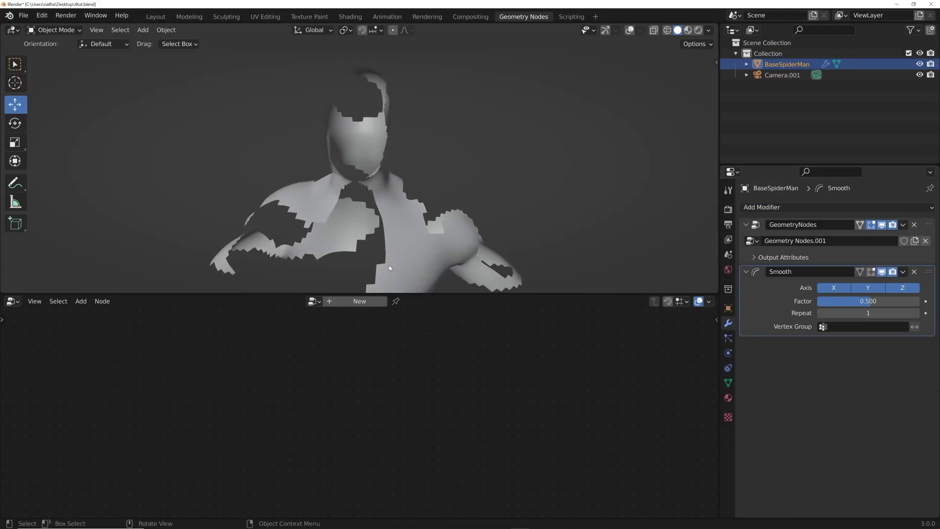
pyautogui.moveTo(868, 313); pyautogui.dragTo(899, 313)
pyautogui.moveTo(436, 171); pyautogui.dragTo(348, 152, button='middle')
pyautogui.press('KP_0')
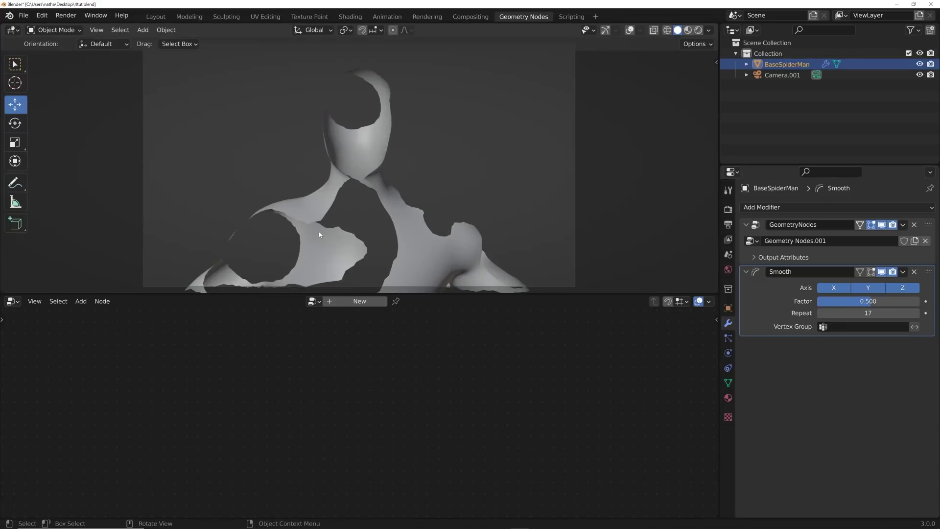
pyautogui.press('KP_0')
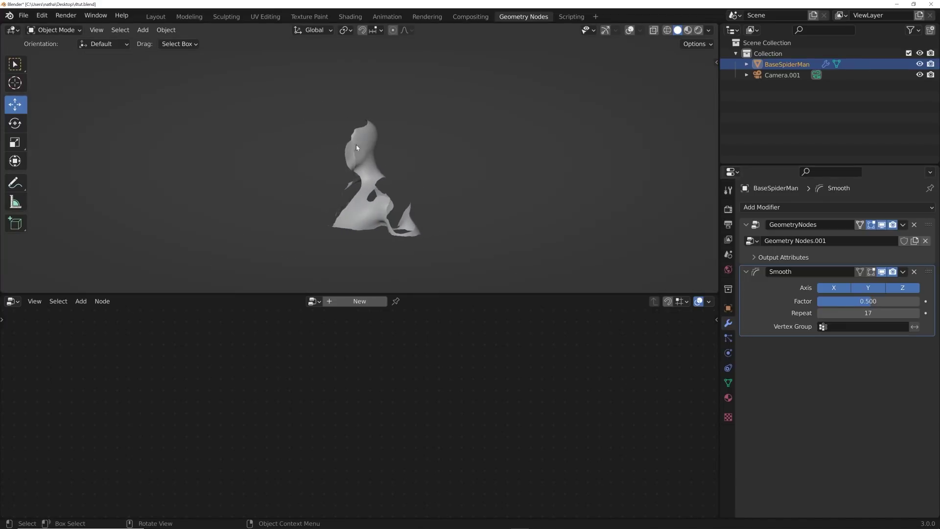
pyautogui.press('KP_0')
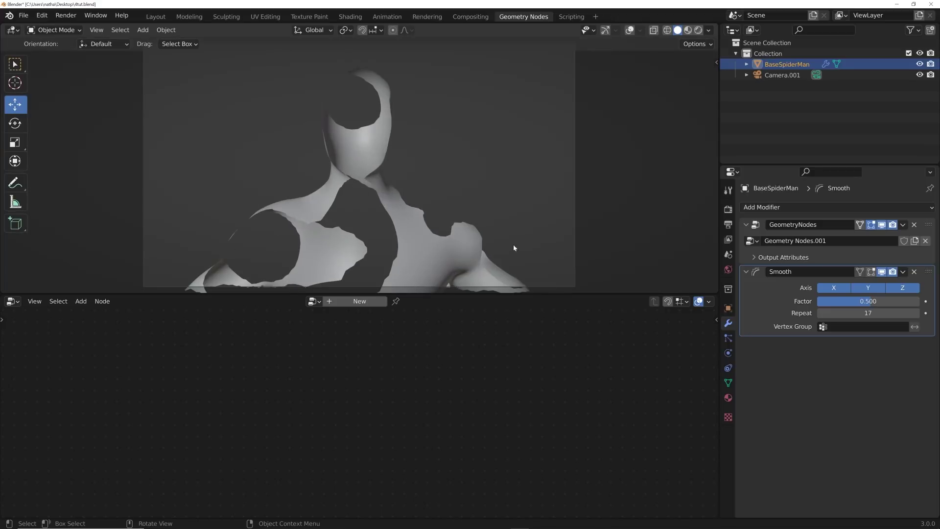
# Step: Move the ColorRamp's black stop to about 0.691 and add a Solidify modifier to the bust with 0.018 m thickness
pyautogui.click(931, 231)
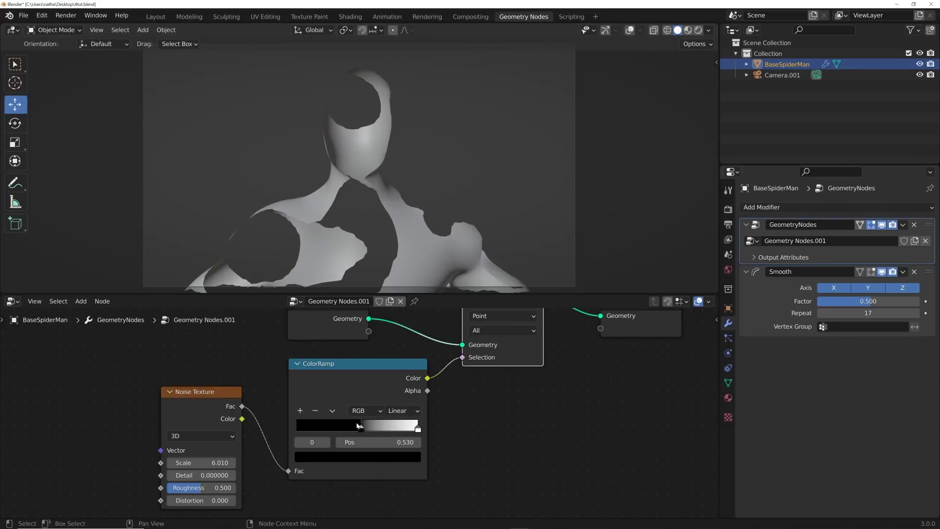
pyautogui.moveTo(358, 425); pyautogui.dragTo(379, 424)
pyautogui.click(760, 210)
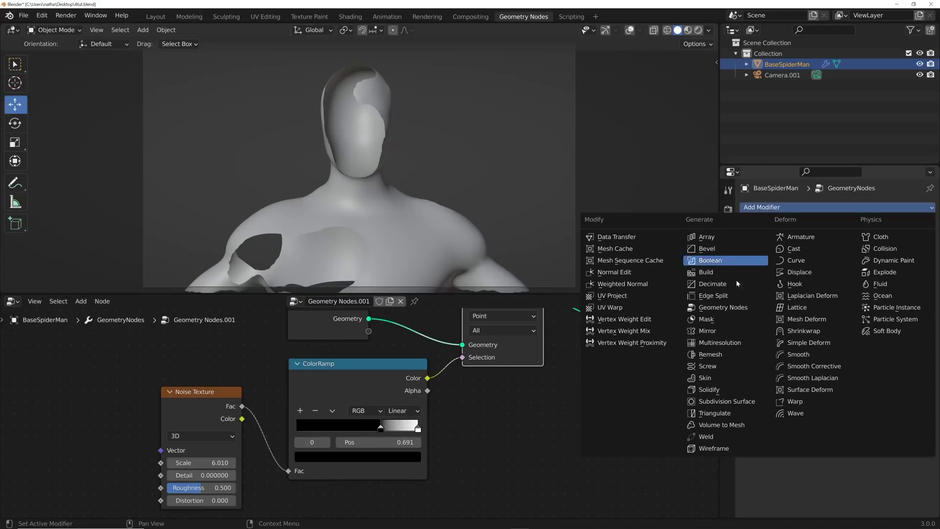
pyautogui.click(724, 389)
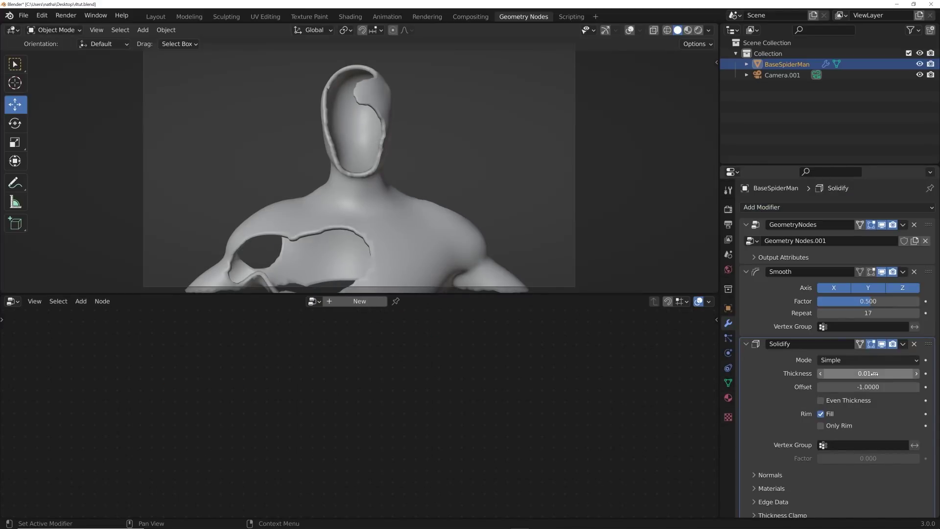
pyautogui.moveTo(874, 373); pyautogui.dragTo(880, 374)
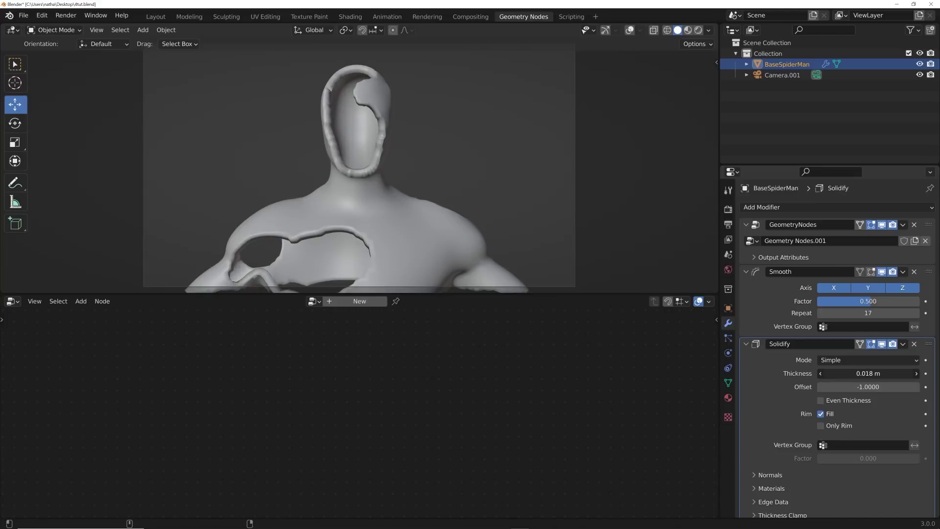
pyautogui.press('KP_0')
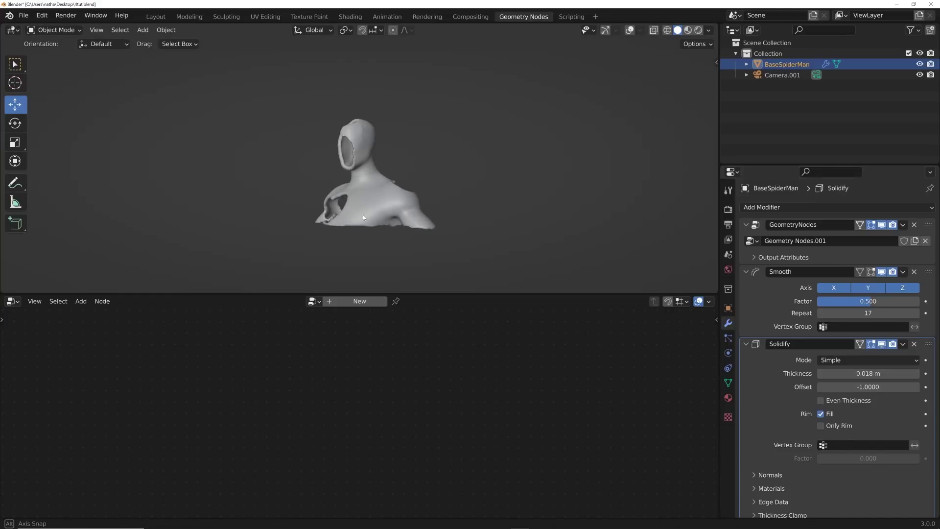
pyautogui.press('KP_0')
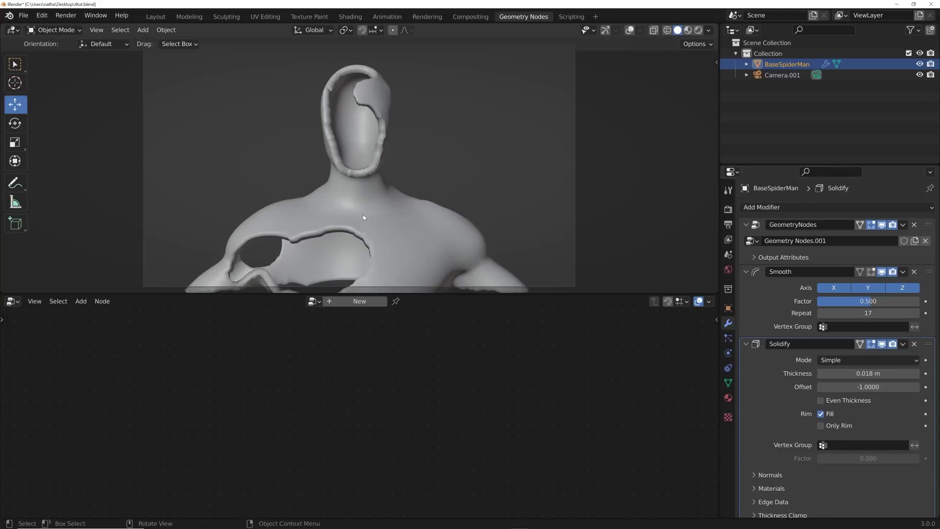
# Step: Preview the bust in Material Preview and Rendered shading, and return the viewport to Solid shading
pyautogui.click(689, 30)
pyautogui.click(699, 31)
pyautogui.click(676, 30)
pyautogui.press('KP_0')
# Step: Try a Bevel modifier on the bust after Solidify, and remove it
pyautogui.click(793, 211)
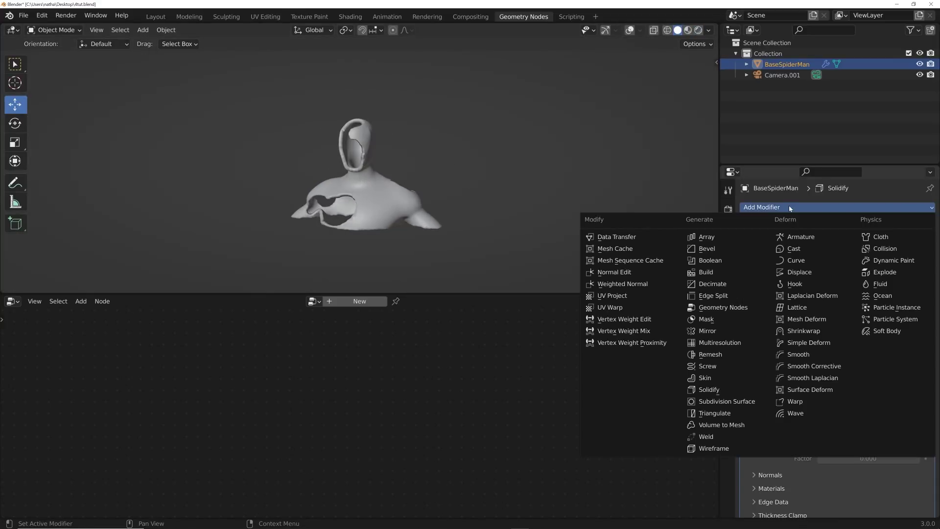
pyautogui.click(699, 251)
pyautogui.scroll(4, 352, 228)
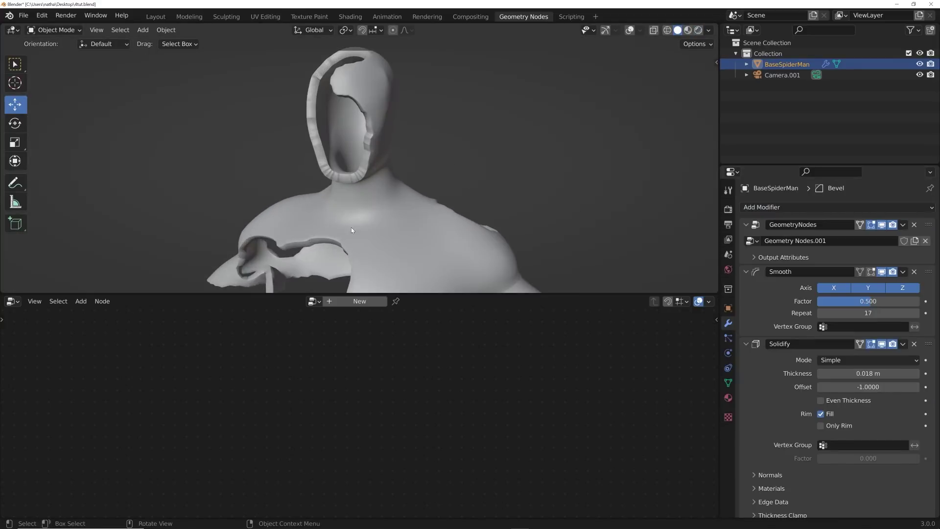
pyautogui.scroll(-6, 927, 415)
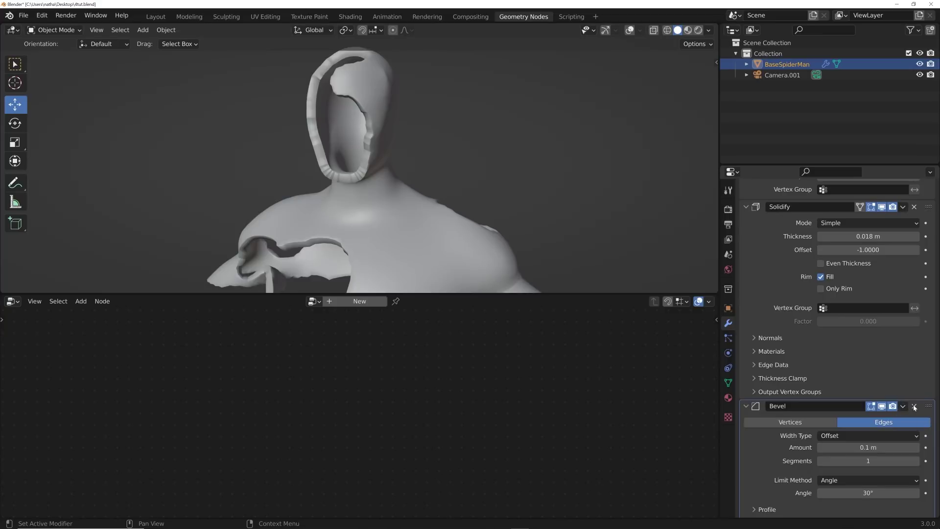
pyautogui.click(915, 407)
pyautogui.moveTo(328, 230); pyautogui.dragTo(449, 206, button='middle')
pyautogui.press('KP_0')
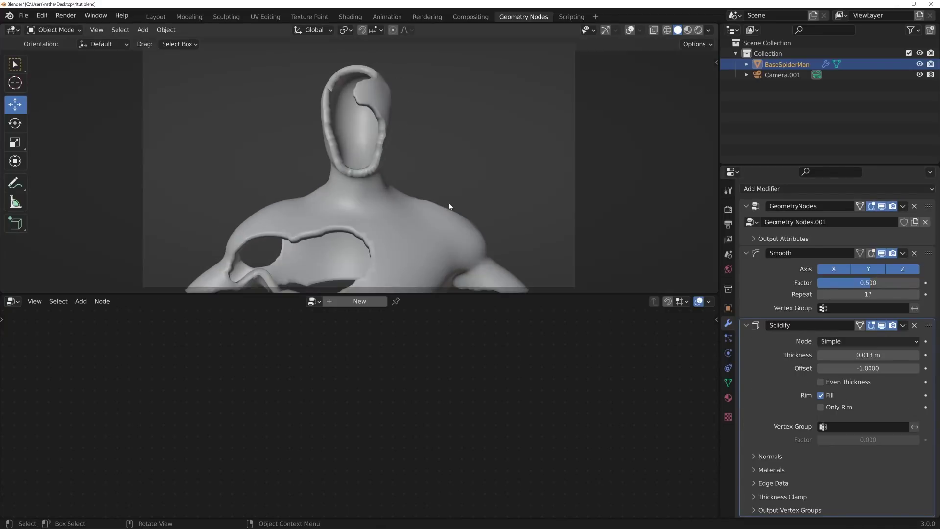
pyautogui.press('KP_0')
pyautogui.press('KP_0')
# Step: Bring back the bust's node tree and lower the ColorRamp's black stop to about 0.364
pyautogui.click(930, 210)
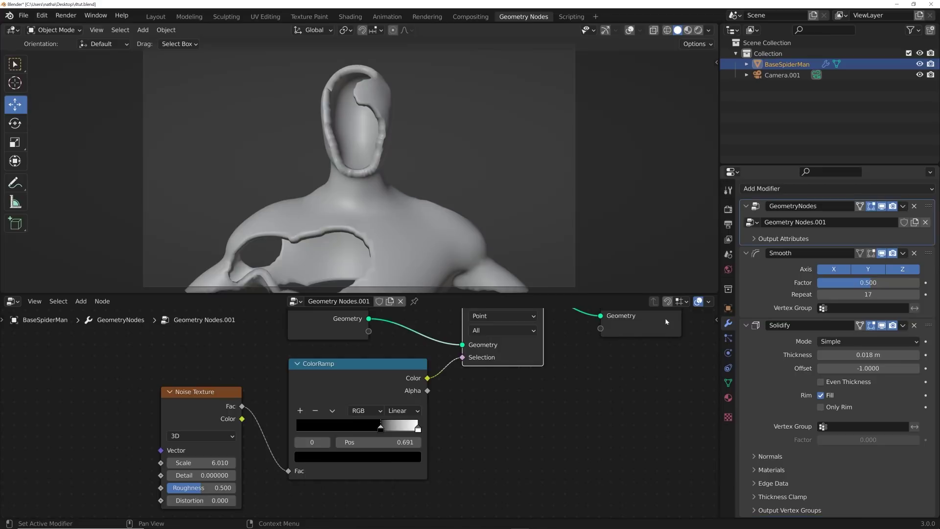
pyautogui.moveTo(380, 430); pyautogui.dragTo(338, 440)
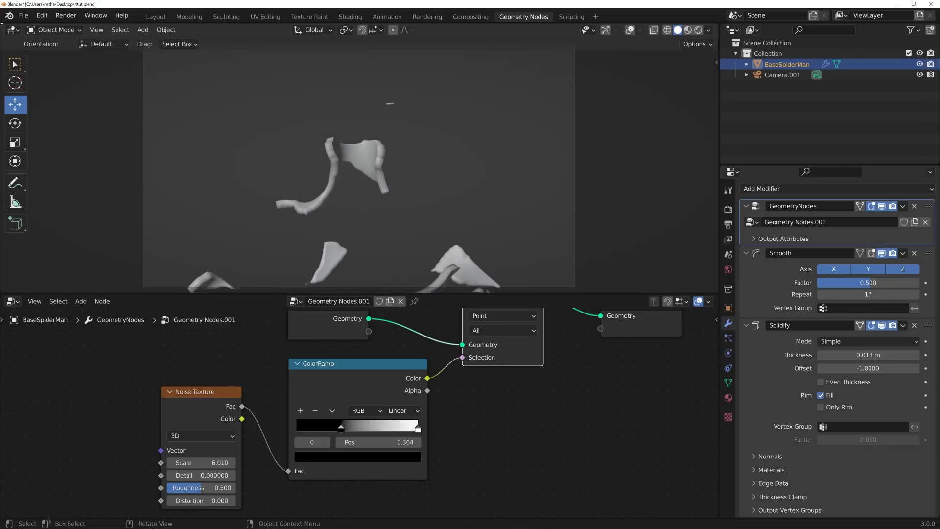
# Step: Check the default keyframe interpolation in the Animation preferences and close the preferences
pyautogui.click(42, 15)
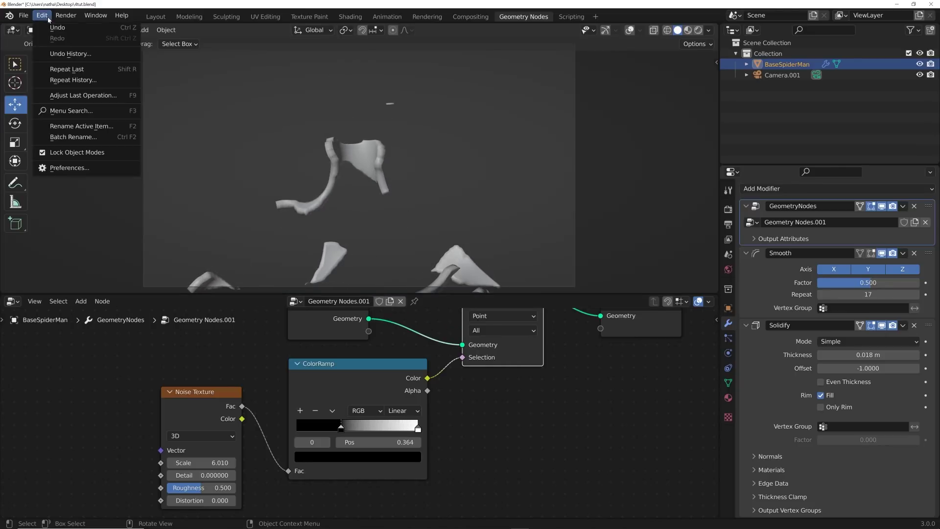
pyautogui.click(73, 168)
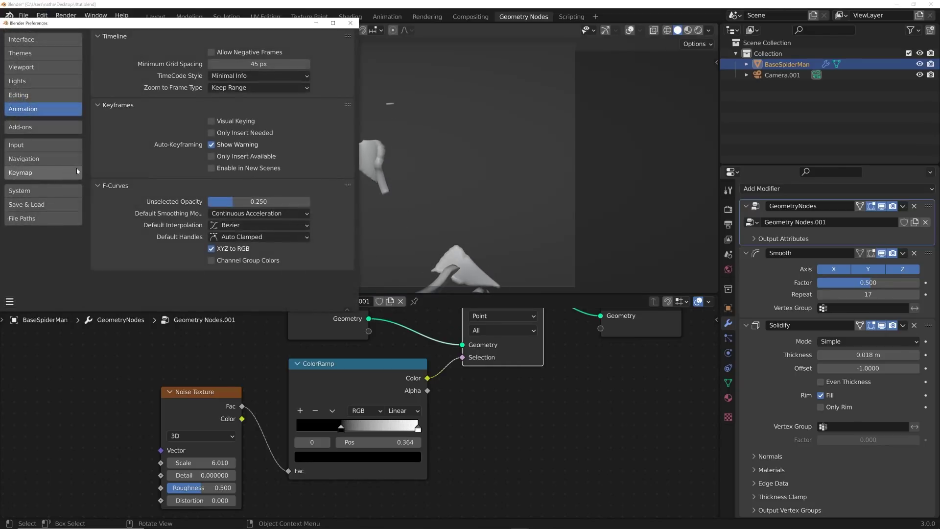
pyautogui.click(250, 224)
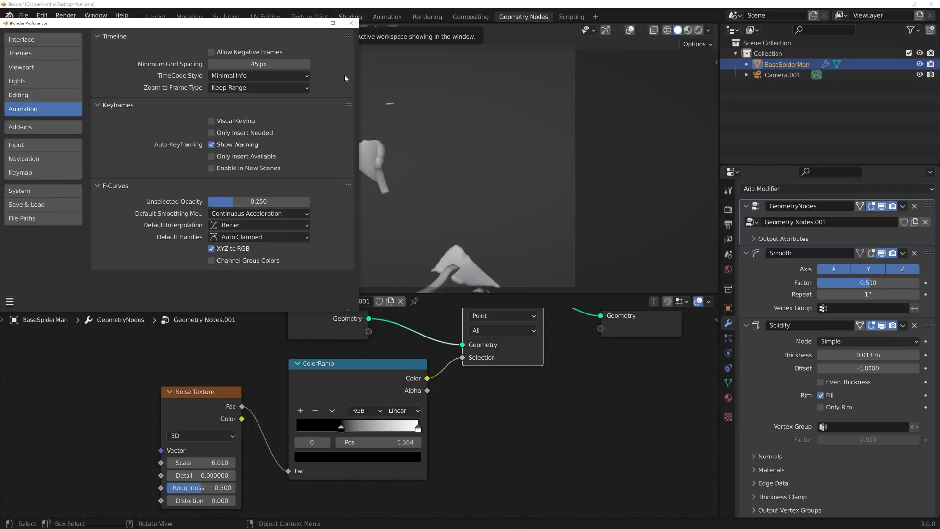
pyautogui.click(350, 23)
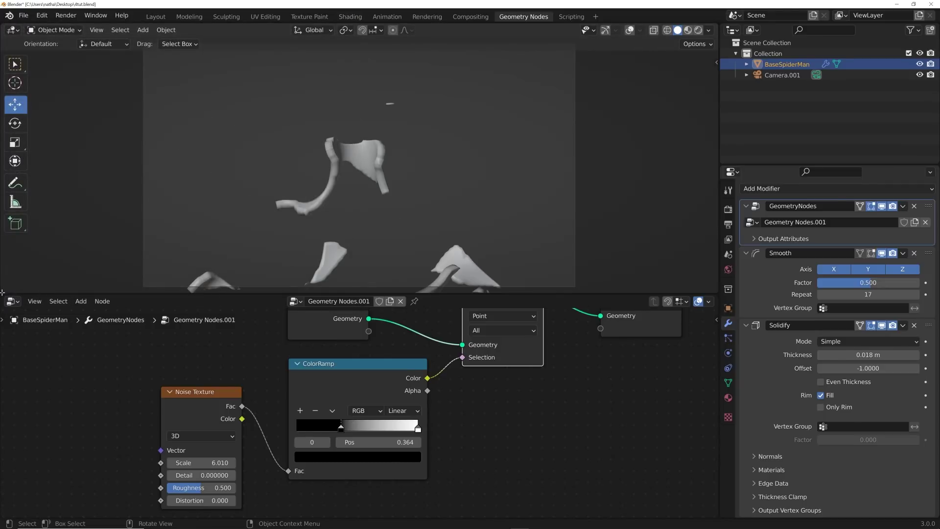
# Step: Split off a narrow area between the 3D viewport and the node editor and make it a Timeline
pyautogui.moveTo(3, 292); pyautogui.dragTo(294, 236)
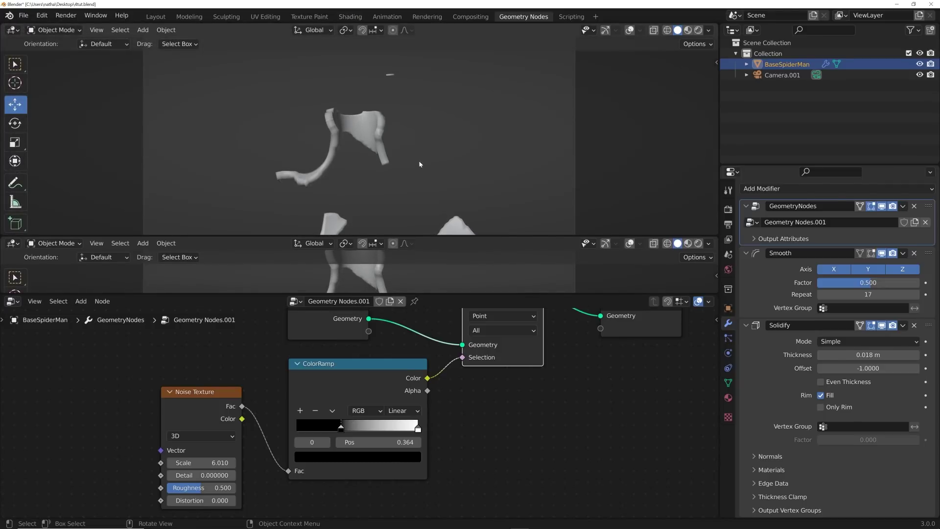
pyautogui.click(13, 242)
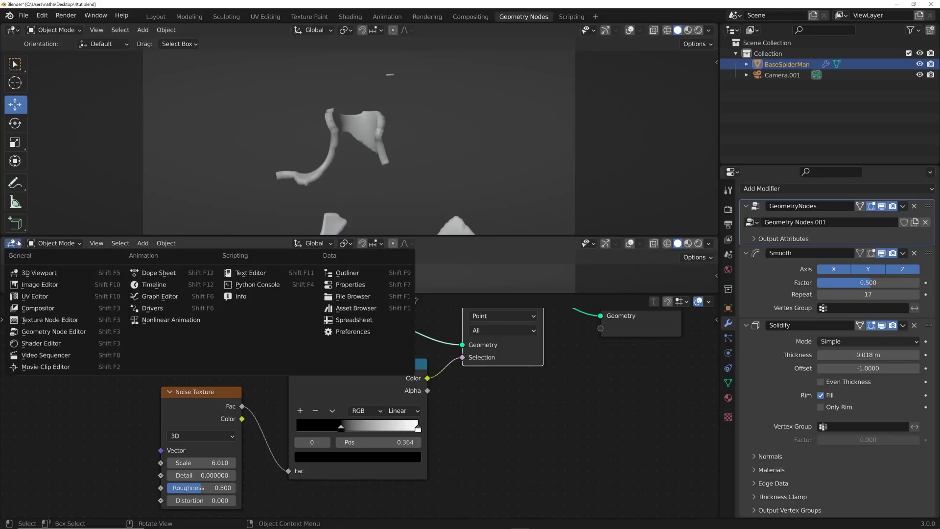
pyautogui.click(39, 273)
pyautogui.click(12, 242)
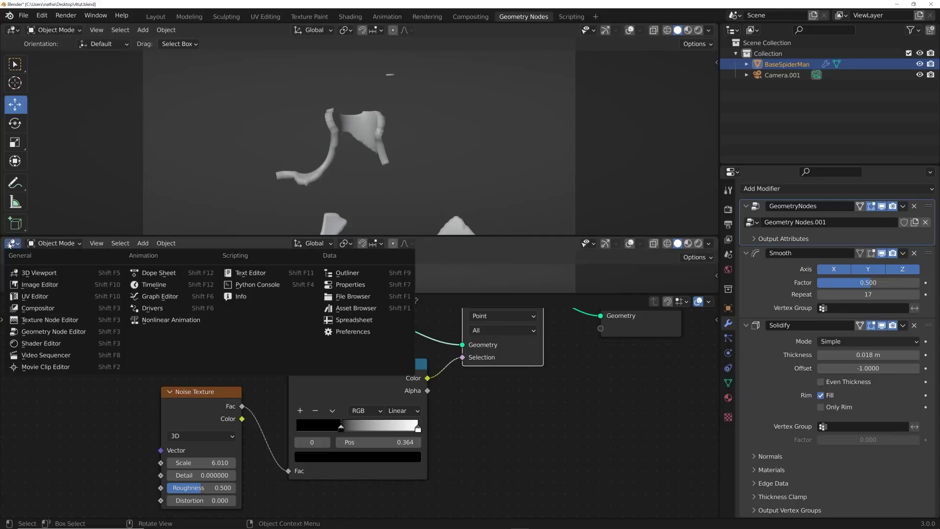
pyautogui.click(162, 285)
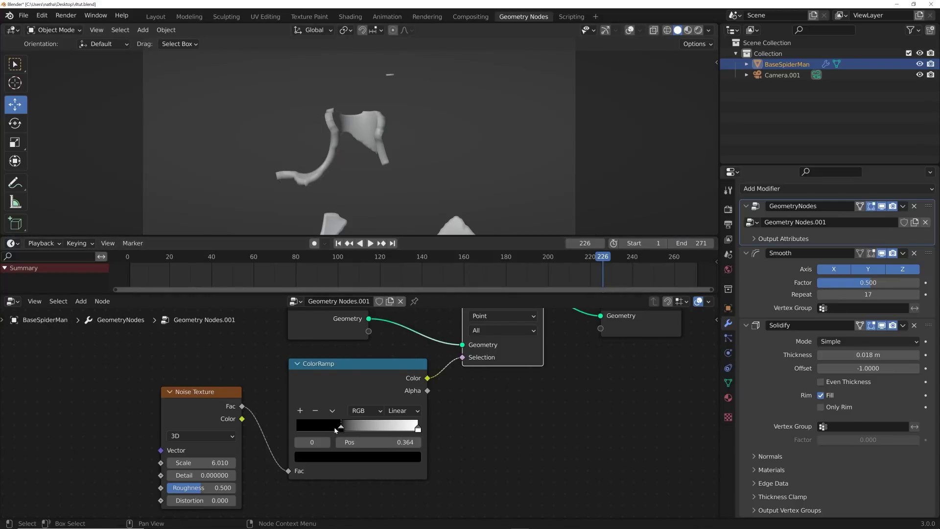
# Step: Lower the ColorRamp's black stop to about 0.170 so the bust is completely removed
pyautogui.moveTo(341, 428); pyautogui.dragTo(327, 428)
pyautogui.scroll(-1, 410, 148)
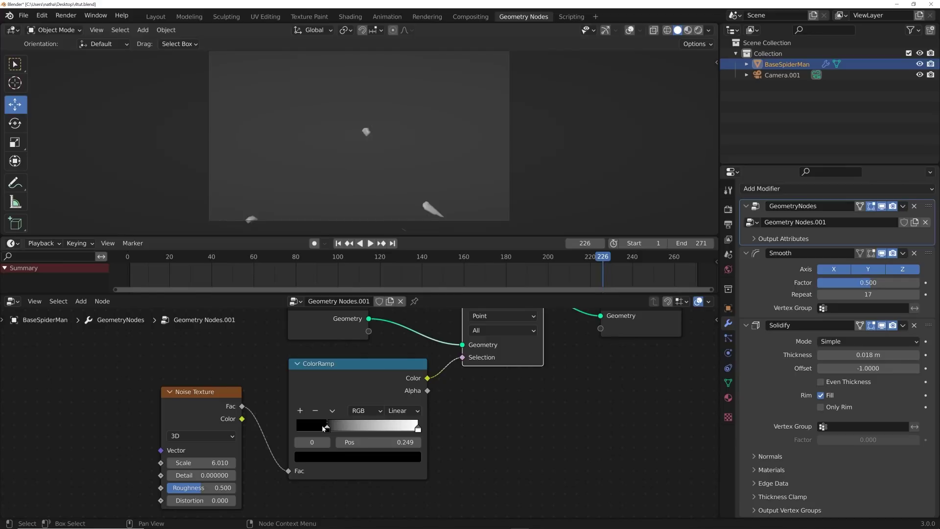
pyautogui.moveTo(315, 427); pyautogui.dragTo(312, 430)
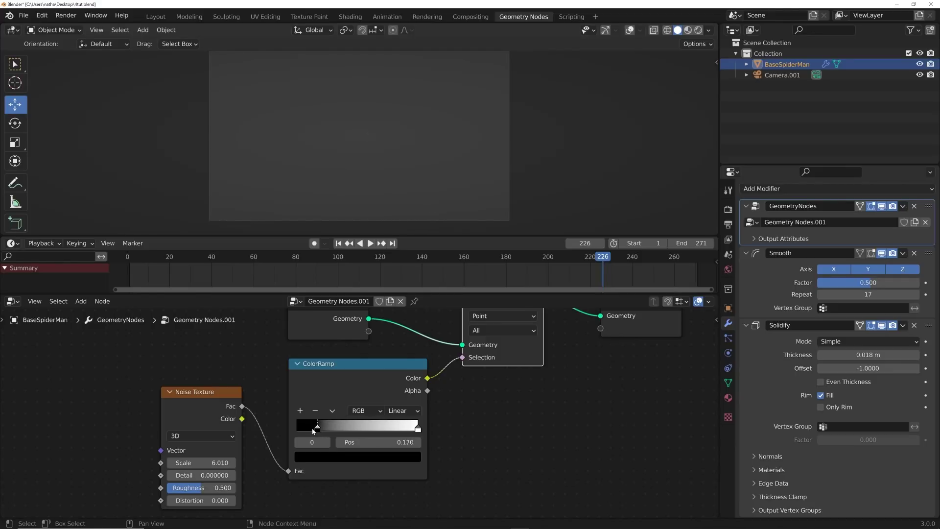
# Step: Keyframe the ColorRamp's black stop position at 0.162 on frame 1 and at about 0.873 on frame 100
pyautogui.click(338, 245)
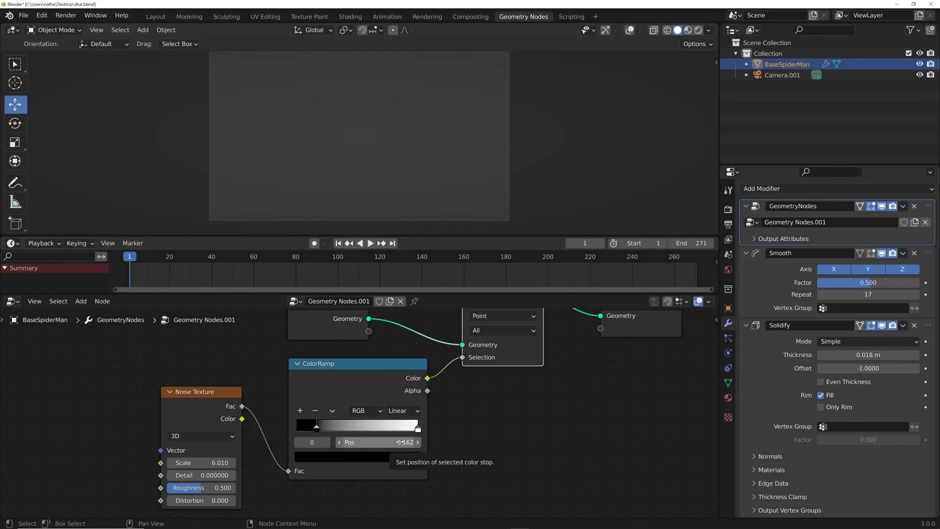
pyautogui.press('i')
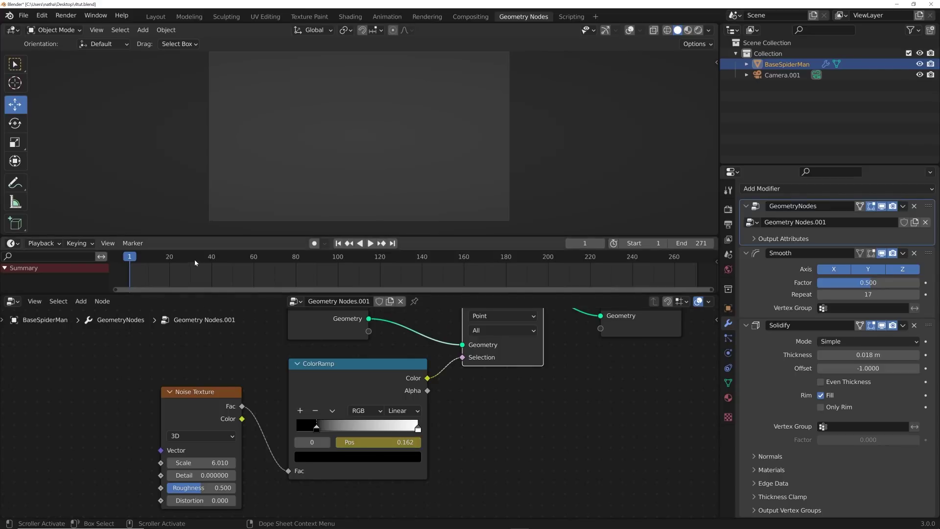
pyautogui.moveTo(176, 259); pyautogui.dragTo(369, 261)
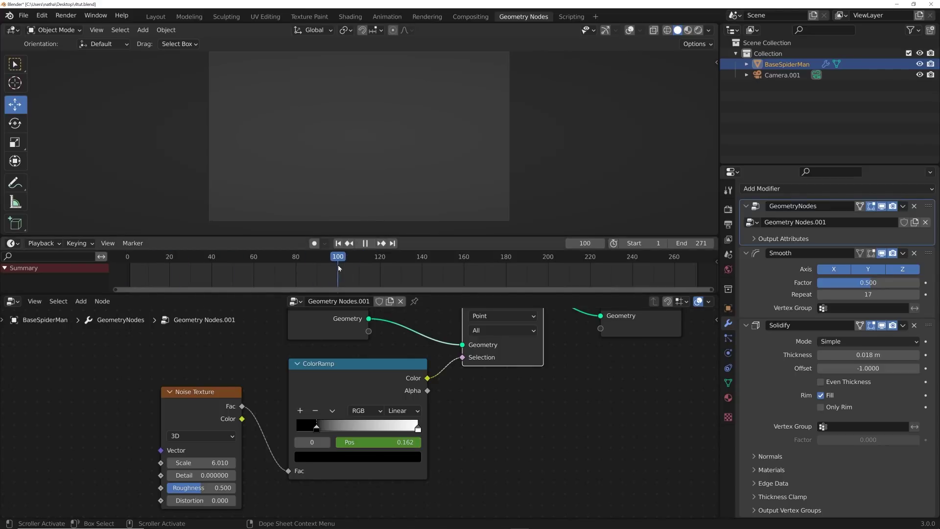
pyautogui.press('space')
pyautogui.moveTo(316, 426); pyautogui.dragTo(405, 421)
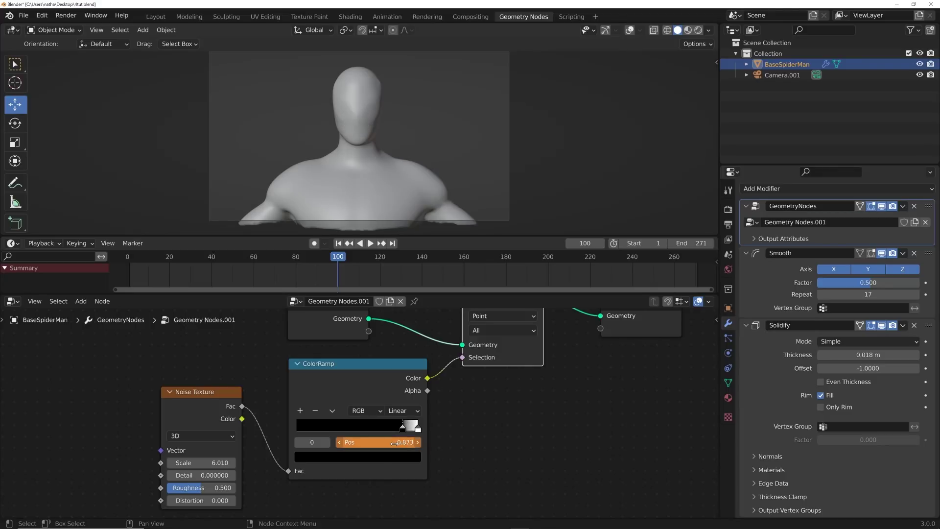
# Step: Play and scrub the animation repeatedly from the first frame to review how the bust forms over time
pyautogui.click(338, 243)
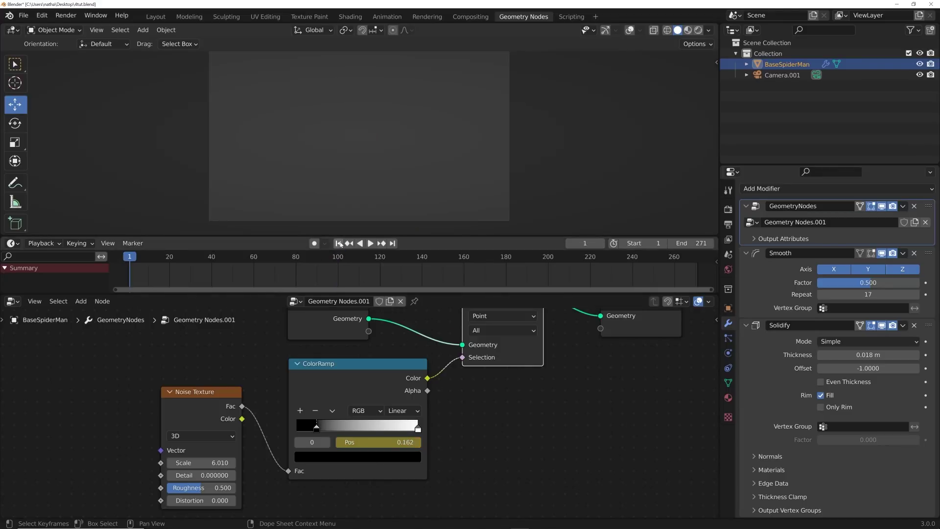
pyautogui.press('space')
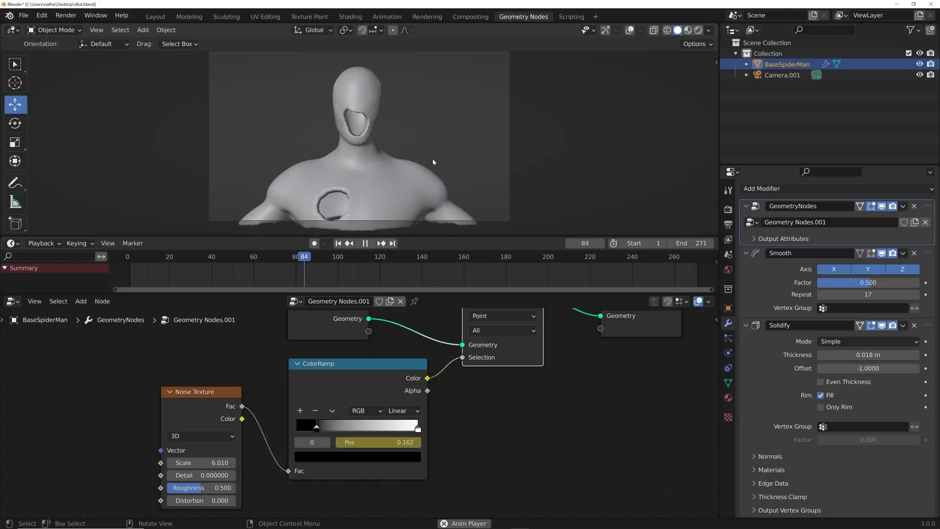
pyautogui.press('space')
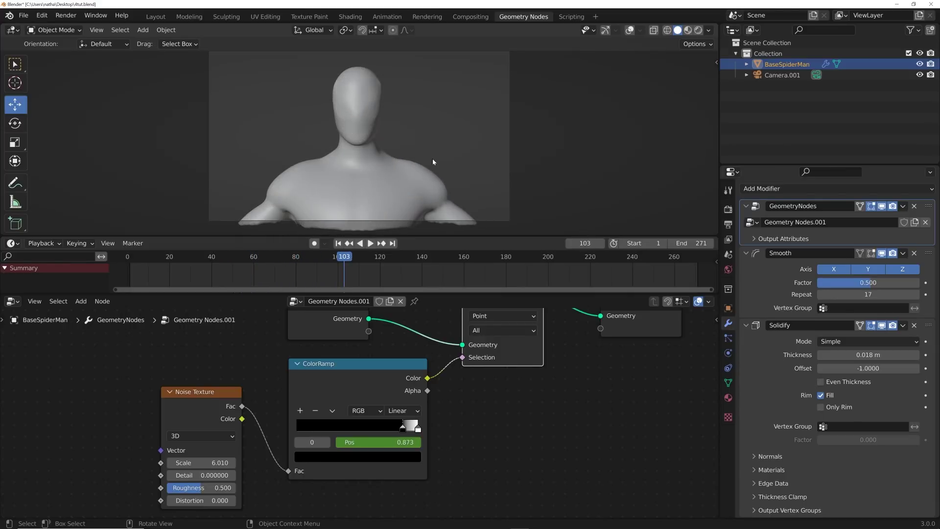
pyautogui.press('space')
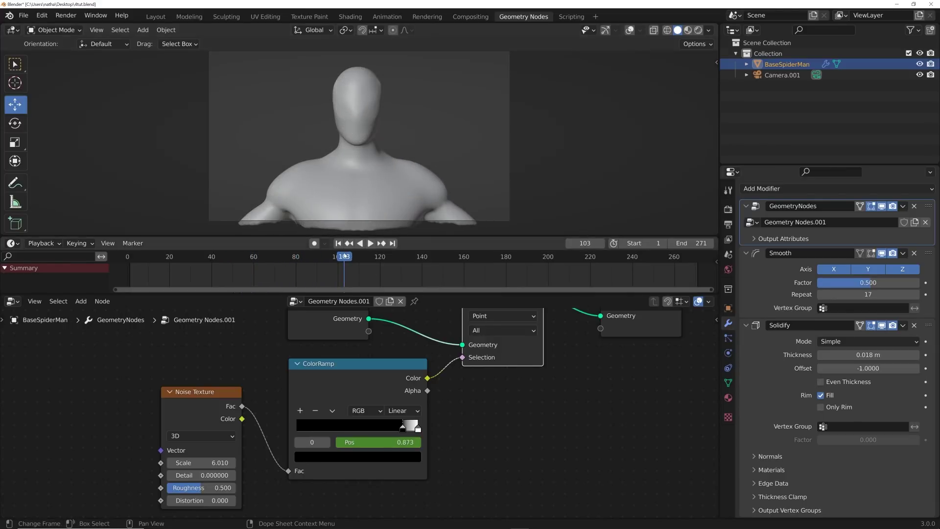
pyautogui.click(161, 277)
pyautogui.moveTo(161, 277); pyautogui.dragTo(350, 275)
pyautogui.press('space')
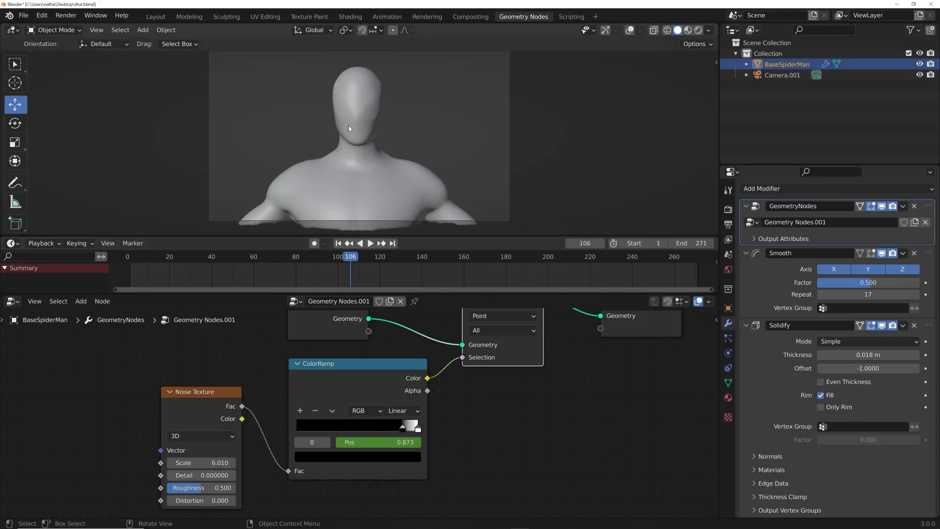
pyautogui.click(338, 242)
pyautogui.press('space')
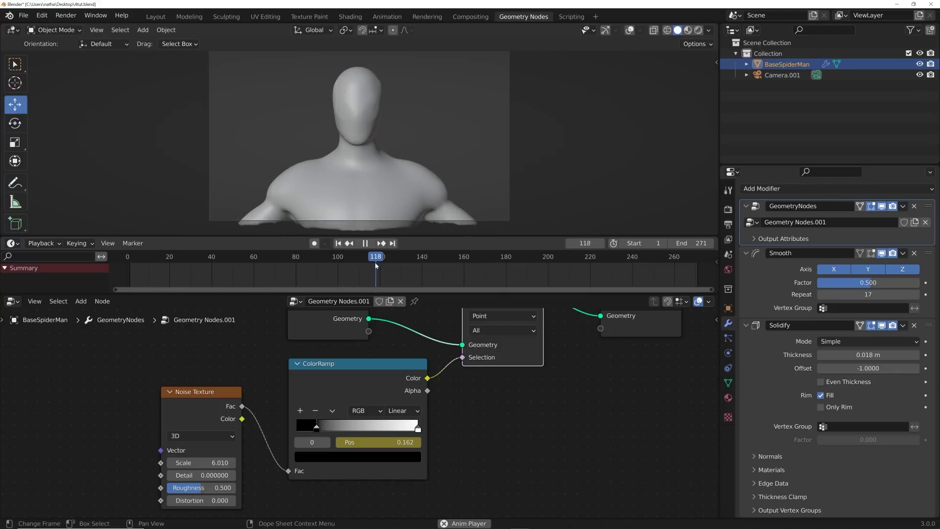
pyautogui.press('space')
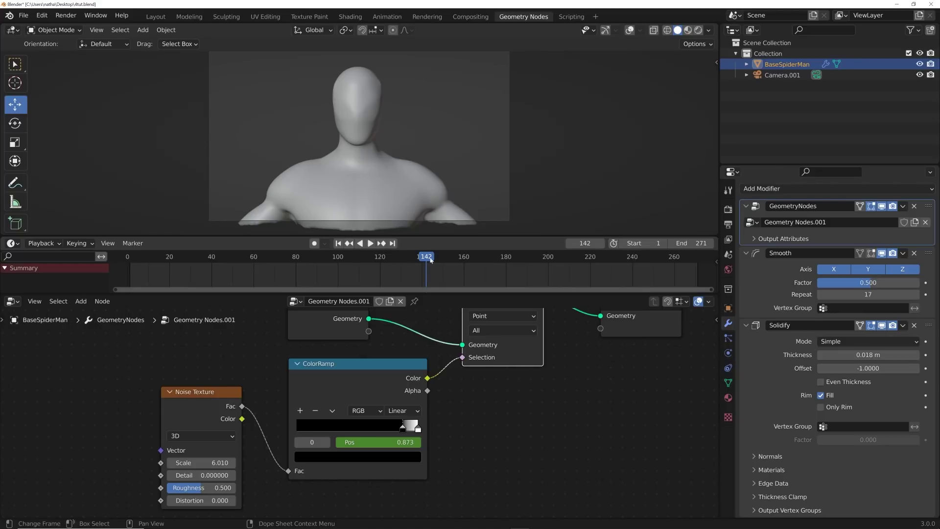
pyautogui.moveTo(430, 258); pyautogui.dragTo(235, 270)
pyautogui.press('space')
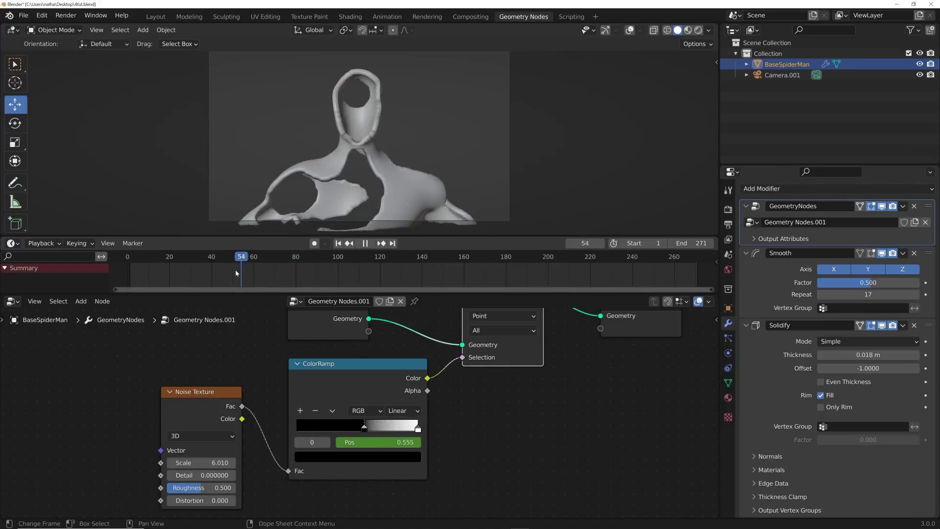
pyautogui.press('space')
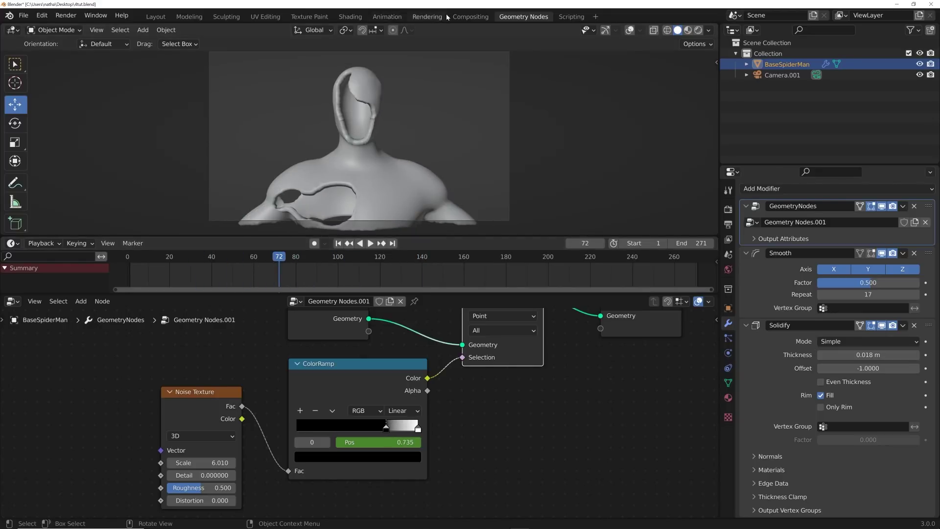
# Step: Switch to the Shading workspace and save the Blender file
pyautogui.click(350, 16)
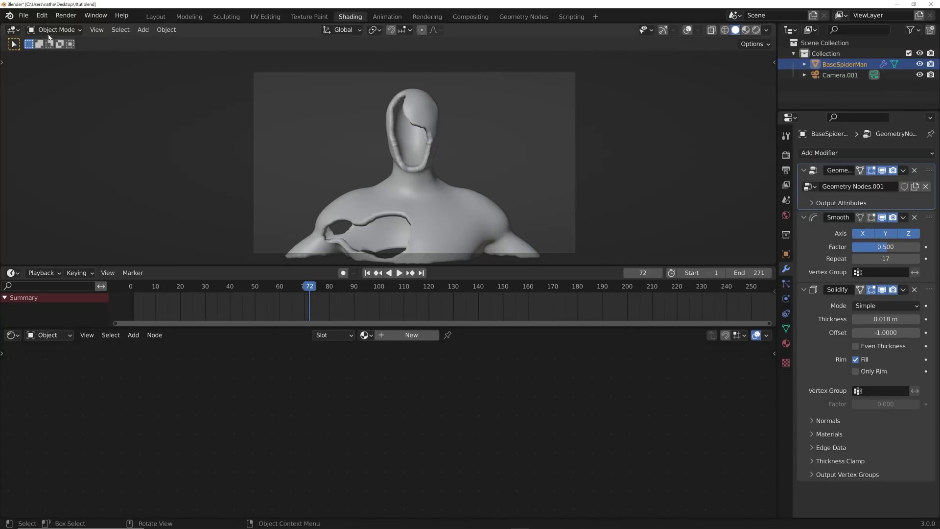
pyautogui.click(23, 16)
pyautogui.click(39, 86)
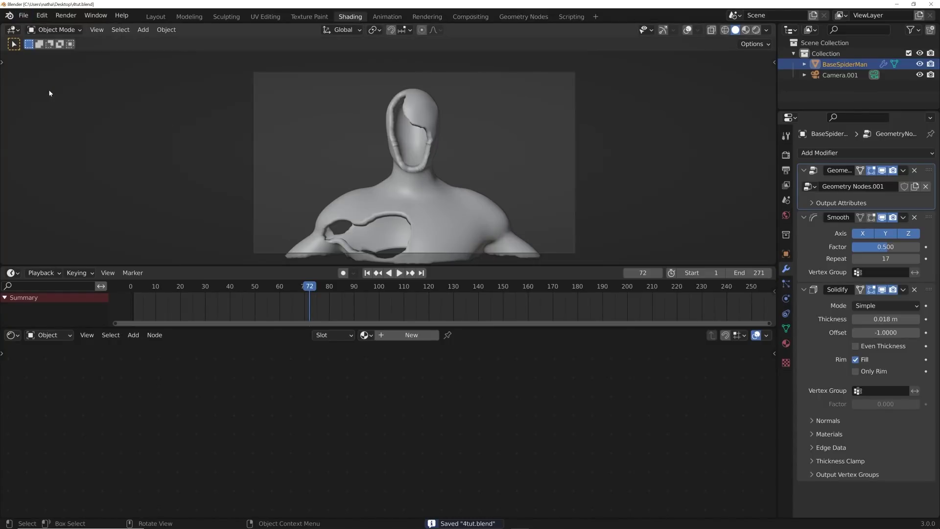
# Step: Create a new material for the bust and remove the timeline area between the viewport and the shader editor
pyautogui.scroll(1, 451, 201)
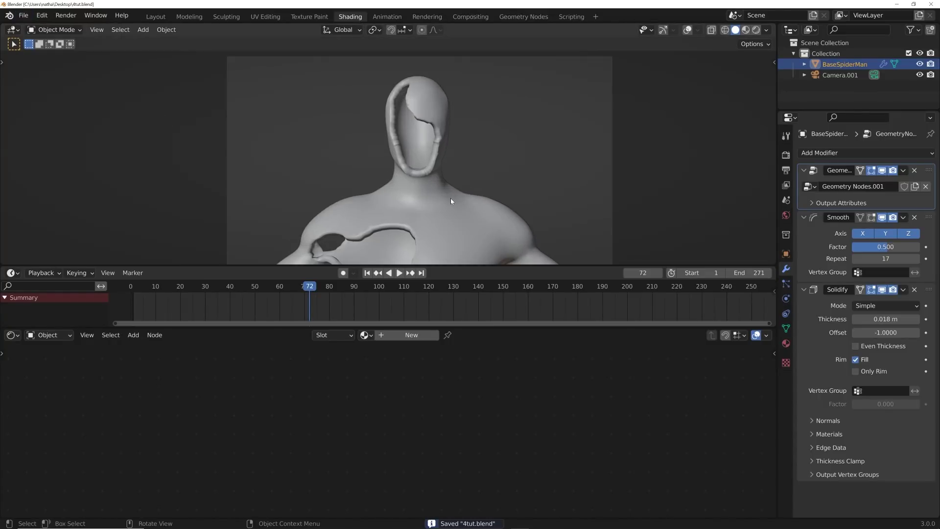
pyautogui.click(400, 335)
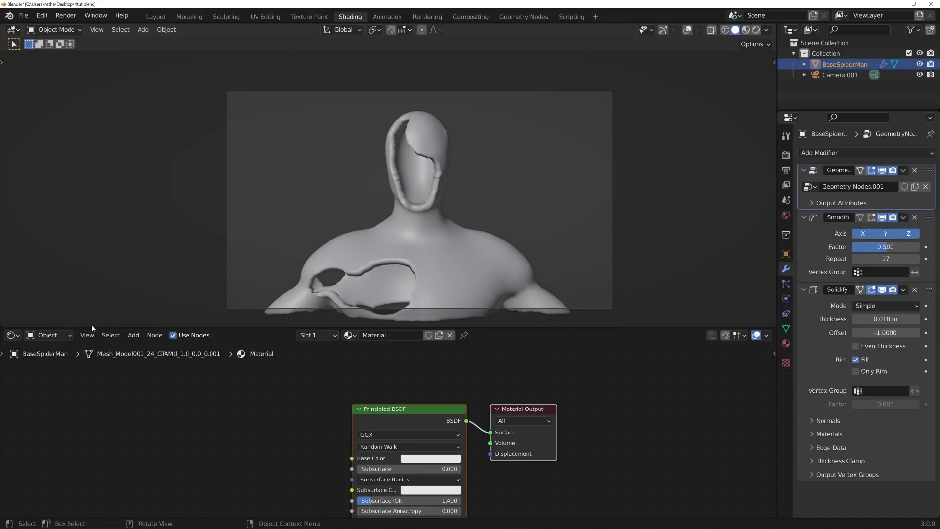
pyautogui.moveTo(92, 327); pyautogui.dragTo(108, 290)
# Step: Show the viewport in Material Preview and set the Principled BSDF's base color to black
pyautogui.click(746, 29)
pyautogui.scroll(2, 453, 260)
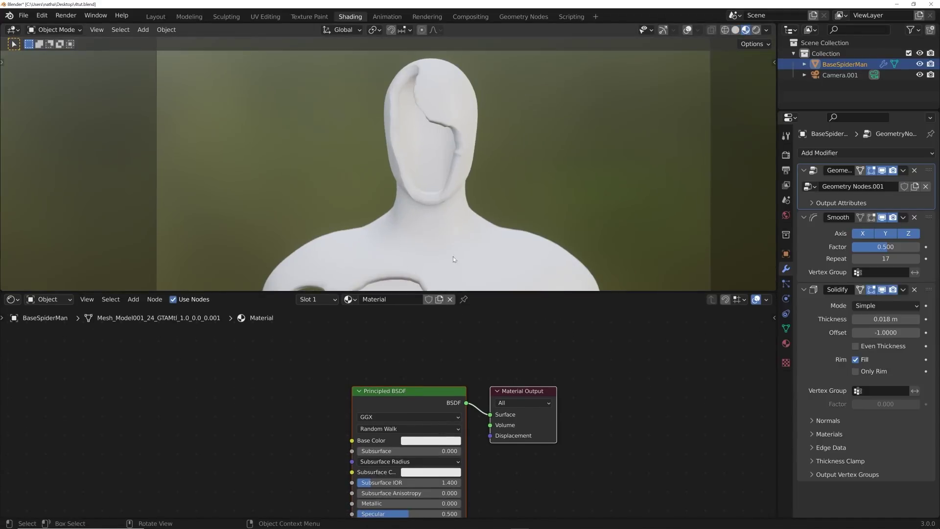
pyautogui.keyDown('shift'); pyautogui.moveTo(454, 259); pyautogui.dragTo(425, 183, button='middle'); pyautogui.keyUp('shift')
pyautogui.moveTo(403, 379); pyautogui.dragTo(393, 307, button='middle')
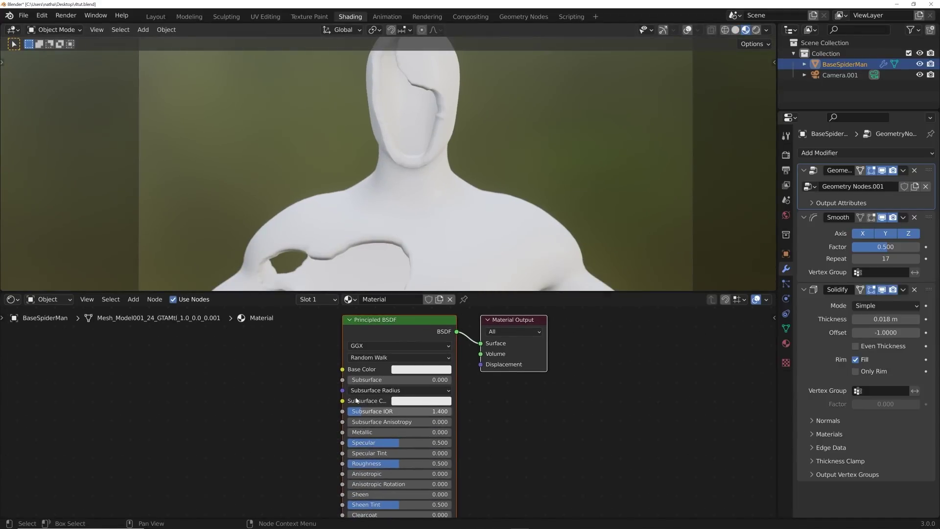
pyautogui.click(408, 369)
pyautogui.moveTo(471, 295); pyautogui.dragTo(472, 314)
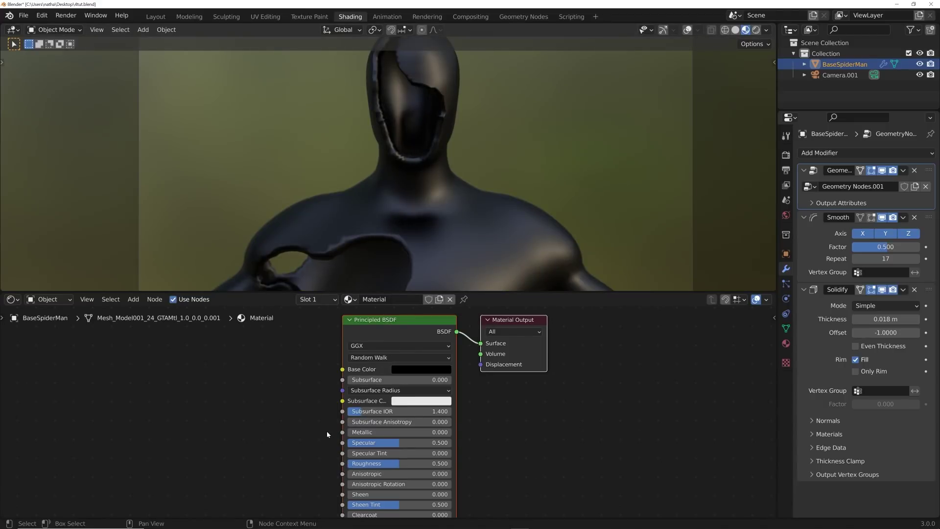
# Step: Add a Bump node and connect its Normal output to the Principled BSDF's Normal input
pyautogui.scroll(-1, 327, 431)
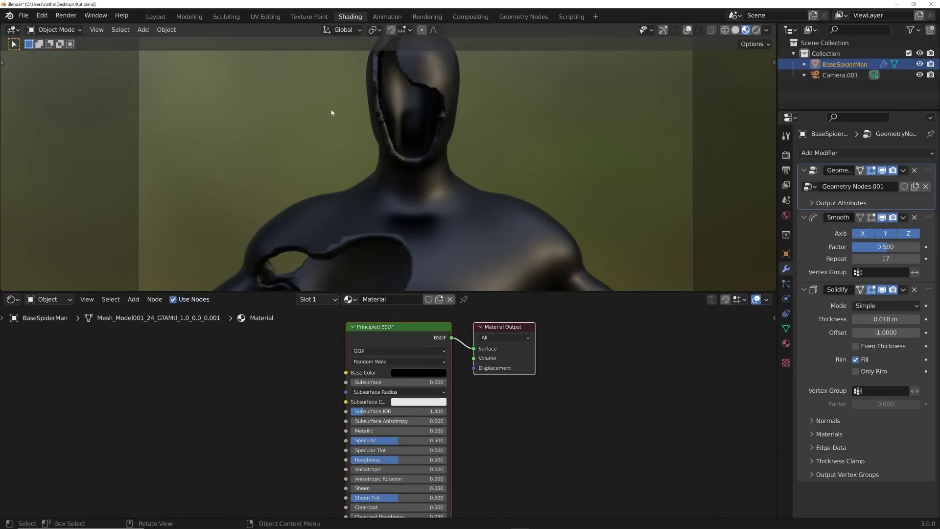
pyautogui.moveTo(324, 387); pyautogui.dragTo(352, 327, button='middle')
pyautogui.hotkey('shift', 'a')
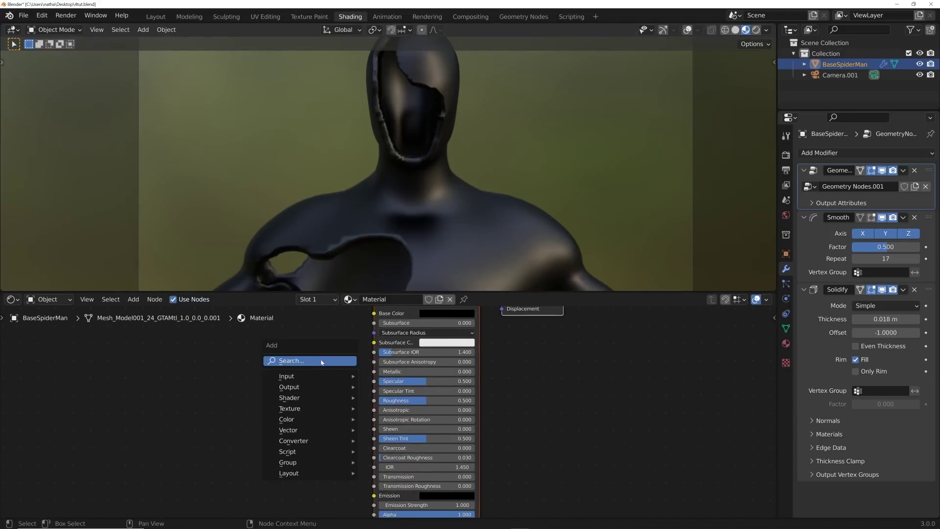
pyautogui.click(322, 363)
pyautogui.write('bump')
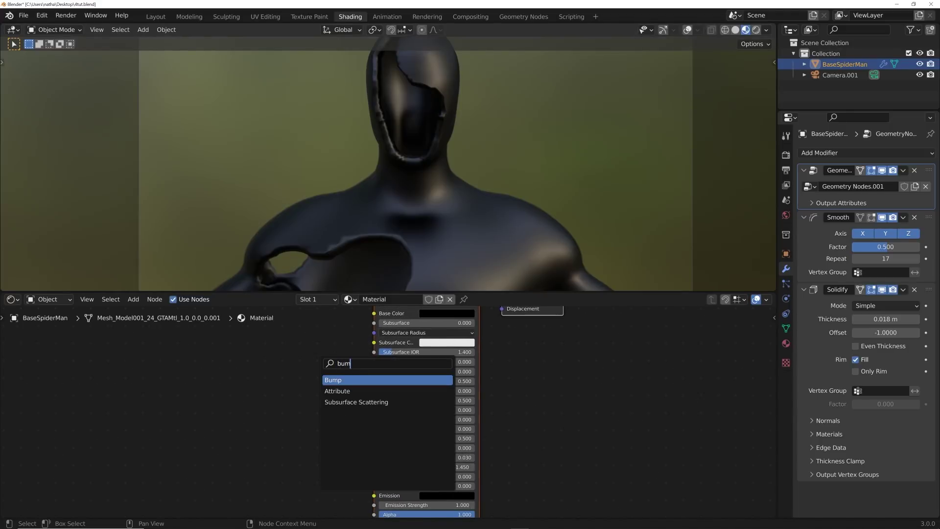
pyautogui.press('Return')
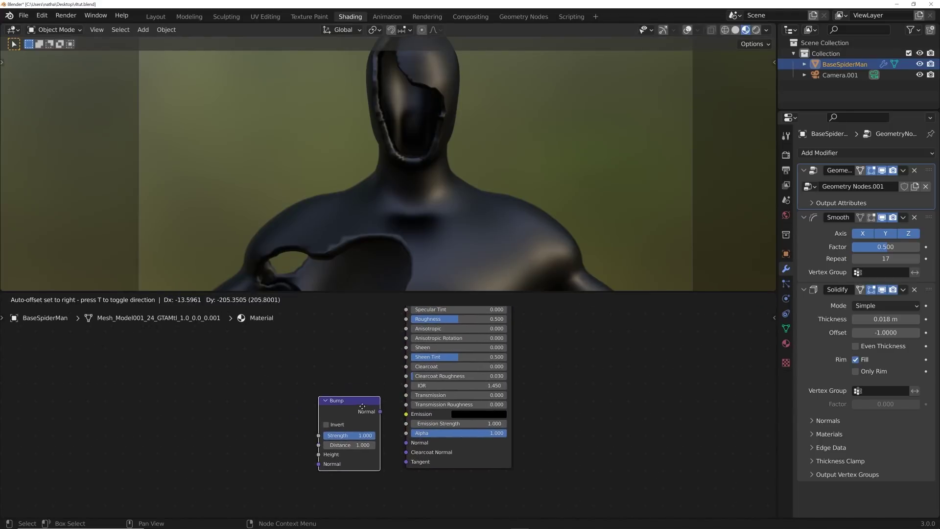
pyautogui.click(385, 391)
pyautogui.moveTo(379, 414); pyautogui.dragTo(407, 443)
# Step: Add a ColorRamp node in front of the Bump node in the bust's material
pyautogui.hotkey('shift', 'a')
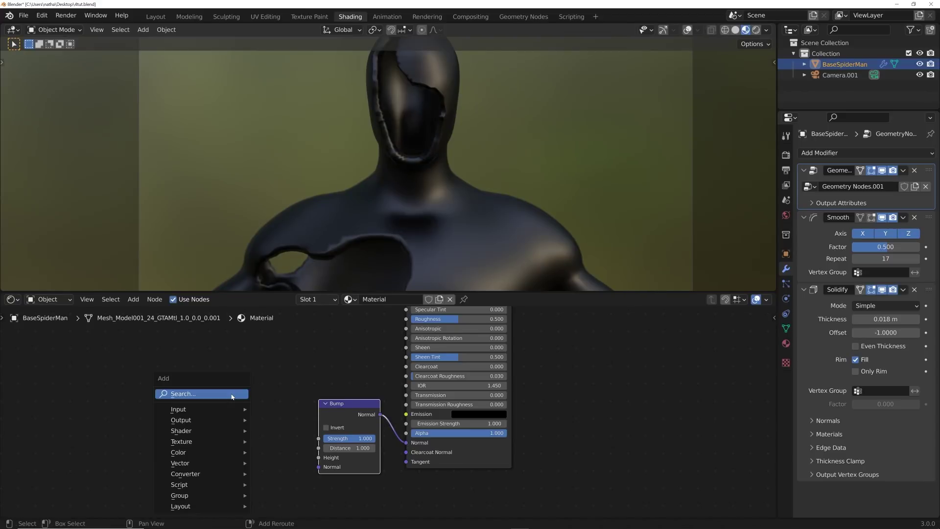
pyautogui.click(196, 395)
pyautogui.write('col')
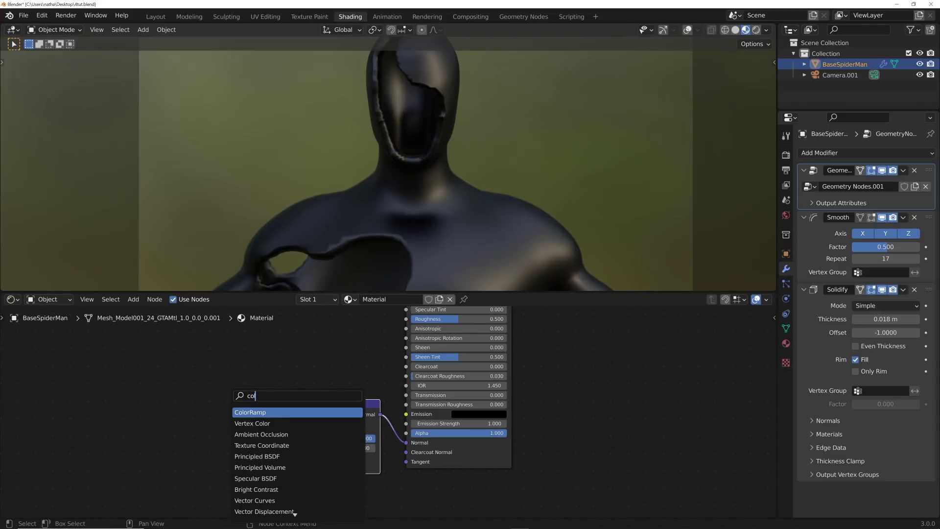
pyautogui.click(255, 413)
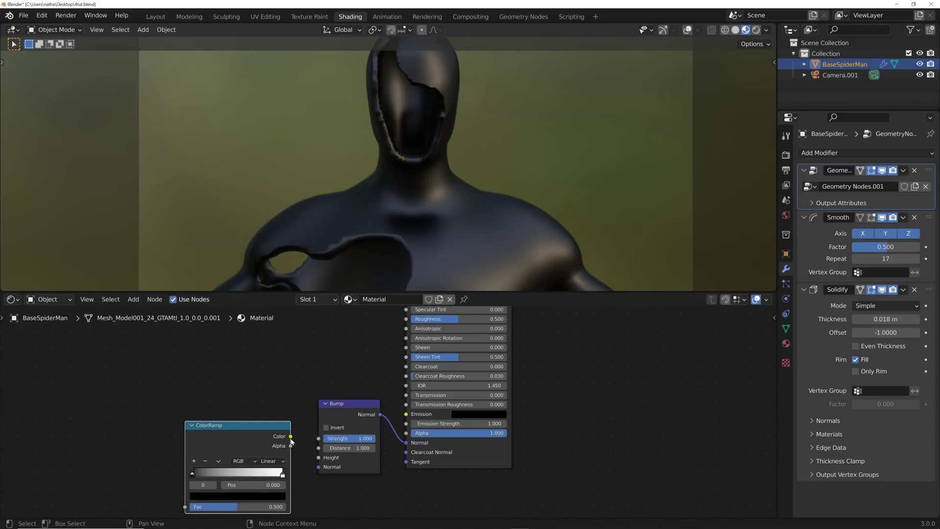
# Step: Add a Voronoi Texture node in front of the ColorRamp
pyautogui.moveTo(233, 417); pyautogui.dragTo(364, 370, button='middle')
pyautogui.hotkey('shift', 'a')
pyautogui.click(305, 359)
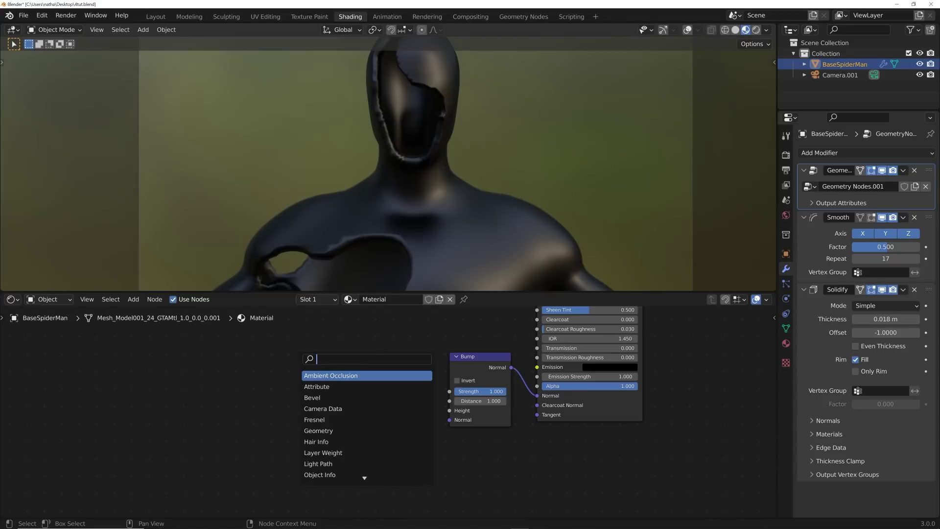
pyautogui.write('vor')
pyautogui.click(311, 374)
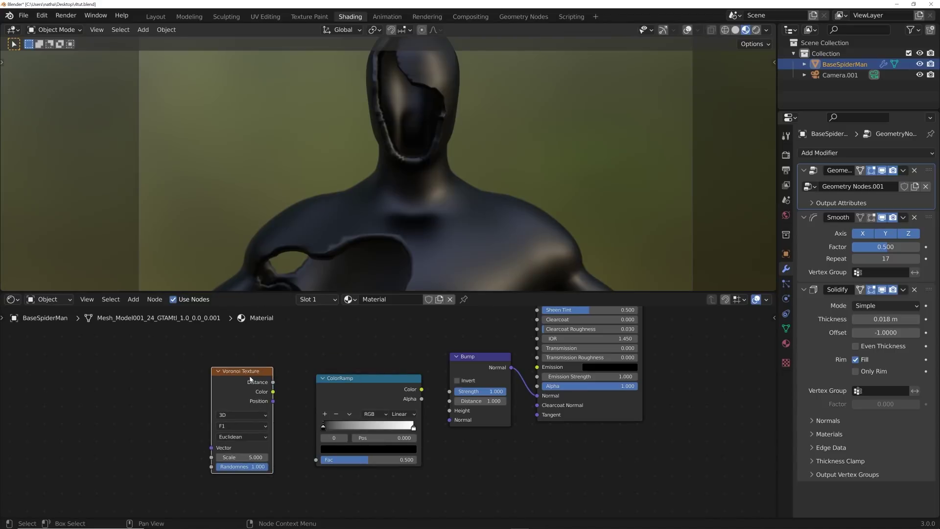
# Step: Add Texture Coordinate and Mapping nodes to the Voronoi Texture and feed the Mapping vector from the Object coordinates
pyautogui.press('ctrl')
pyautogui.hotkey('ctrl', 't')
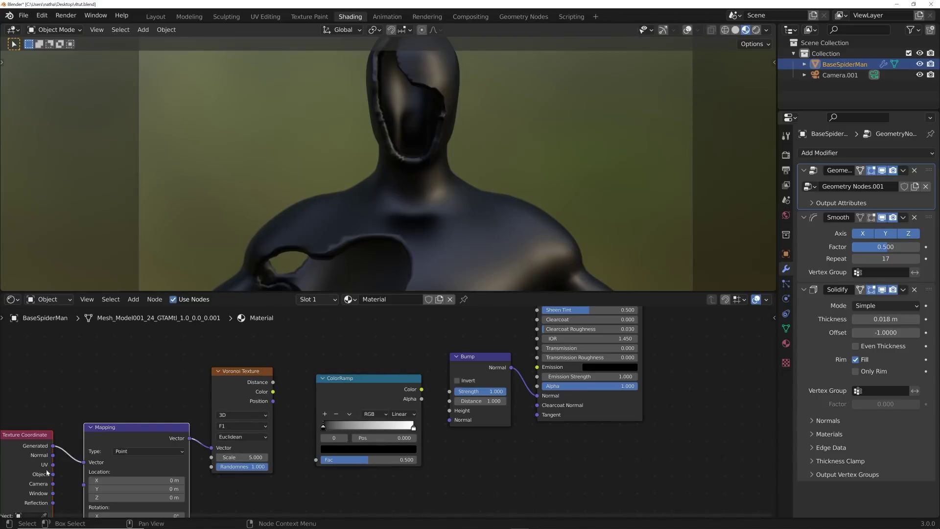
pyautogui.moveTo(53, 474); pyautogui.dragTo(83, 462)
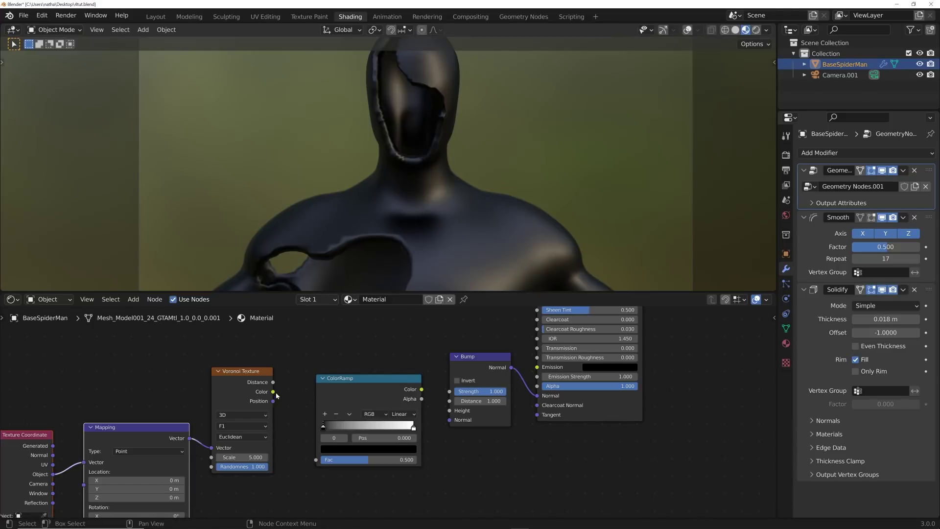
# Step: Connect the Voronoi Distance output to the ColorRamp's Fac and the ColorRamp's Color to the Bump's Height
pyautogui.moveTo(274, 383); pyautogui.dragTo(288, 382)
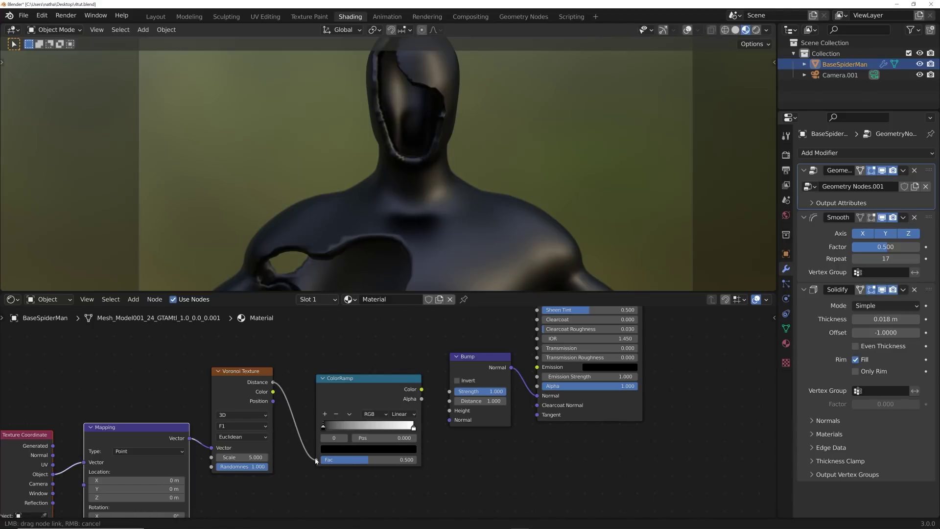
pyautogui.moveTo(316, 460); pyautogui.dragTo(315, 459)
pyautogui.moveTo(421, 389); pyautogui.dragTo(448, 410)
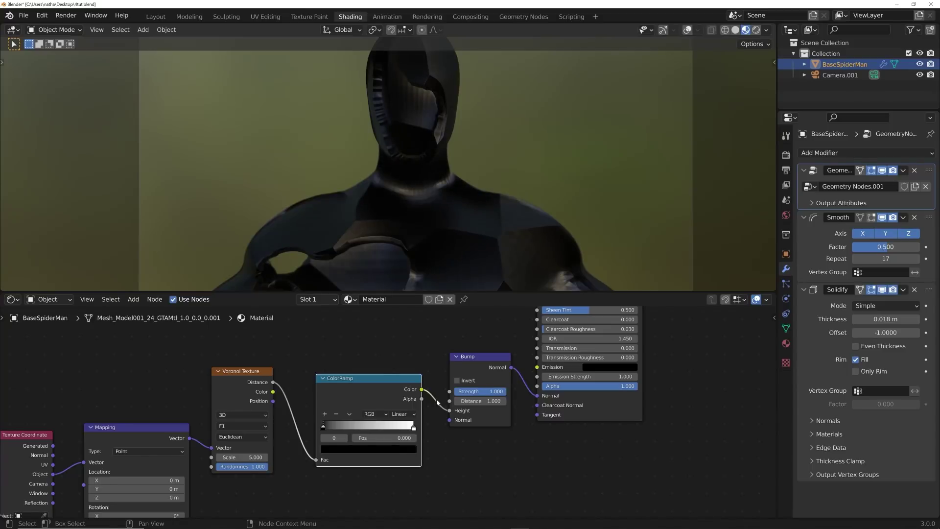
# Step: Set the Voronoi Texture's feature output to Distance to Edge and raise its scale to about 124.5
pyautogui.click(221, 426)
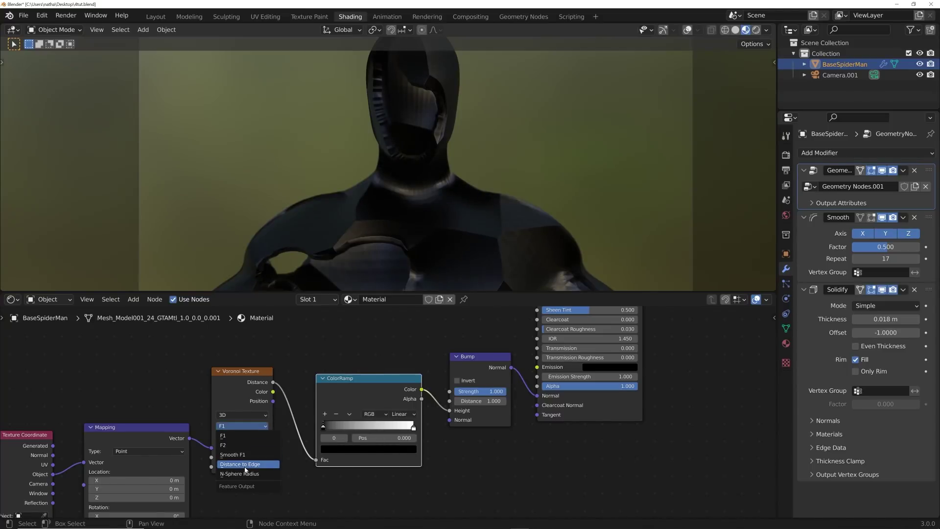
pyautogui.click(243, 462)
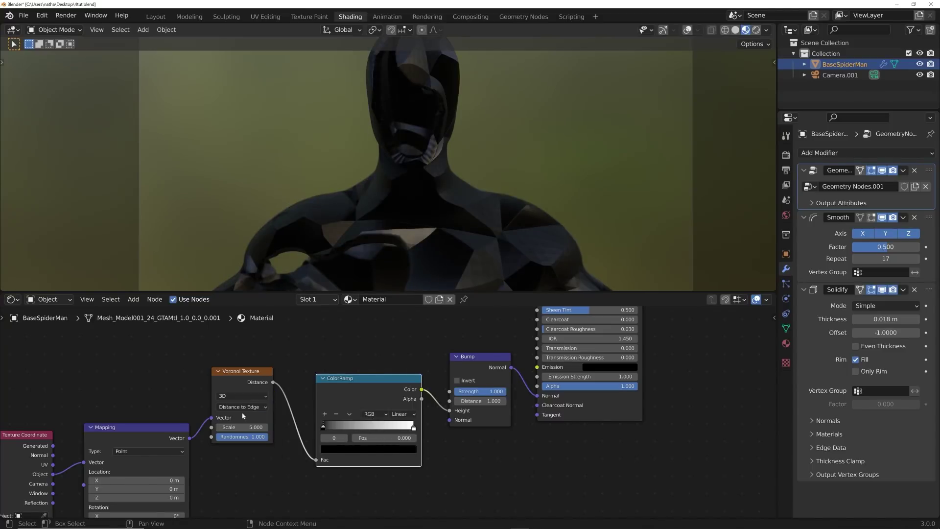
pyautogui.moveTo(243, 427); pyautogui.dragTo(310, 426)
pyautogui.scroll(4, 413, 164)
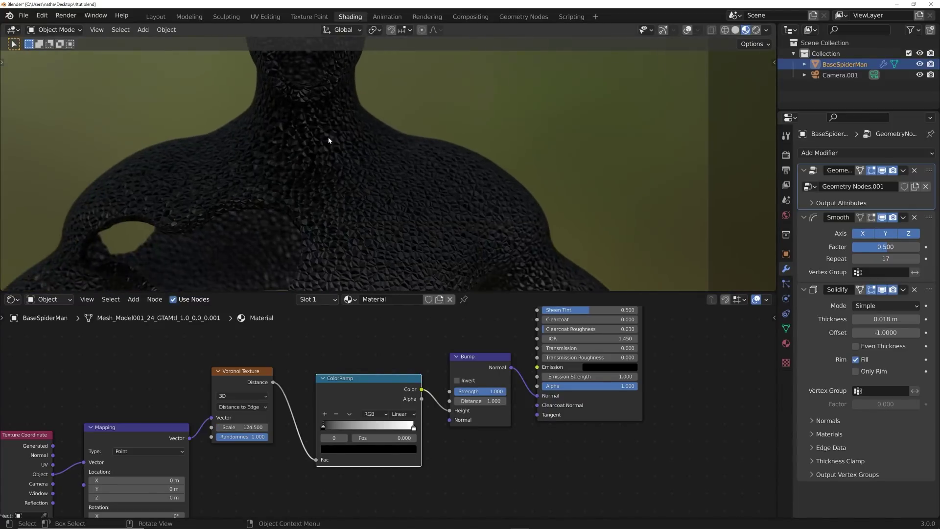
# Step: Move the Texture Coordinate and Mapping nodes away from the Voronoi Texture to free space between them
pyautogui.scroll(4, 390, 168)
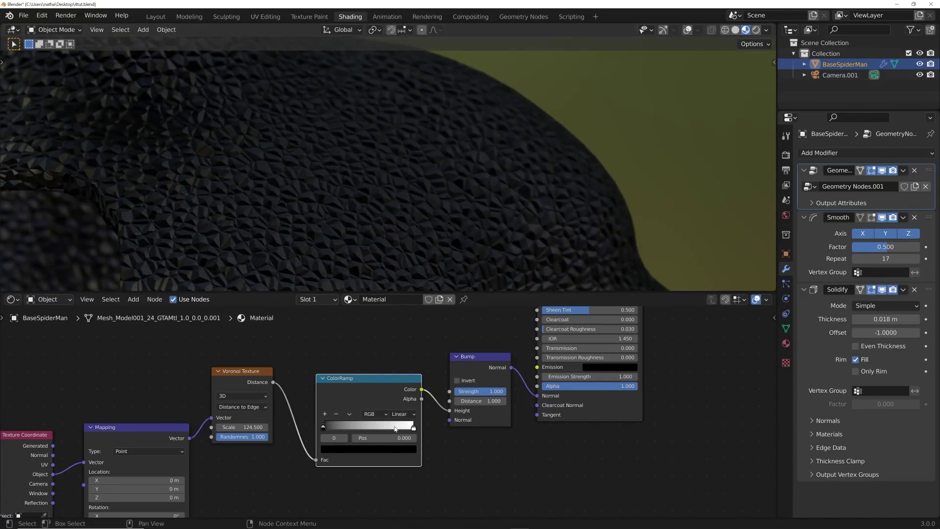
pyautogui.moveTo(395, 425); pyautogui.dragTo(607, 367, button='middle')
pyautogui.scroll(1, 338, 210)
pyautogui.moveTo(336, 212); pyautogui.dragTo(263, 193, button='middle')
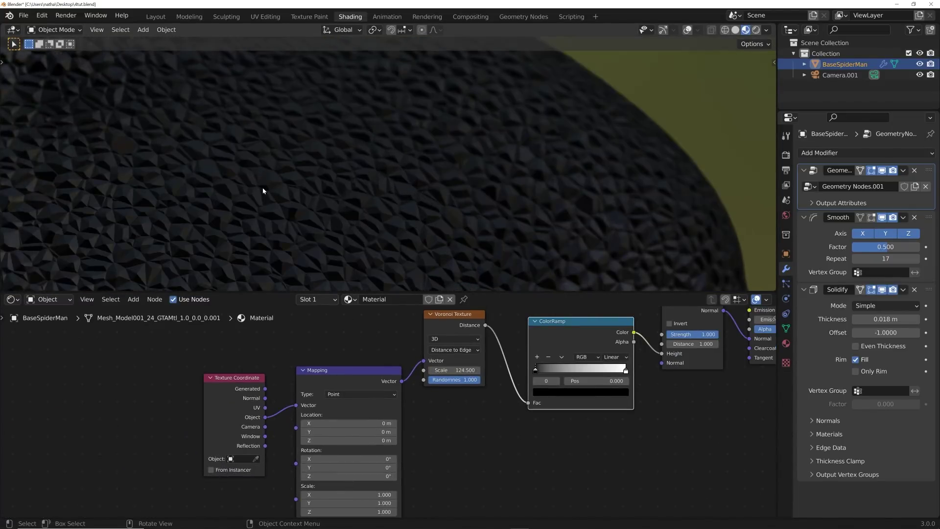
pyautogui.moveTo(188, 347); pyautogui.dragTo(381, 450)
pyautogui.press('g')
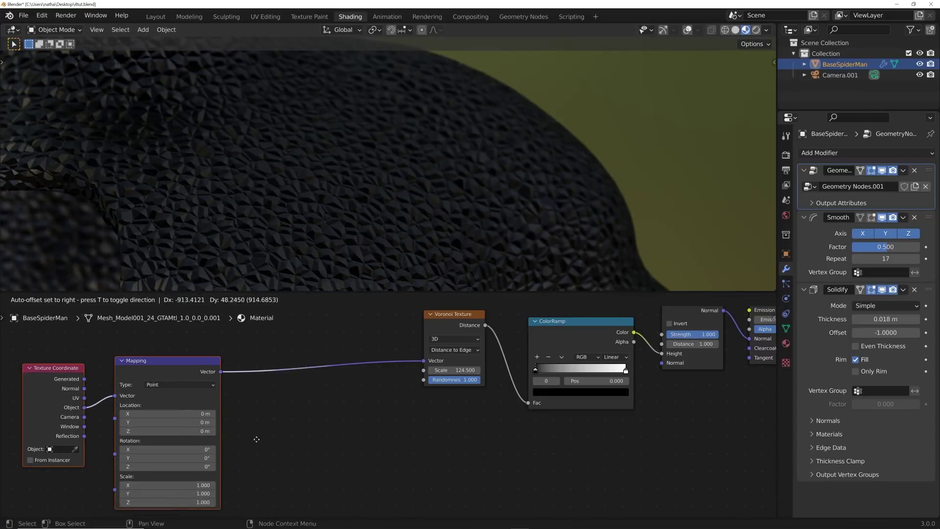
pyautogui.click(258, 440)
# Step: Insert a Noise Texture into the link between the Mapping node and the Voronoi Texture
pyautogui.hotkey('shift', 'a')
pyautogui.click(289, 344)
pyautogui.write('noi')
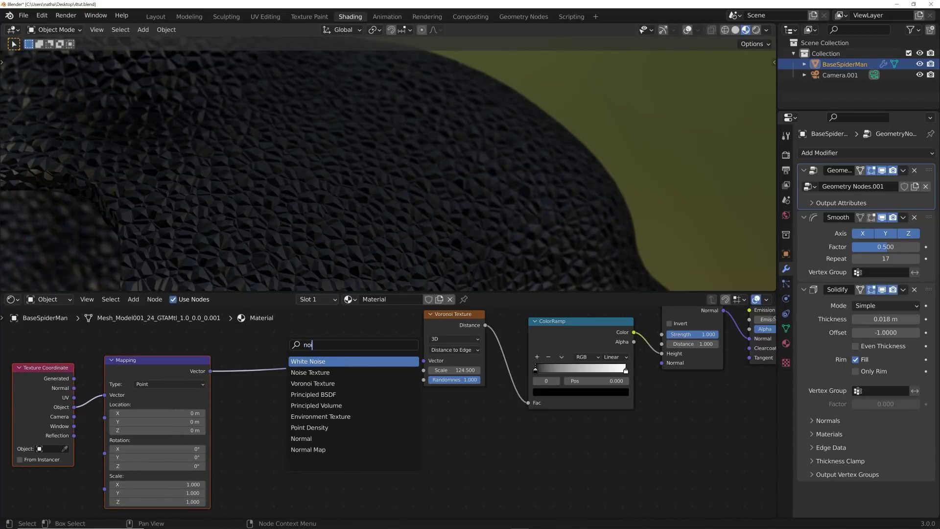
pyautogui.click(310, 372)
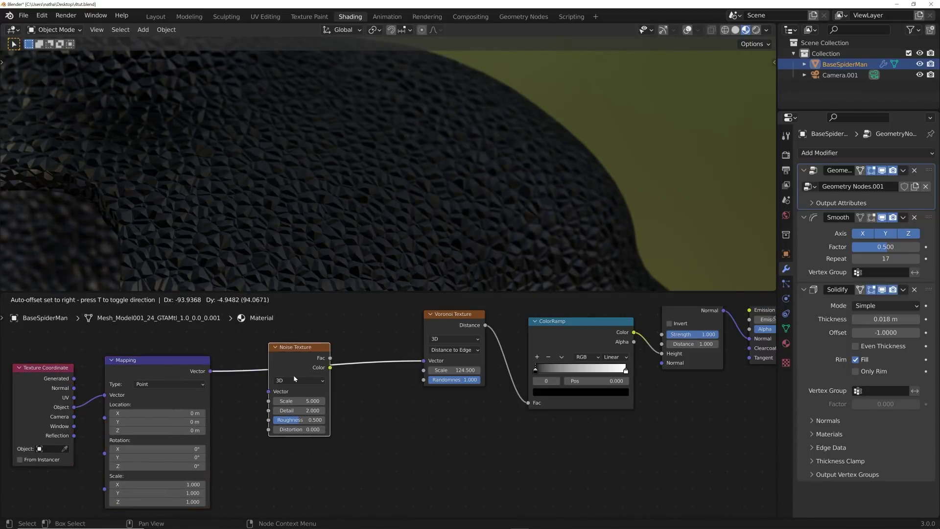
pyautogui.click(297, 374)
# Step: Insert a Mix node between the Noise Texture and the Voronoi Texture, and connect the Mapping Vector to its Color2
pyautogui.hotkey('shift', 'a')
pyautogui.click(370, 332)
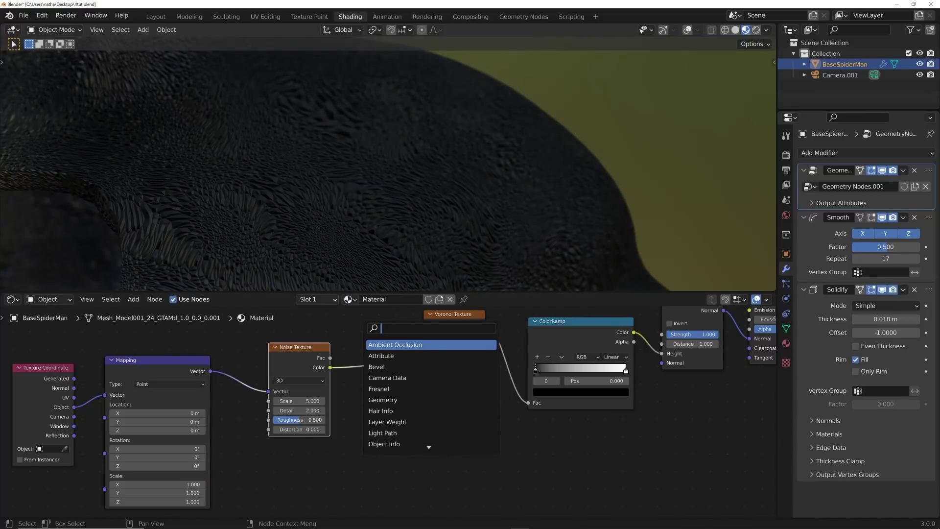
pyautogui.write('mix')
pyautogui.press('Return')
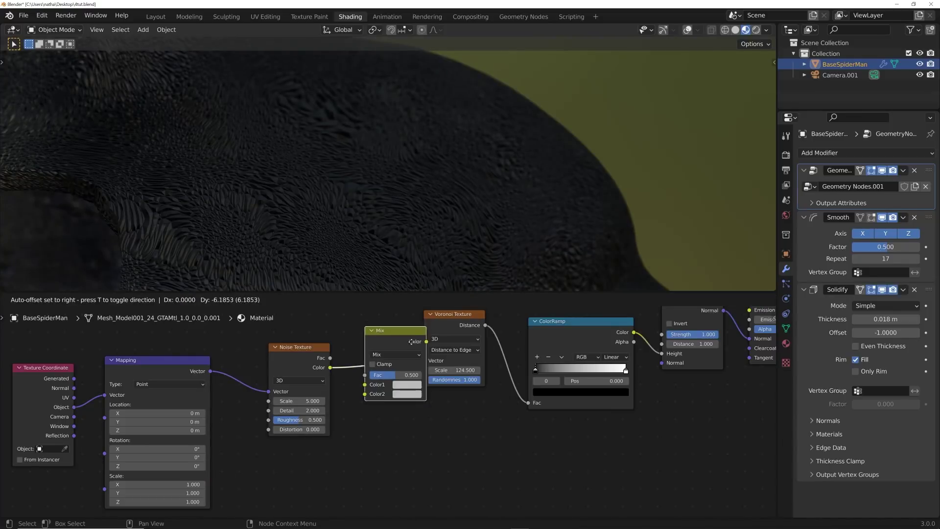
pyautogui.click(394, 365)
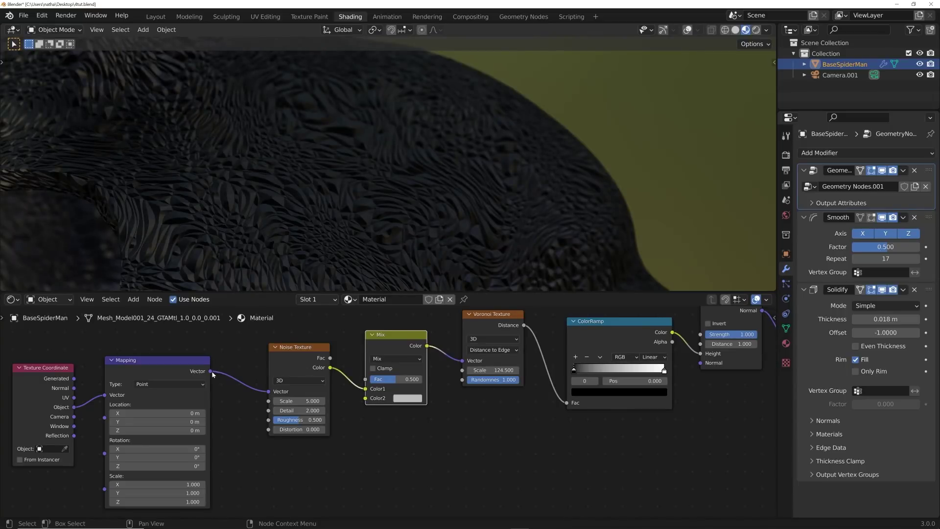
pyautogui.moveTo(216, 371); pyautogui.dragTo(219, 341)
pyautogui.moveTo(365, 404); pyautogui.dragTo(366, 400)
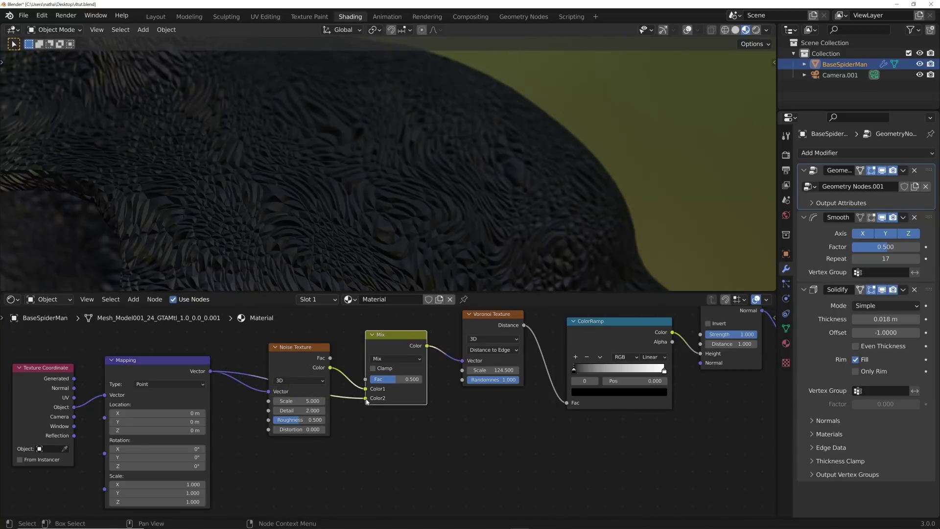
# Step: Set the Noise Texture's detail to 12 and the Mix factor to about 0.884
pyautogui.moveTo(414, 376); pyautogui.dragTo(441, 376)
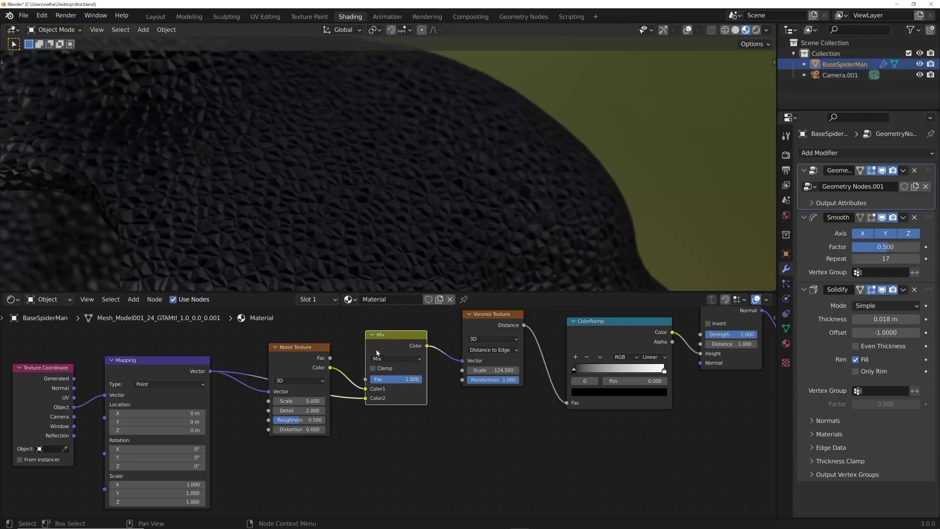
pyautogui.moveTo(379, 351); pyautogui.dragTo(381, 350)
pyautogui.moveTo(414, 379); pyautogui.dragTo(408, 379)
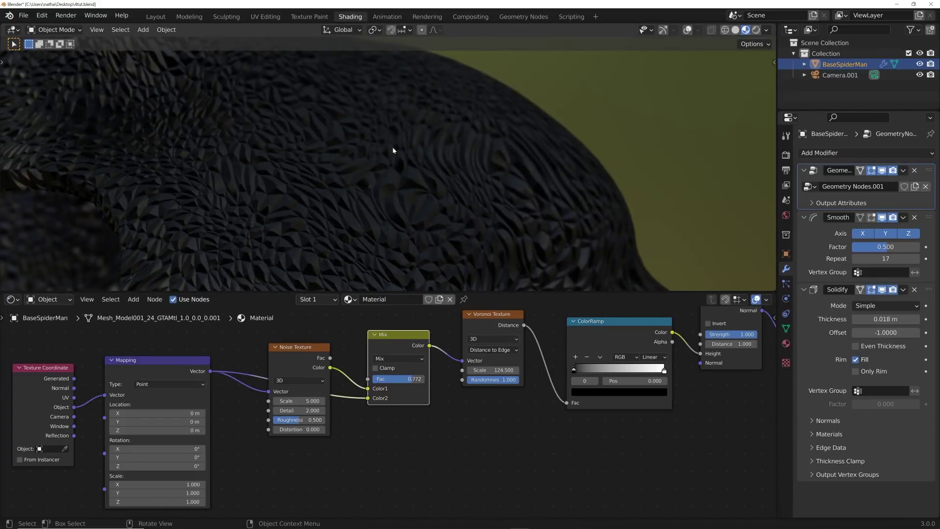
pyautogui.click(299, 410)
pyautogui.write('1')
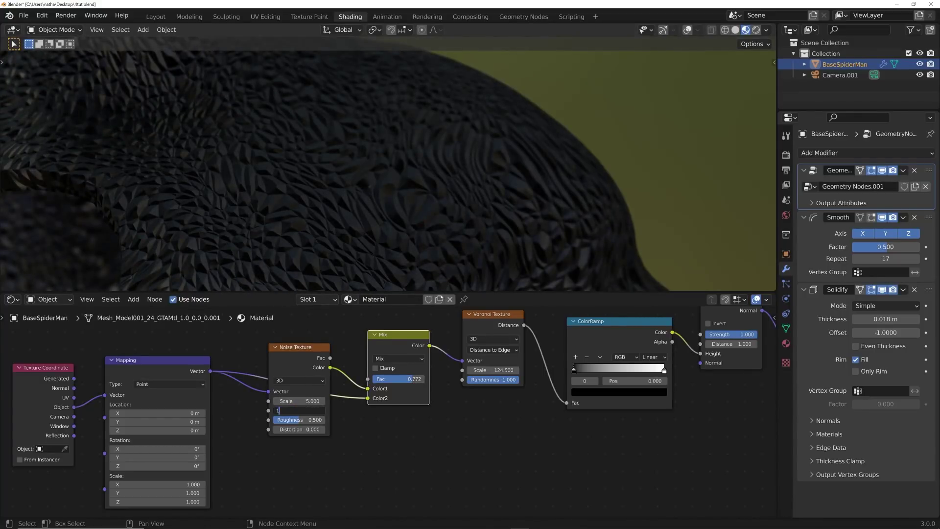
pyautogui.write('2')
pyautogui.press('Return')
pyautogui.moveTo(412, 382); pyautogui.dragTo(425, 380)
pyautogui.scroll(-5, 314, 222)
pyautogui.scroll(4, 316, 218)
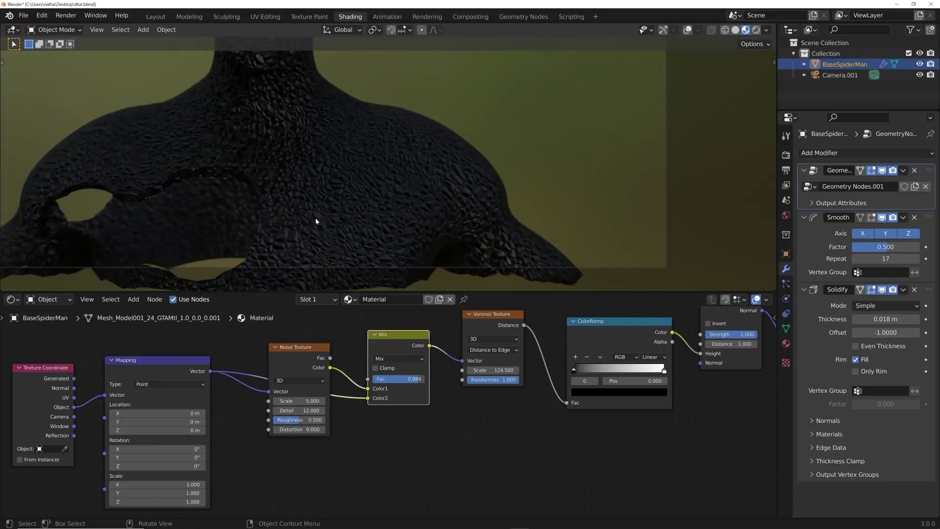
pyautogui.scroll(1, 588, 325)
# Step: Duplicate the ColorRamp above the original, feed it from the Voronoi Distance and connect its Color to the Principled BSDF's Roughness
pyautogui.moveTo(601, 322); pyautogui.dragTo(452, 423, button='middle')
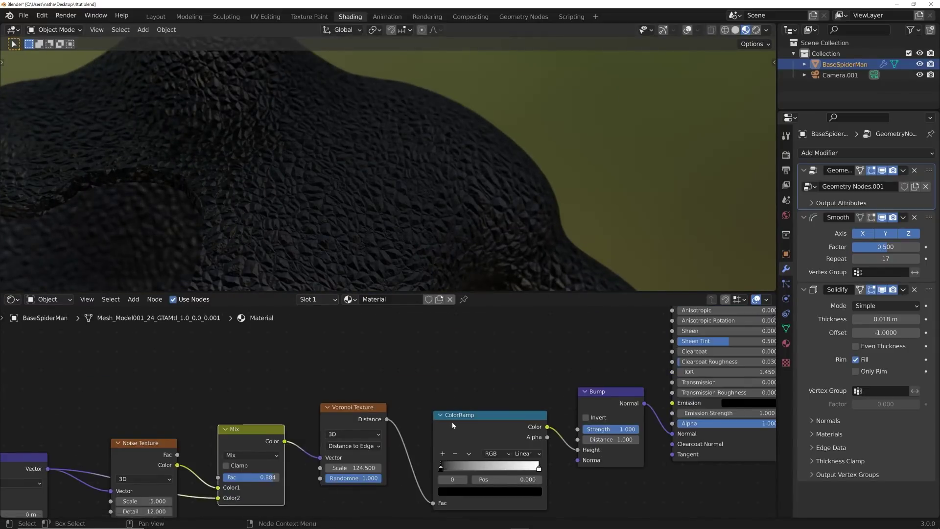
pyautogui.scroll(-2, 452, 425)
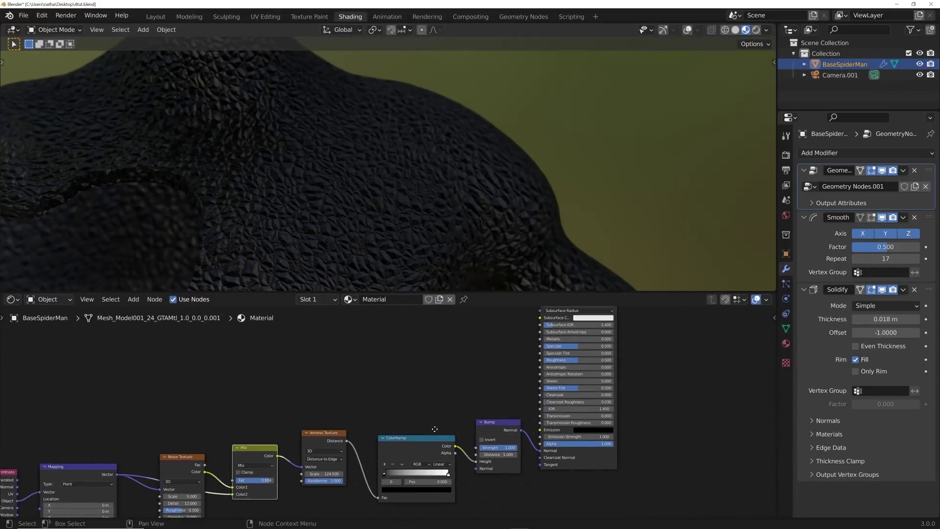
pyautogui.hotkey('shift', 'd')
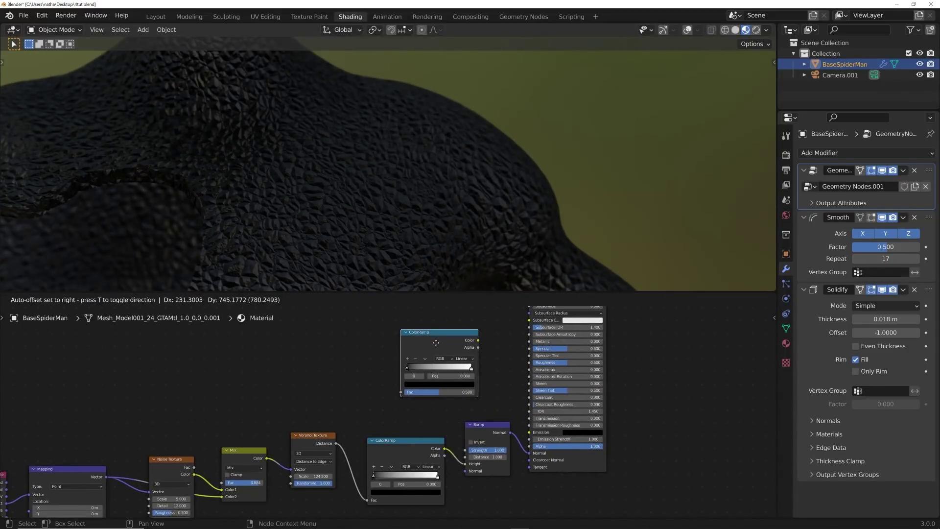
pyautogui.click(436, 346)
pyautogui.moveTo(336, 443); pyautogui.dragTo(401, 392)
pyautogui.moveTo(478, 340); pyautogui.dragTo(497, 339)
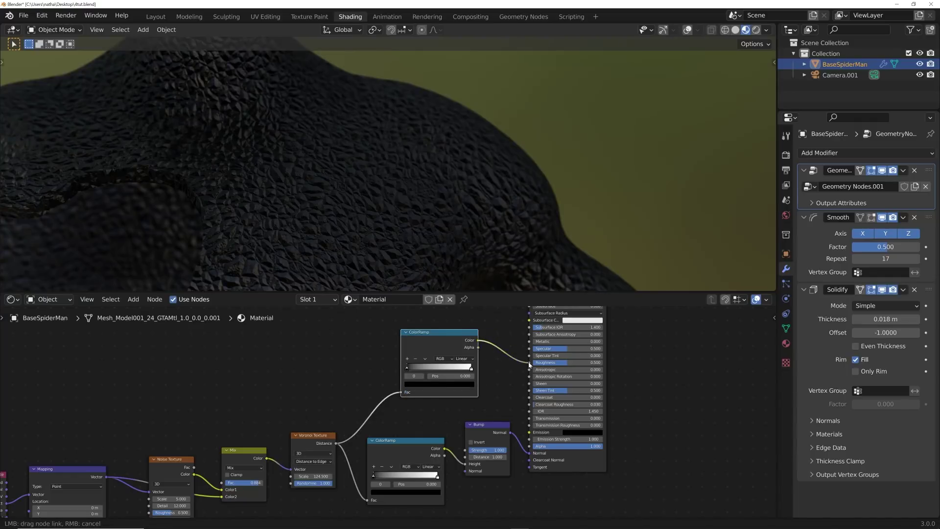
pyautogui.moveTo(529, 364); pyautogui.dragTo(527, 364)
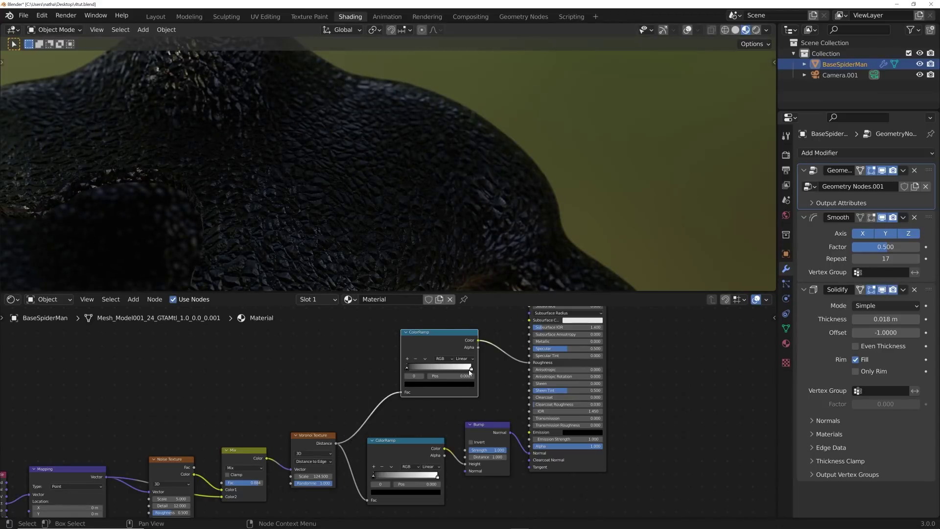
# Step: Move the white stop of the roughness ColorRamp to about 0.13 and inspect the surface detail on the bust
pyautogui.moveTo(470, 371); pyautogui.dragTo(393, 367)
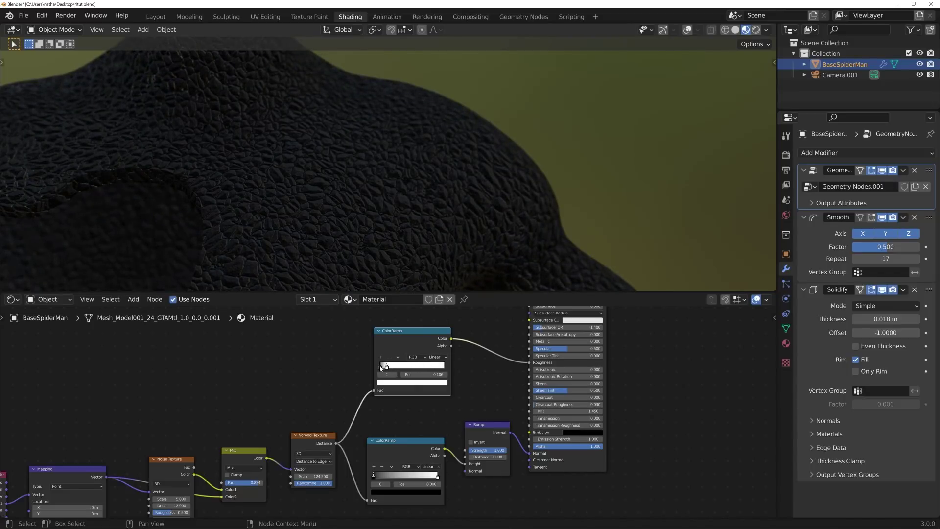
pyautogui.moveTo(383, 366); pyautogui.dragTo(384, 366)
pyautogui.scroll(-6, 374, 187)
pyautogui.keyDown('shift'); pyautogui.moveTo(377, 123); pyautogui.dragTo(416, 205, button='middle'); pyautogui.keyUp('shift')
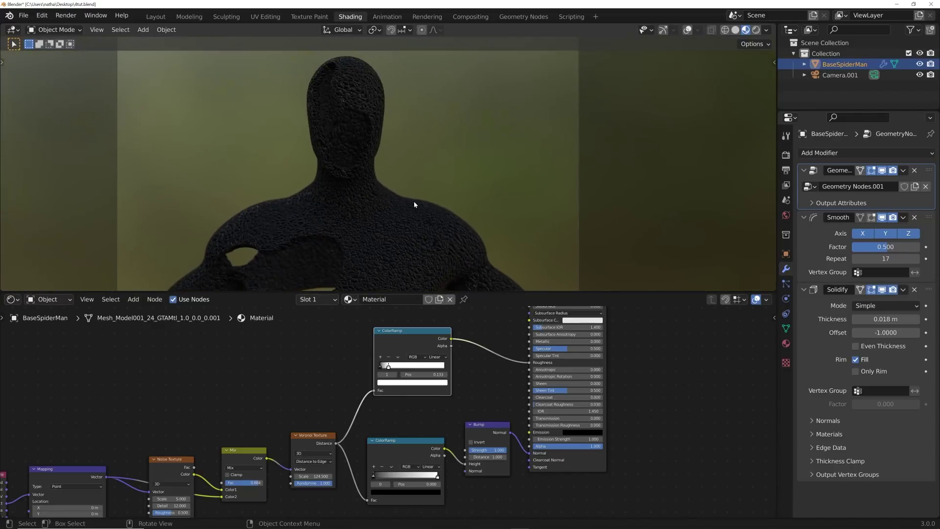
pyautogui.scroll(2, 417, 204)
pyautogui.scroll(4, 395, 154)
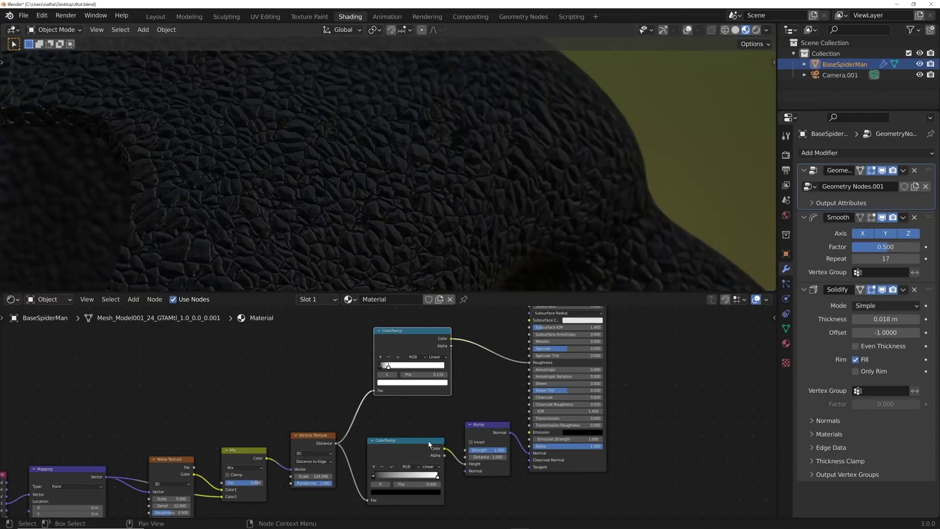
# Step: Duplicate the Principled BSDF above the original and connect the copy's BSDF output to the Material Output's Surface
pyautogui.scroll(-4, 429, 444)
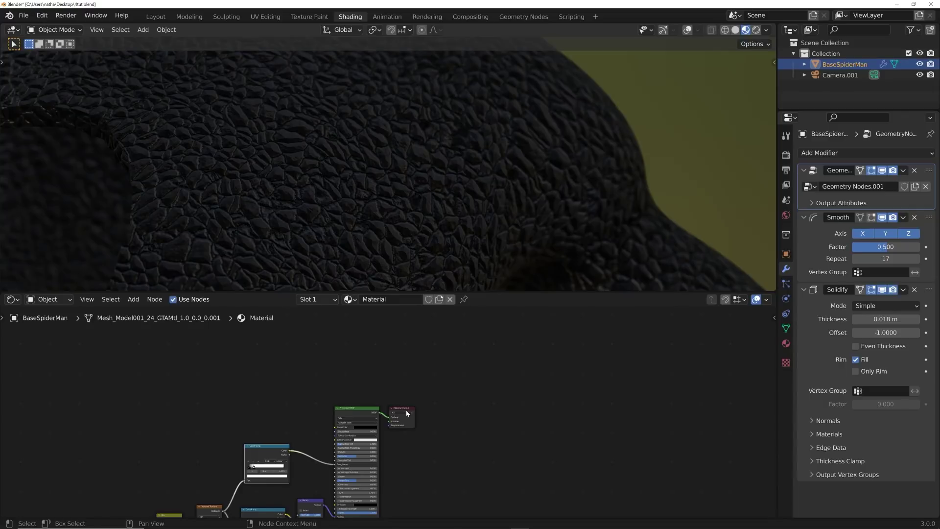
pyautogui.moveTo(406, 413); pyautogui.dragTo(431, 397)
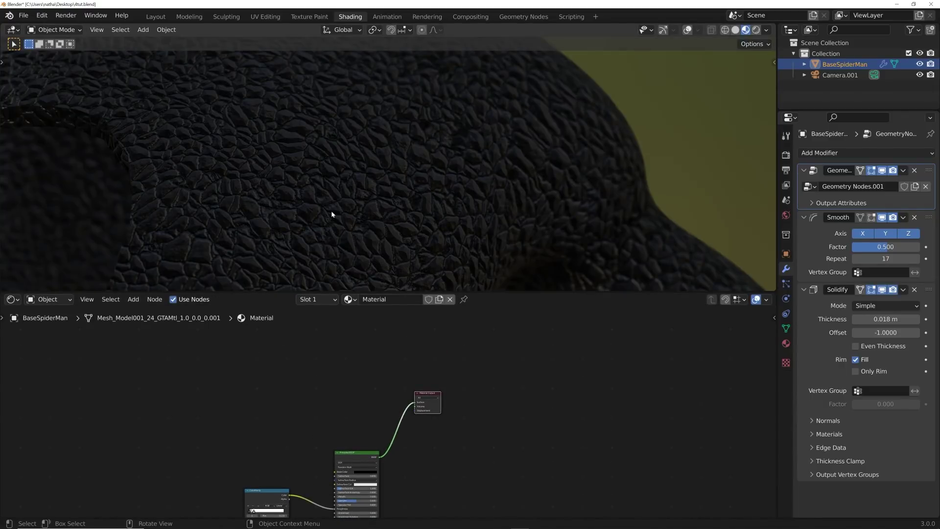
pyautogui.click(352, 456)
pyautogui.hotkey('shift', 'd')
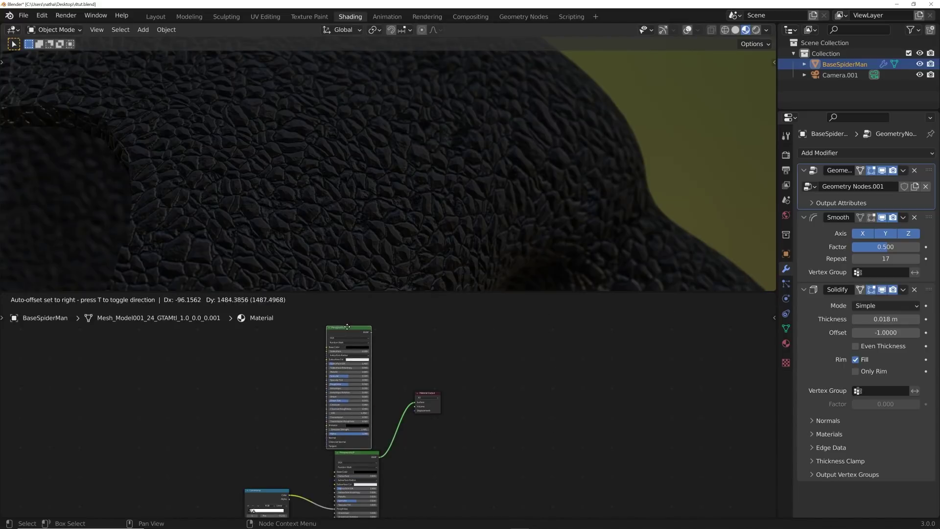
pyautogui.click(364, 331)
pyautogui.scroll(3, 373, 335)
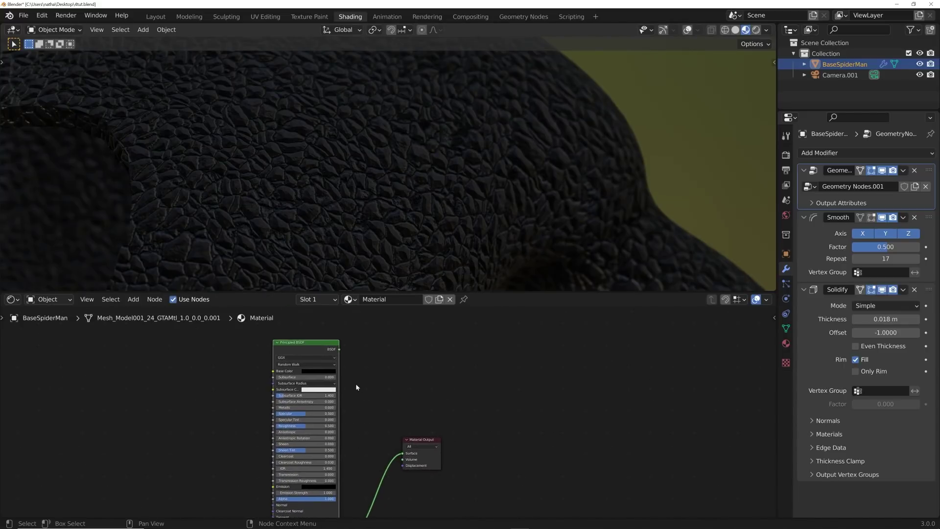
pyautogui.moveTo(330, 339); pyautogui.dragTo(404, 461)
# Step: Add a ColorRamp beside the duplicated Principled BSDF and connect its Color to that shader's Roughness
pyautogui.moveTo(262, 406); pyautogui.dragTo(434, 395, button='middle')
pyautogui.hotkey('shift', 'a')
pyautogui.click(339, 376)
pyautogui.write('col')
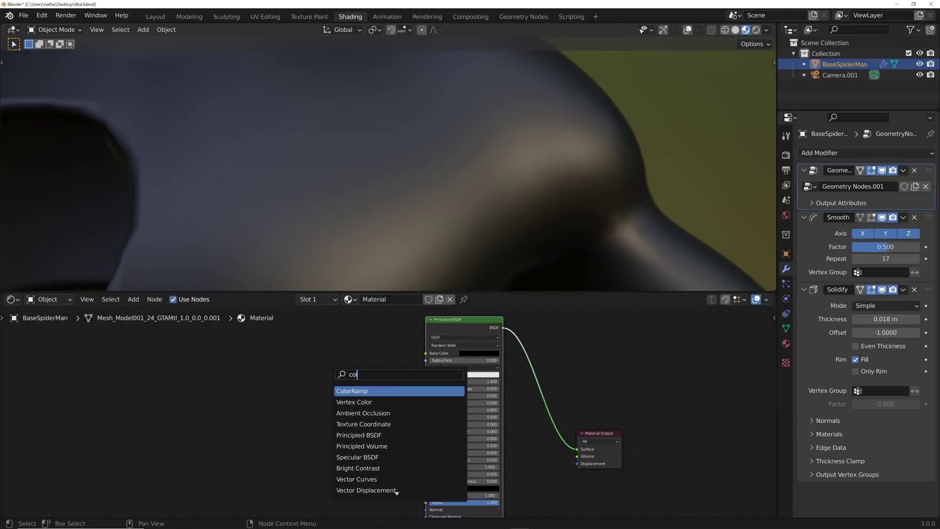
pyautogui.press('Return')
pyautogui.click(369, 392)
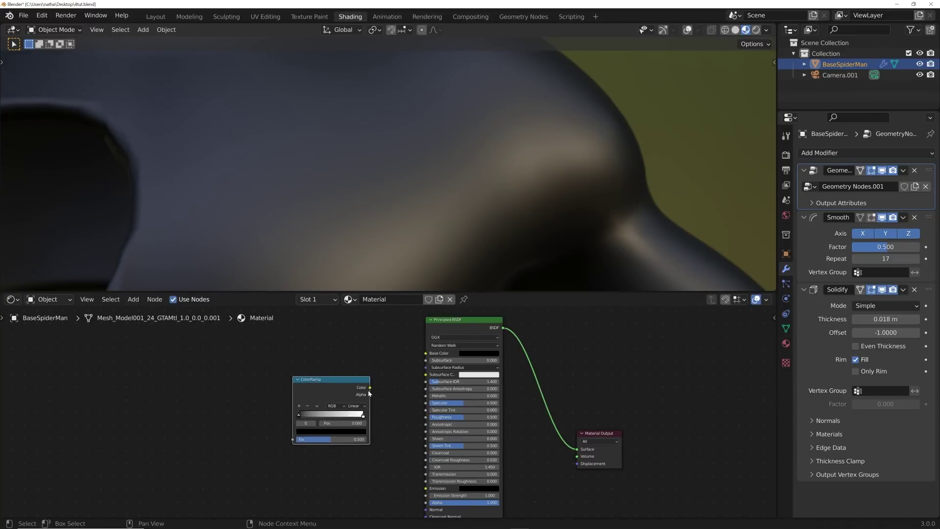
pyautogui.moveTo(371, 387); pyautogui.dragTo(426, 418)
# Step: Add a Noise Texture in front of the duplicated shader's new ColorRamp
pyautogui.moveTo(254, 389); pyautogui.dragTo(329, 386, button='middle')
pyautogui.hotkey('shift', 'a')
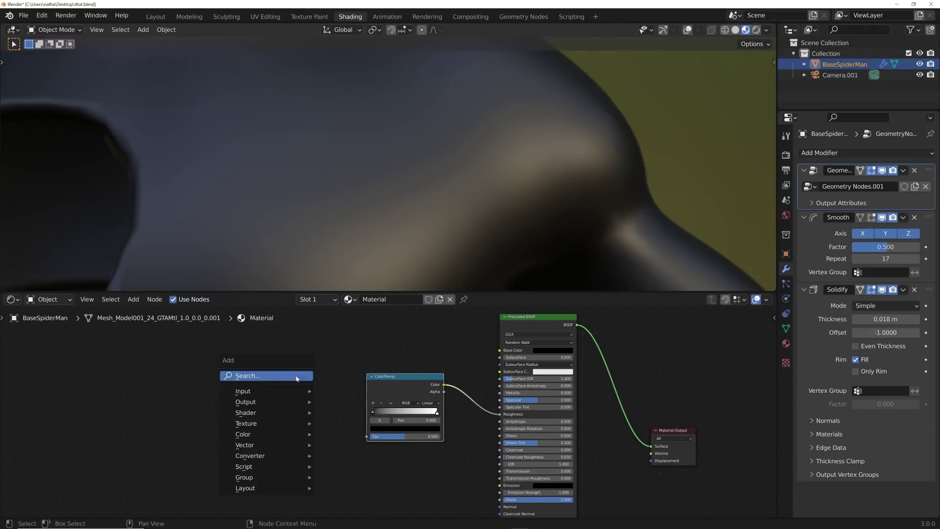
pyautogui.click(298, 377)
pyautogui.write('noi')
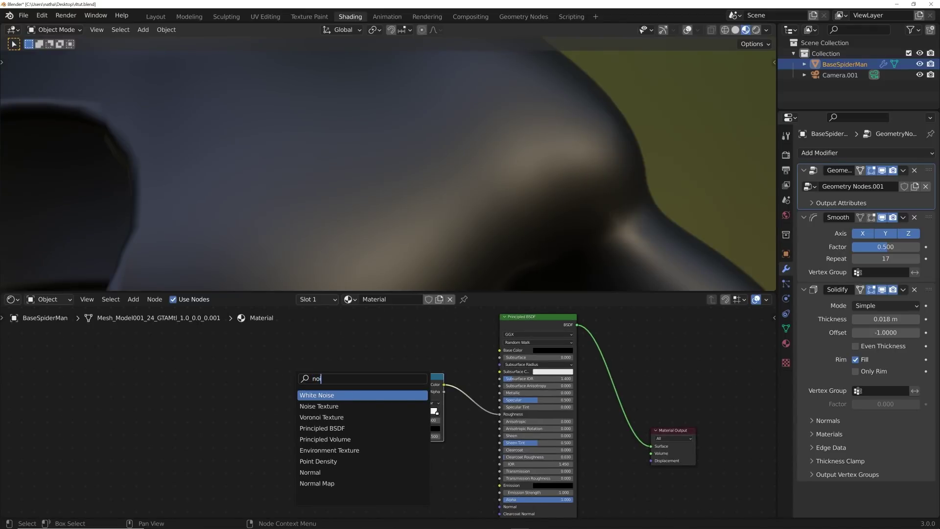
pyautogui.click(300, 405)
pyautogui.click(260, 404)
# Step: Move the Texture Coordinate and Mapping nodes up in front of the new Noise Texture
pyautogui.scroll(-2, 251, 423)
pyautogui.moveTo(251, 424); pyautogui.dragTo(332, 375, button='middle')
pyautogui.scroll(-1, 283, 413)
pyautogui.moveTo(238, 444); pyautogui.dragTo(320, 512)
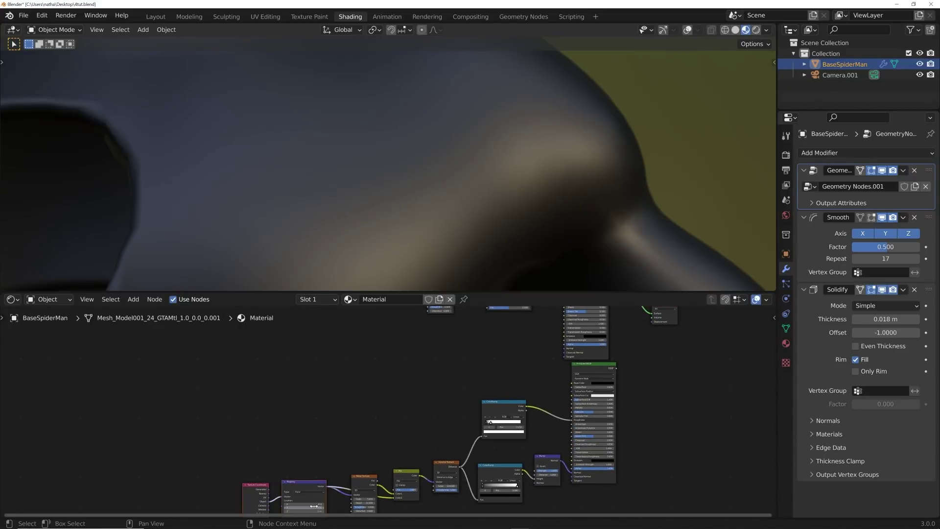
pyautogui.press('g')
pyautogui.click(404, 334)
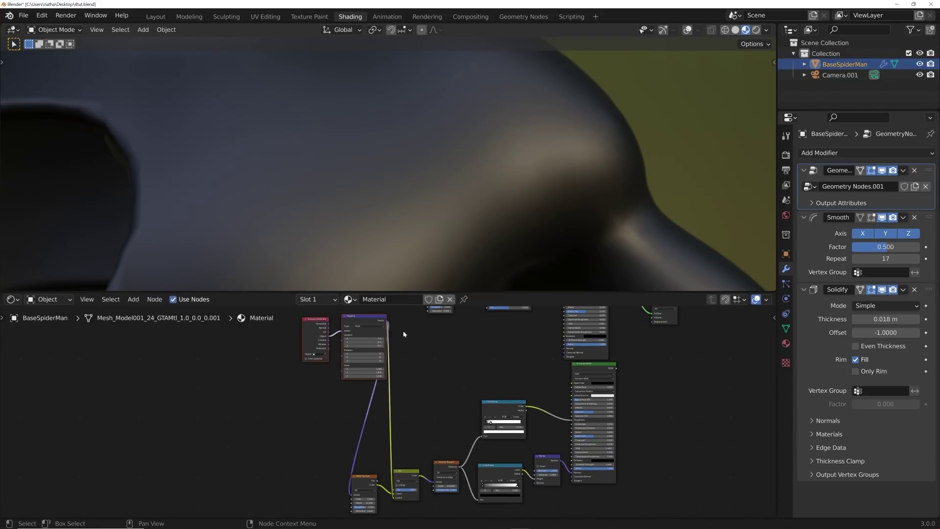
pyautogui.scroll(4, 404, 334)
pyautogui.press('g')
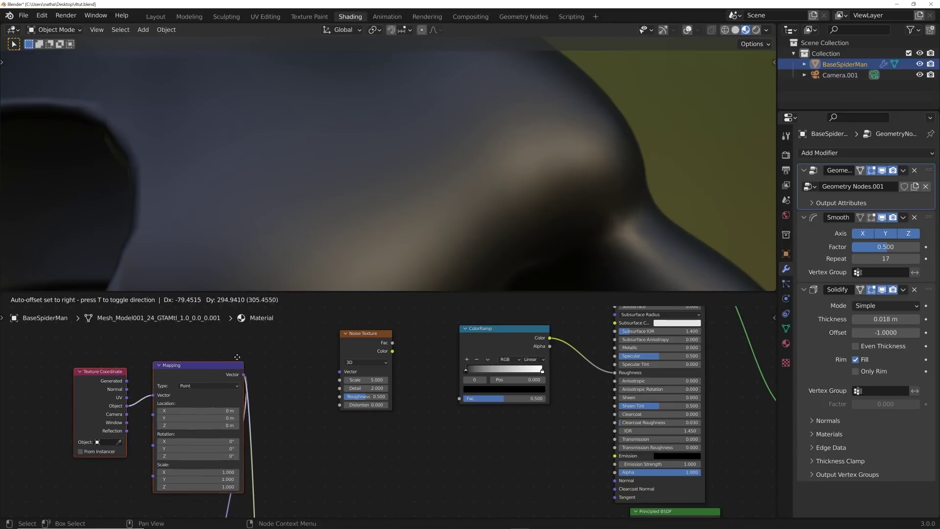
pyautogui.click(230, 349)
# Step: Connect the Mapping Vector to the new Noise Texture and its Fac to the ColorRamp, with stops at about 0.43 and 0.70
pyautogui.moveTo(236, 367); pyautogui.dragTo(338, 372)
pyautogui.moveTo(392, 343)
pyautogui.mouseDown()
pyautogui.moveTo(459, 399)
pyautogui.moveTo(499, 371)
pyautogui.moveTo(519, 371)
pyautogui.mouseUp()
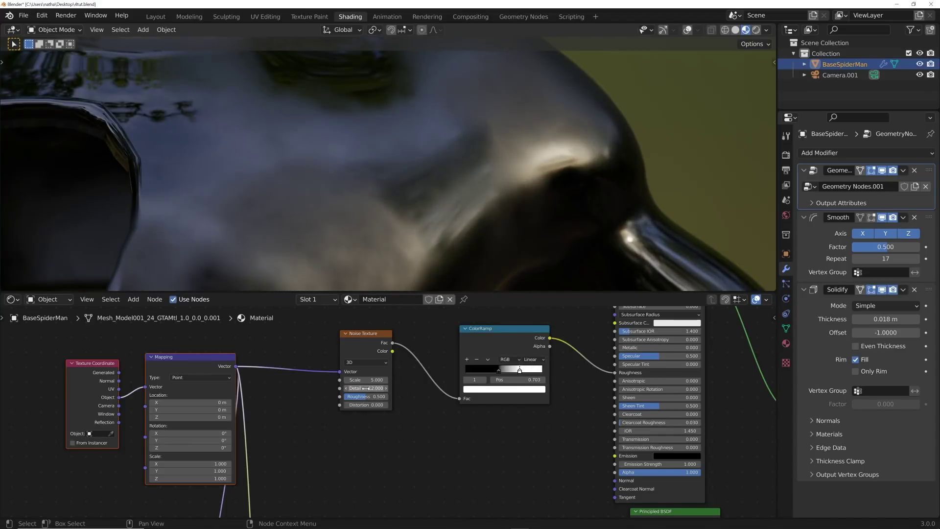
# Step: Set the new Noise Texture's detail to 12 and roughness to 1, and move the ColorRamp's white stop to about 0.62
pyautogui.moveTo(370, 396); pyautogui.dragTo(390, 399)
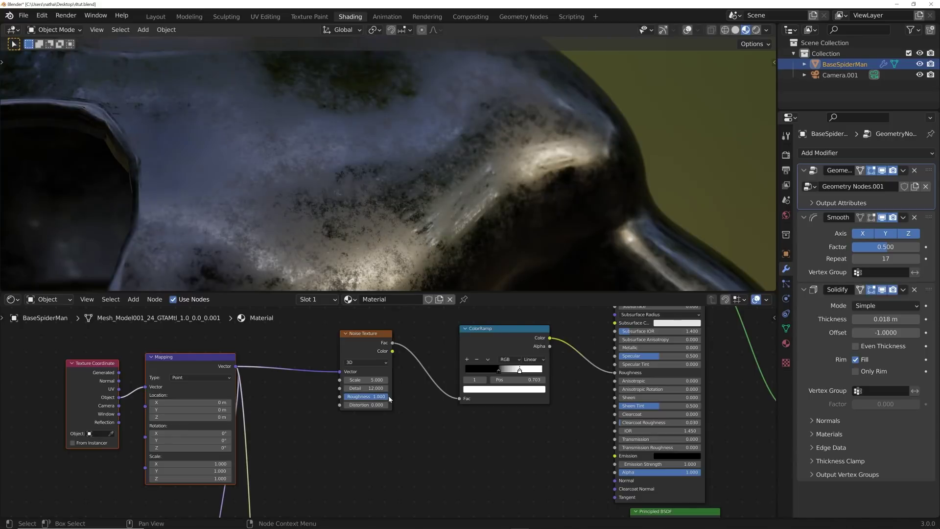
pyautogui.moveTo(520, 371); pyautogui.dragTo(509, 374)
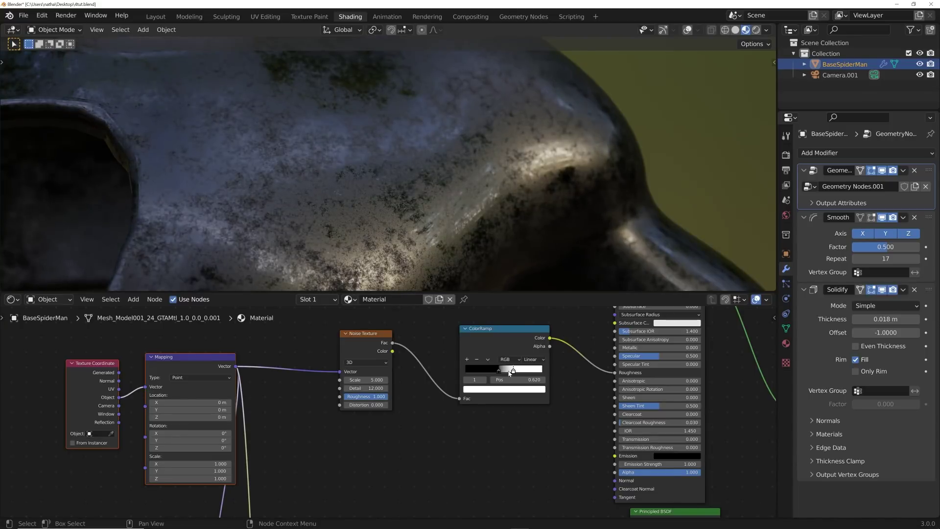
# Step: Lighten the black stop of the upper shader's roughness ColorRamp to a grey with value about 0.2
pyautogui.click(498, 371)
pyautogui.click(507, 389)
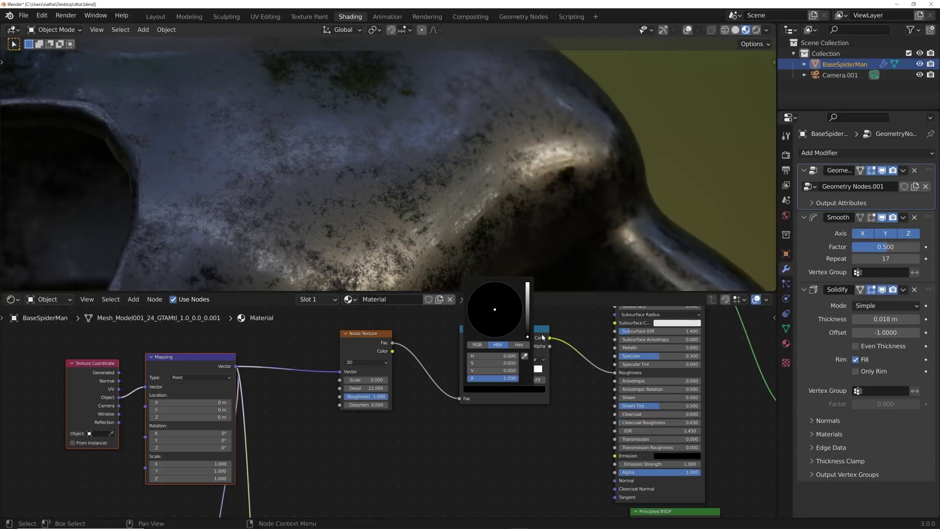
pyautogui.moveTo(528, 339); pyautogui.dragTo(528, 304)
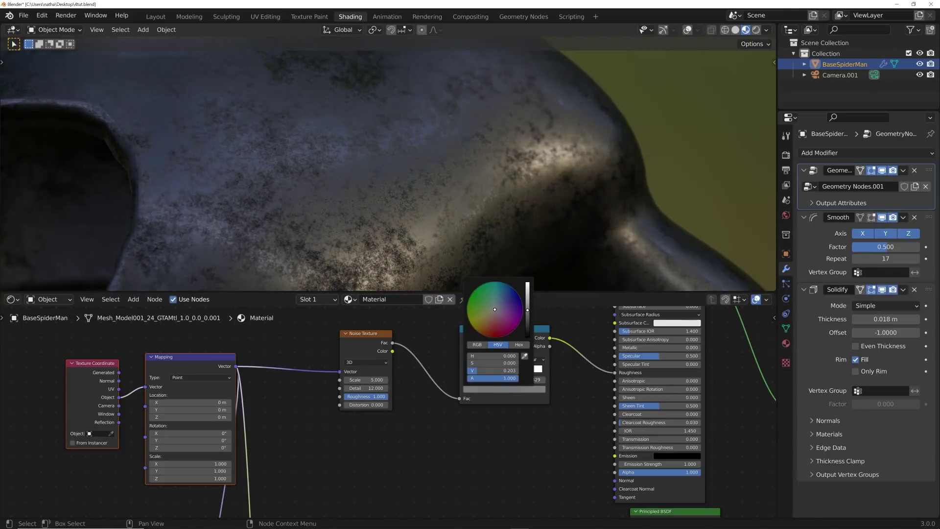
pyautogui.scroll(-6, 398, 195)
pyautogui.scroll(3, 398, 200)
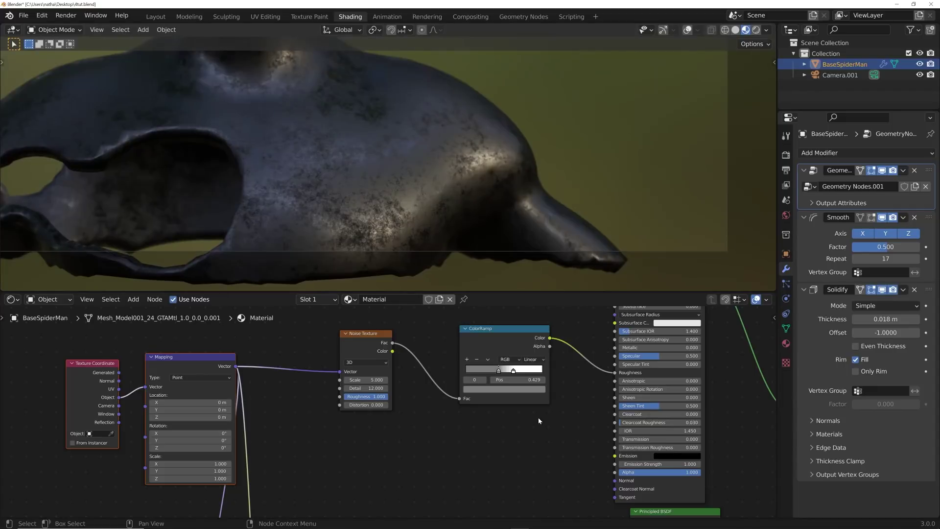
# Step: Add a Bump node below the roughness ColorRamp, in front of the upper Principled BSDF
pyautogui.hotkey('shift', 'a')
pyautogui.click(490, 406)
pyautogui.write('bum')
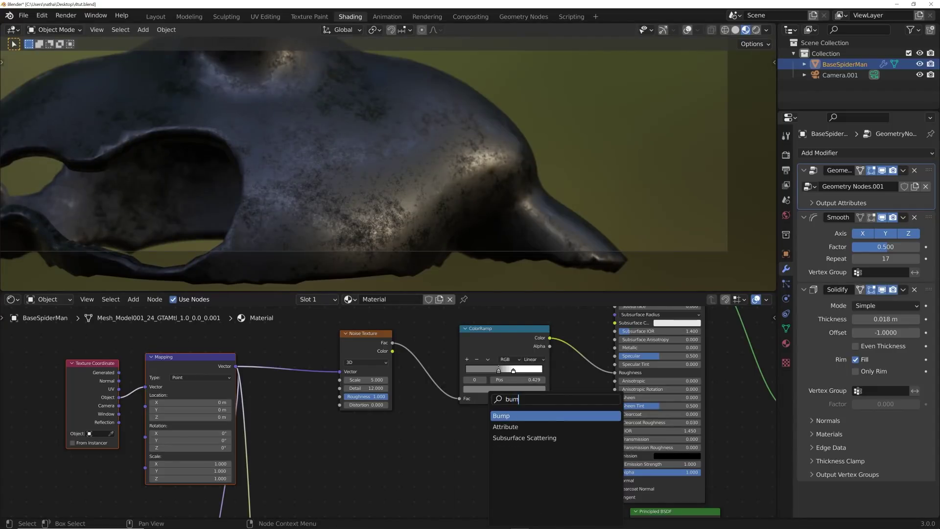
pyautogui.press('Return')
pyautogui.click(504, 440)
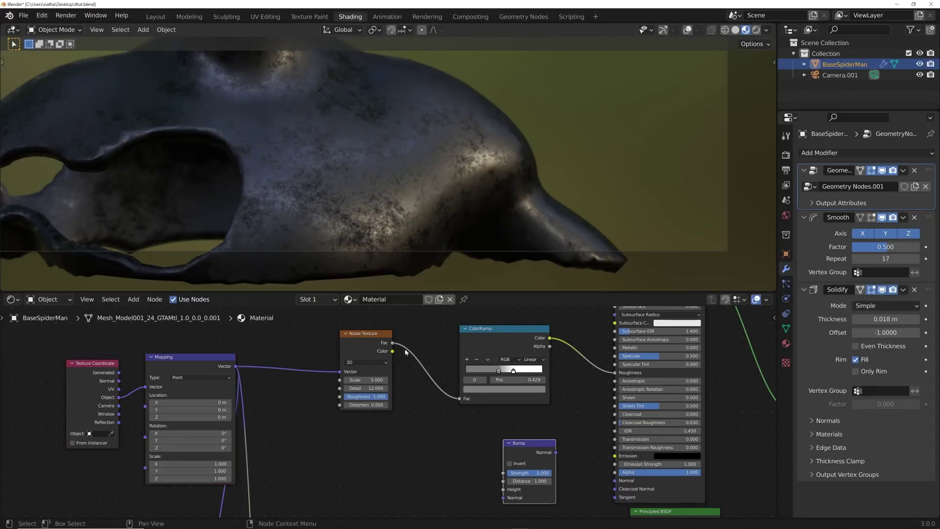
# Step: Add another ColorRamp in front of the new Bump node
pyautogui.hotkey('shift', 'a')
pyautogui.click(489, 343)
pyautogui.write('col')
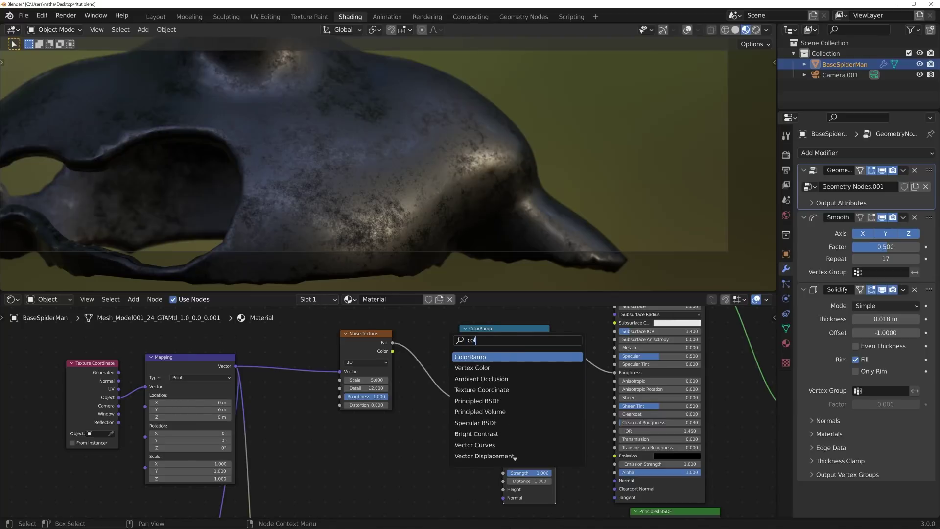
pyautogui.press('Return')
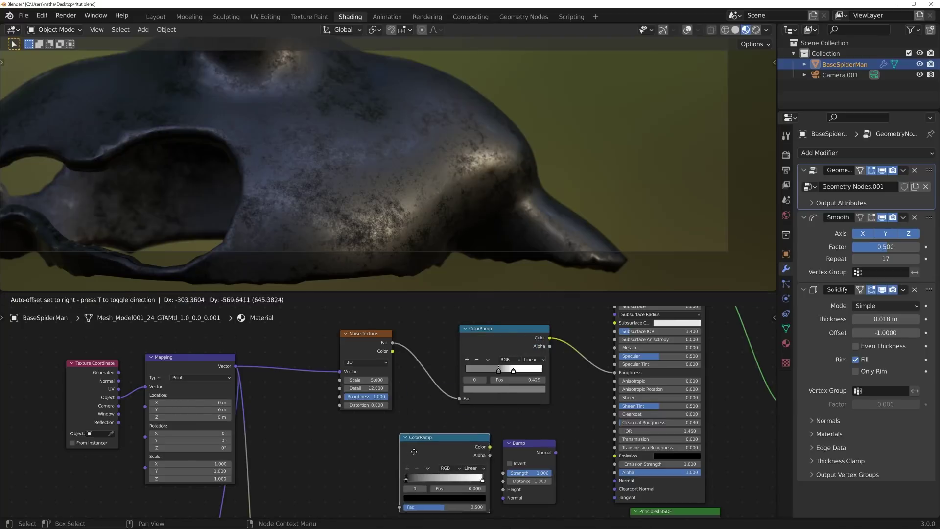
pyautogui.click(509, 458)
# Step: Wire the Noise Texture's Fac through the new ColorRamp into the Bump Height, and the Bump Normal into the upper Principled BSDF
pyautogui.moveTo(392, 343); pyautogui.dragTo(394, 393)
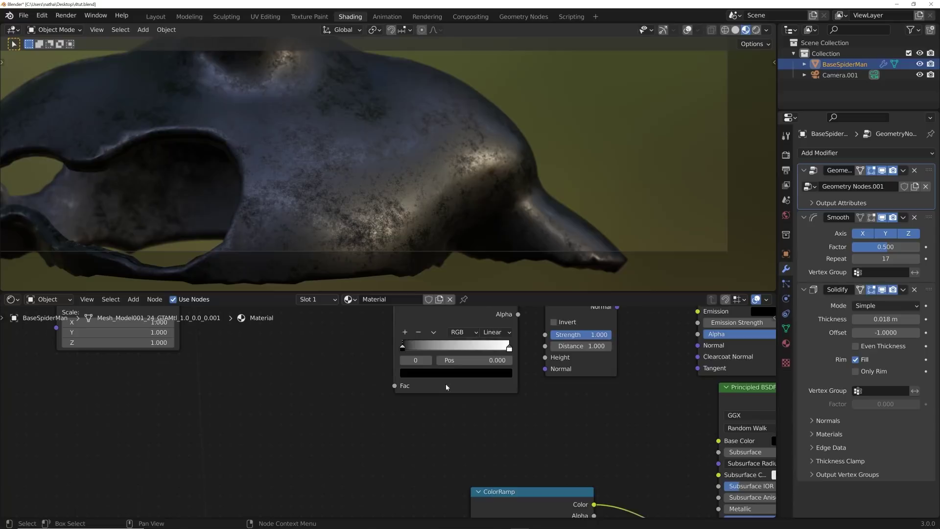
pyautogui.scroll(2, 445, 384)
pyautogui.moveTo(434, 353); pyautogui.dragTo(459, 403)
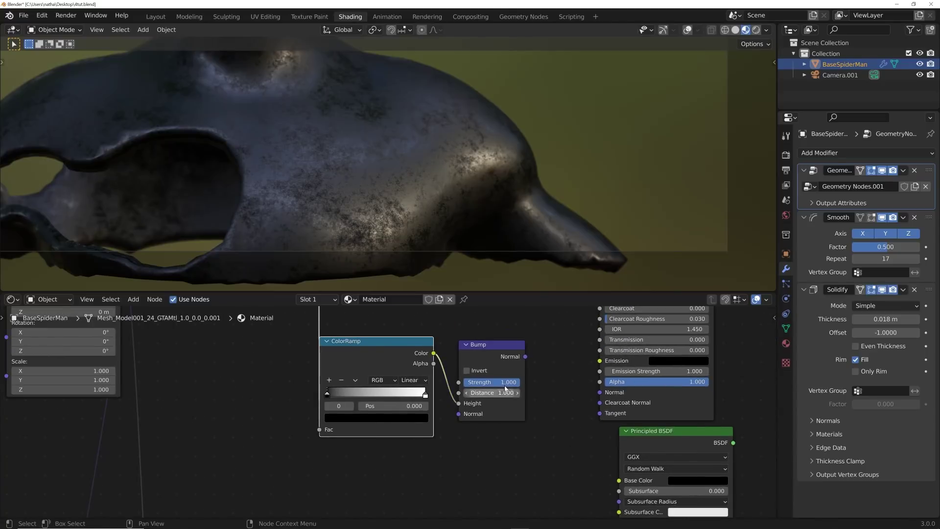
pyautogui.moveTo(525, 357); pyautogui.dragTo(598, 392)
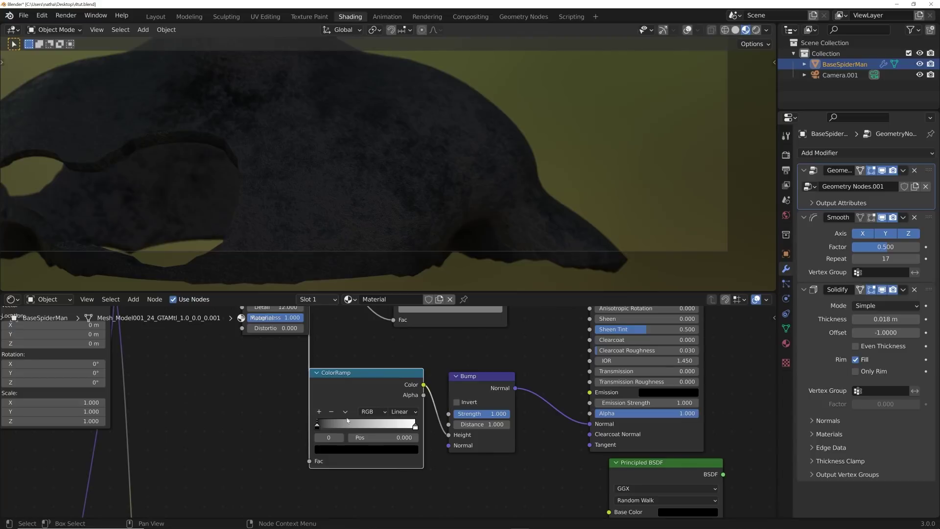
# Step: Move the bump ColorRamp's white stop to about 0.47 and lower the Bump strength to about 0.32
pyautogui.moveTo(317, 427)
pyautogui.mouseDown()
pyautogui.moveTo(381, 431)
pyautogui.moveTo(305, 439)
pyautogui.mouseUp()
pyautogui.moveTo(415, 426); pyautogui.dragTo(363, 425)
pyautogui.moveTo(503, 419); pyautogui.dragTo(471, 419)
pyautogui.scroll(-3, 384, 164)
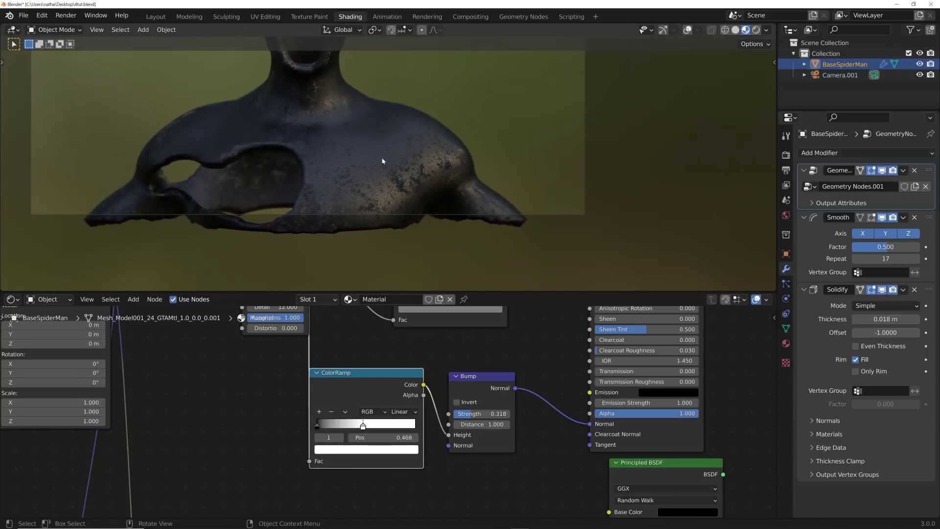
pyautogui.keyDown('shift'); pyautogui.moveTo(378, 129); pyautogui.dragTo(365, 170, button='middle'); pyautogui.keyUp('shift')
pyautogui.scroll(3, 361, 177)
pyautogui.scroll(-6, 307, 205)
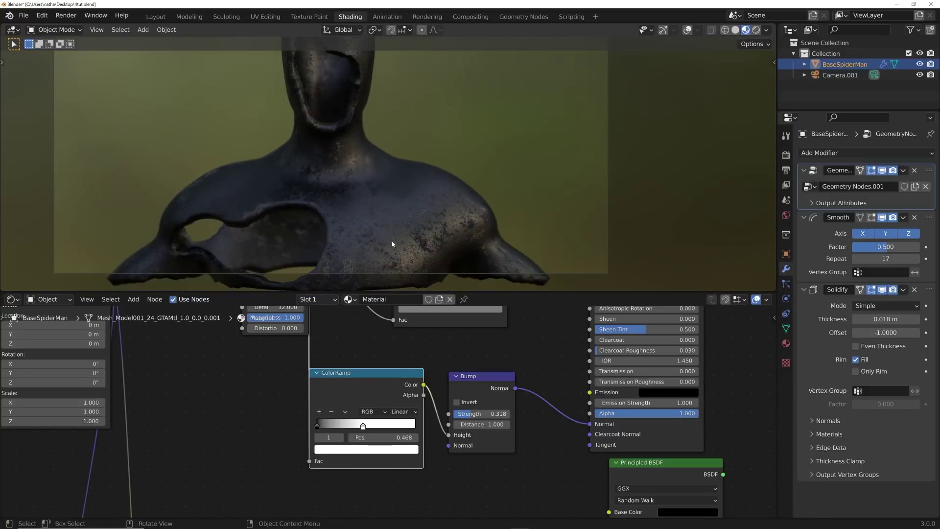
pyautogui.scroll(-4, 555, 365)
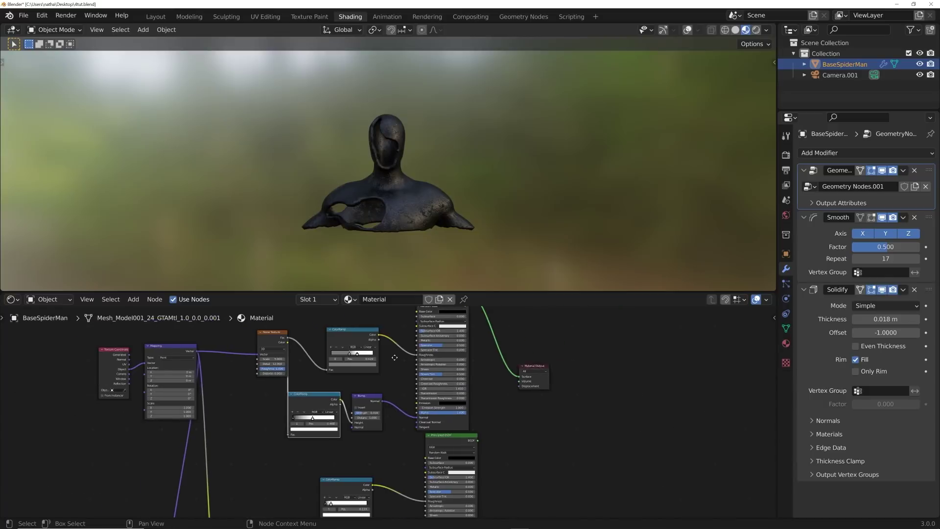
# Step: Connect the lower Principled BSDF to the Material Output's Surface and inspect its Voronoi bump on the bust
pyautogui.moveTo(553, 367); pyautogui.dragTo(409, 398, button='middle')
pyautogui.scroll(6, 431, 186)
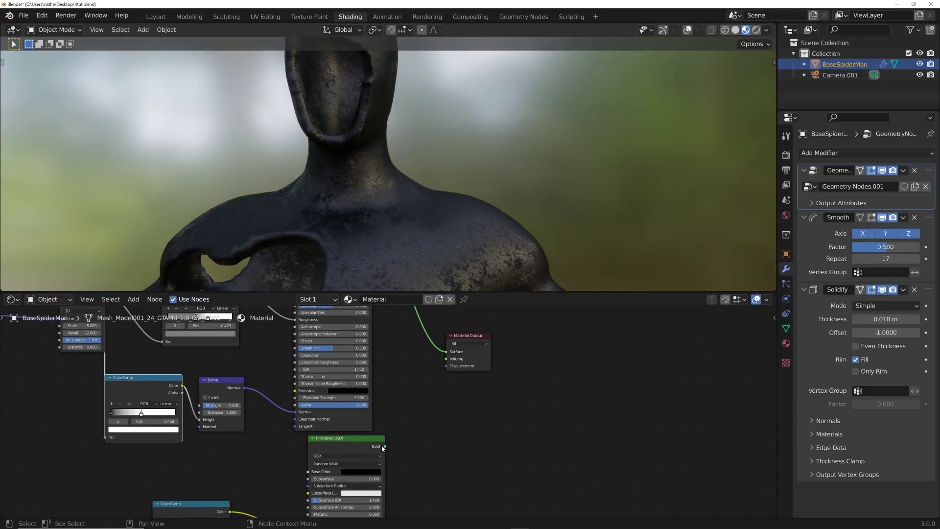
pyautogui.moveTo(384, 446); pyautogui.dragTo(446, 351)
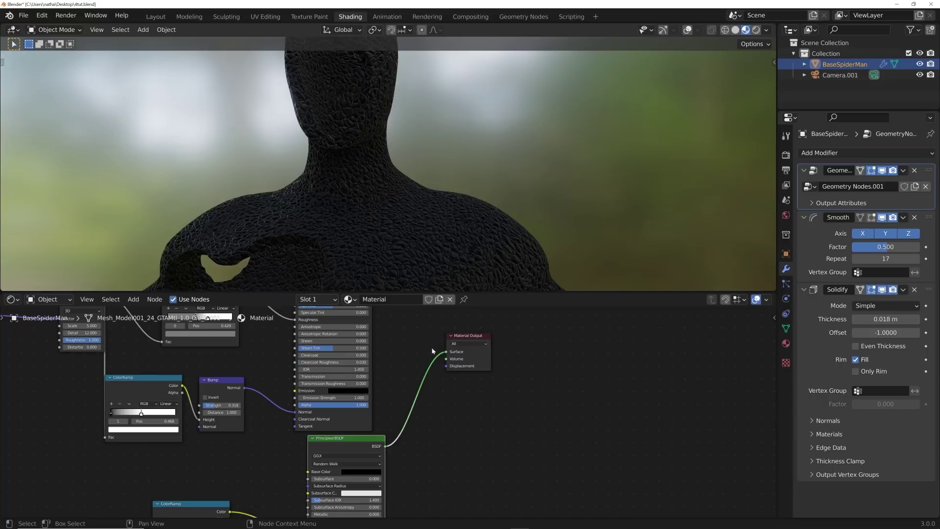
pyautogui.scroll(4, 416, 240)
pyautogui.scroll(-2, 421, 330)
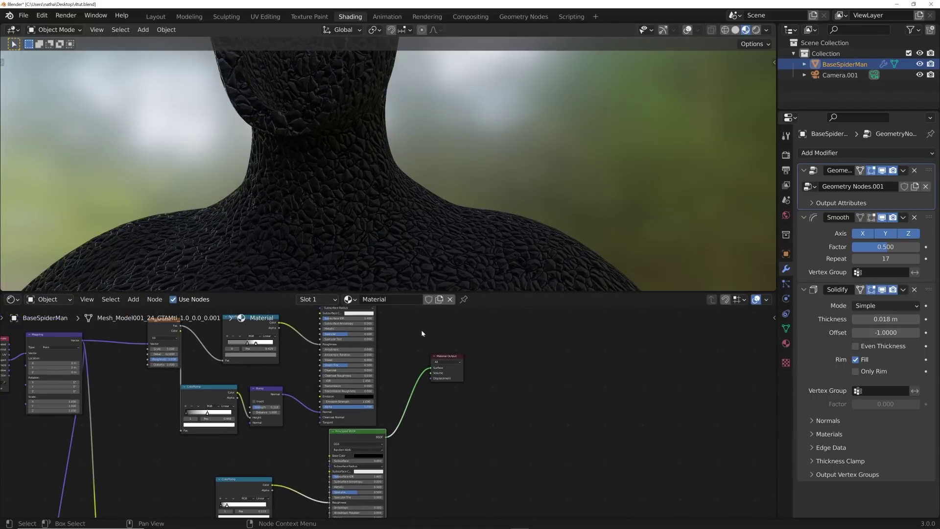
pyautogui.moveTo(422, 346); pyautogui.dragTo(420, 358, button='middle')
pyautogui.moveTo(446, 525)
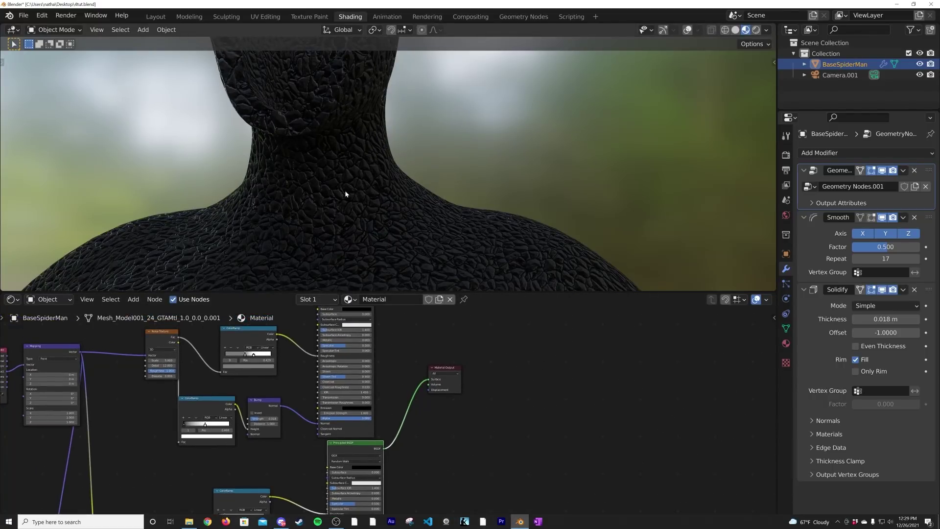
pyautogui.moveTo(346, 194); pyautogui.dragTo(338, 215, button='middle')
pyautogui.scroll(-5, 353, 160)
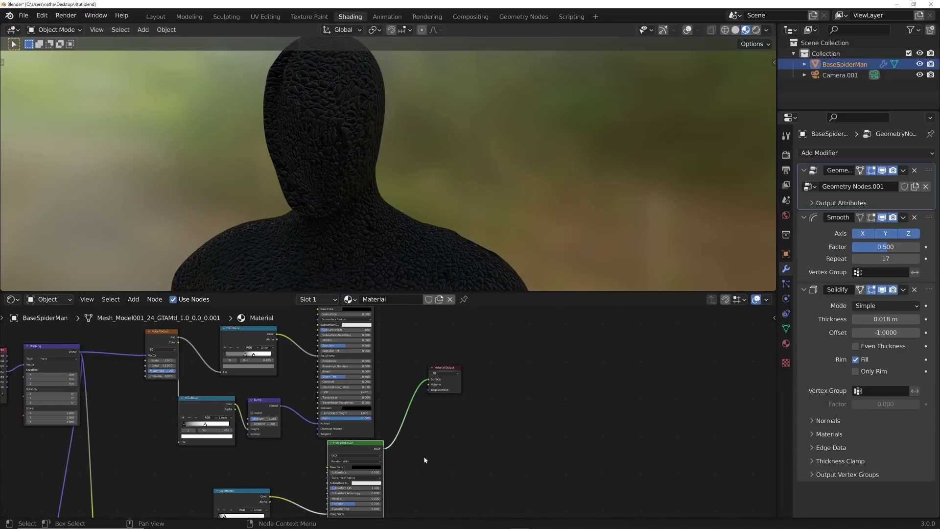
# Step: Insert a Mix Shader between the lower Principled BSDF and the Material Output
pyautogui.scroll(2, 417, 365)
pyautogui.moveTo(417, 365); pyautogui.dragTo(416, 429, button='middle')
pyautogui.scroll(-1, 409, 401)
pyautogui.hotkey('shift', 'a')
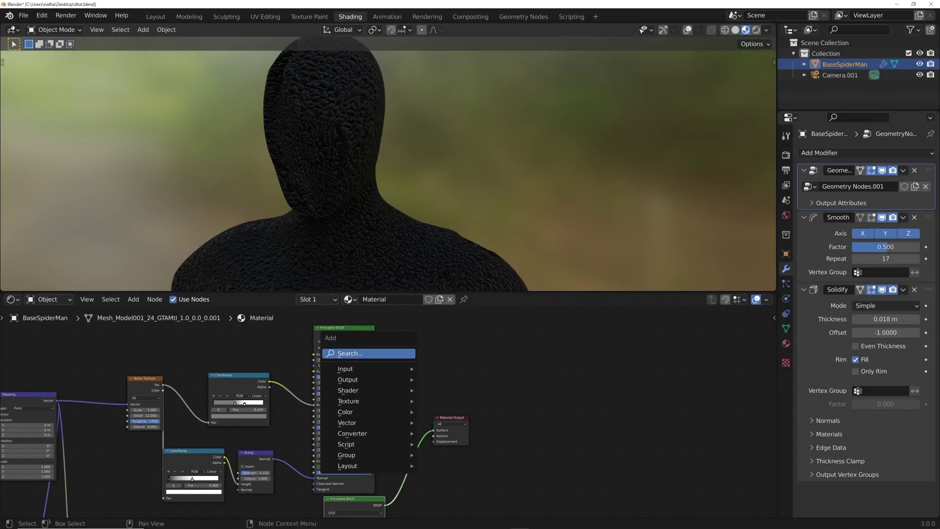
pyautogui.click(398, 355)
pyautogui.write('mix')
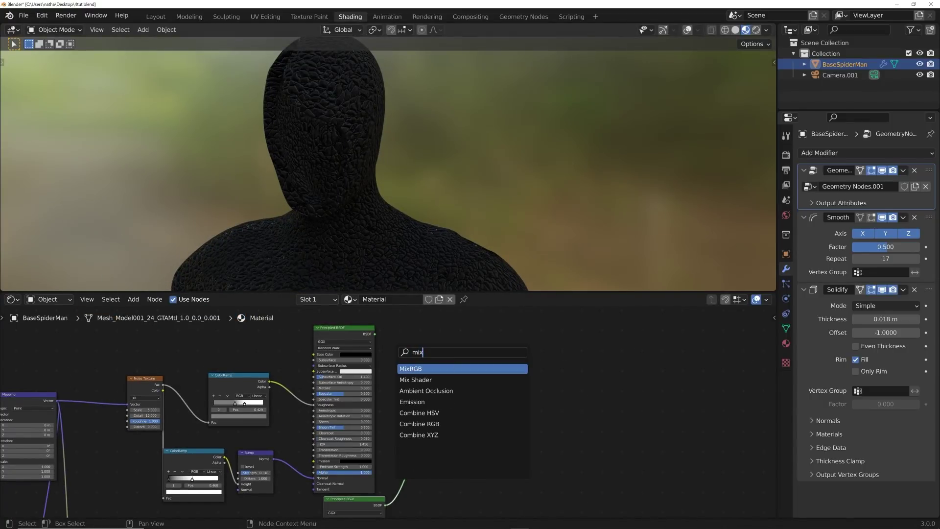
pyautogui.click(415, 380)
pyautogui.click(426, 425)
# Step: Connect the upper Principled BSDF to the Mix Shader's first Shader input
pyautogui.scroll(2, 379, 312)
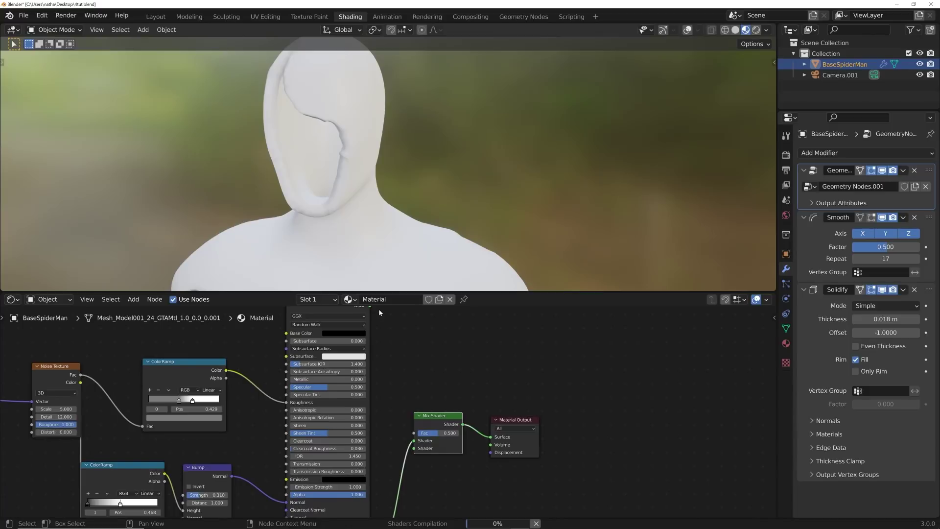
pyautogui.scroll(2, 379, 313)
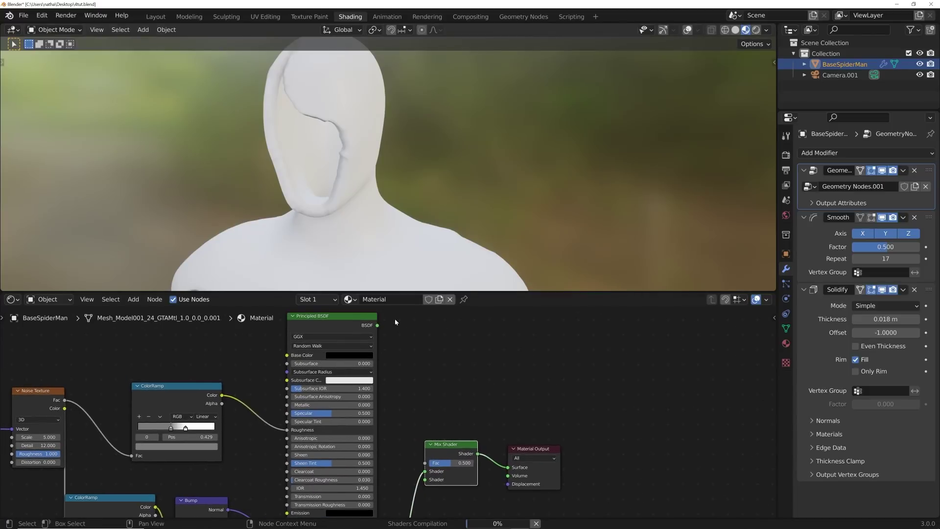
pyautogui.moveTo(377, 325); pyautogui.dragTo(430, 473)
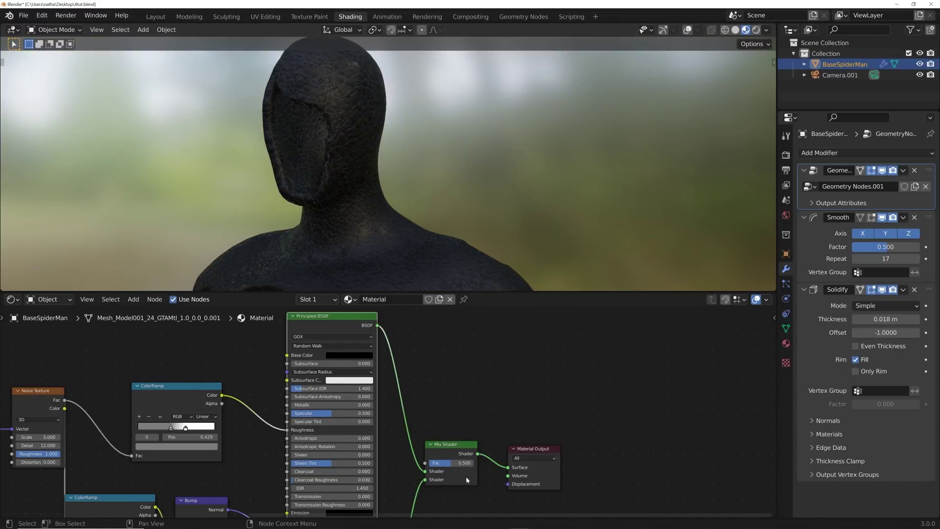
# Step: Review the whole node tree with both shader branches feeding the Mix Shader
pyautogui.scroll(-2, 359, 322)
pyautogui.scroll(-1, 387, 413)
pyautogui.moveTo(387, 413); pyautogui.dragTo(395, 394, button='middle')
pyautogui.scroll(-2, 458, 391)
pyautogui.scroll(-1, 395, 394)
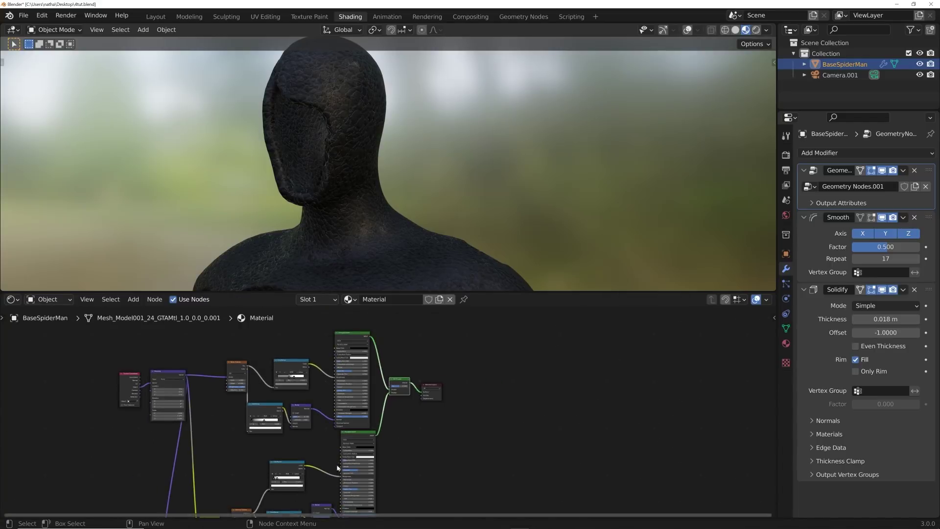
pyautogui.scroll(-3, 373, 447)
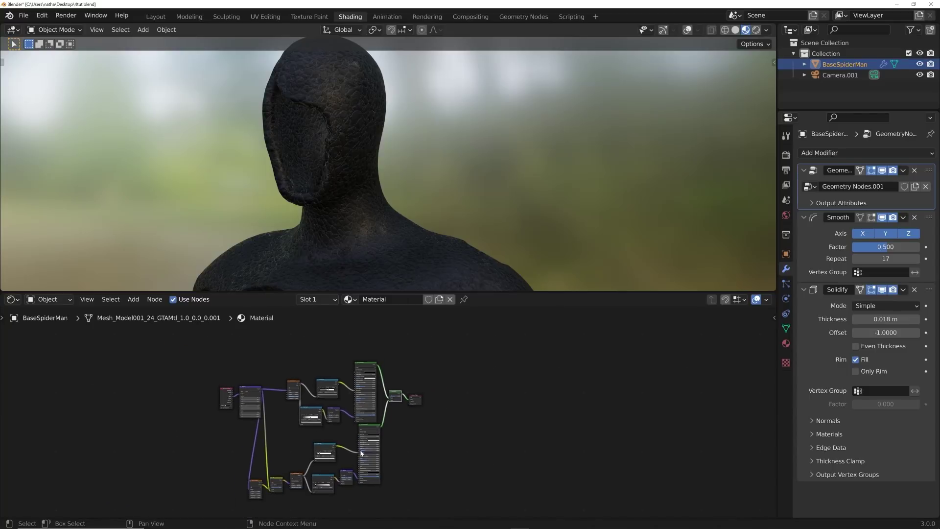
pyautogui.scroll(1, 373, 448)
pyautogui.scroll(8, 388, 414)
# Step: Move the Mix Shader up beside the top of the upper Principled BSDF
pyautogui.moveTo(392, 396); pyautogui.dragTo(391, 479, button='middle')
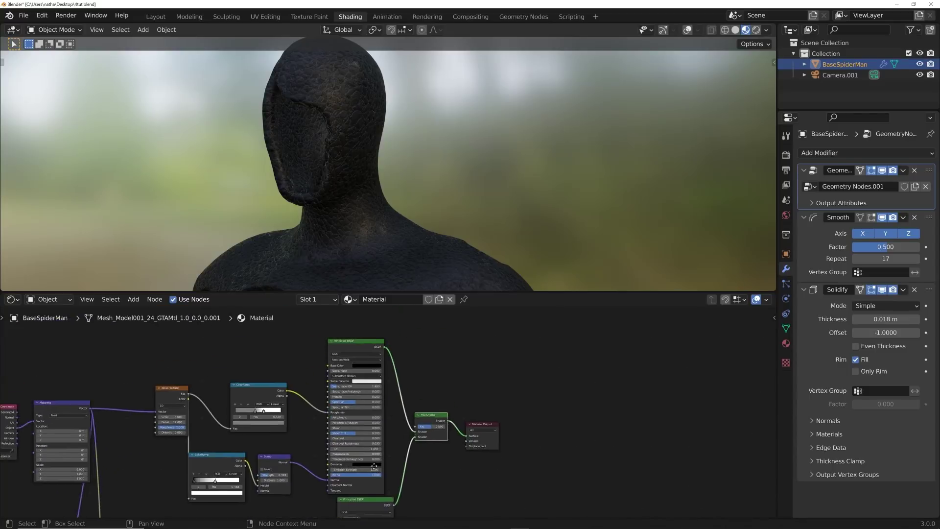
pyautogui.scroll(3, 429, 399)
pyautogui.moveTo(430, 399); pyautogui.dragTo(427, 446, button='middle')
pyautogui.moveTo(424, 466); pyautogui.dragTo(420, 329)
pyautogui.scroll(2, 291, 424)
pyautogui.scroll(-8, 303, 407)
# Step: Add a ColorRamp above the upper Principled BSDF, in front of the Mix Shader
pyautogui.moveTo(291, 423); pyautogui.dragTo(354, 399, button='middle')
pyautogui.scroll(5, 354, 399)
pyautogui.hotkey('shift', 'a')
pyautogui.write('col')
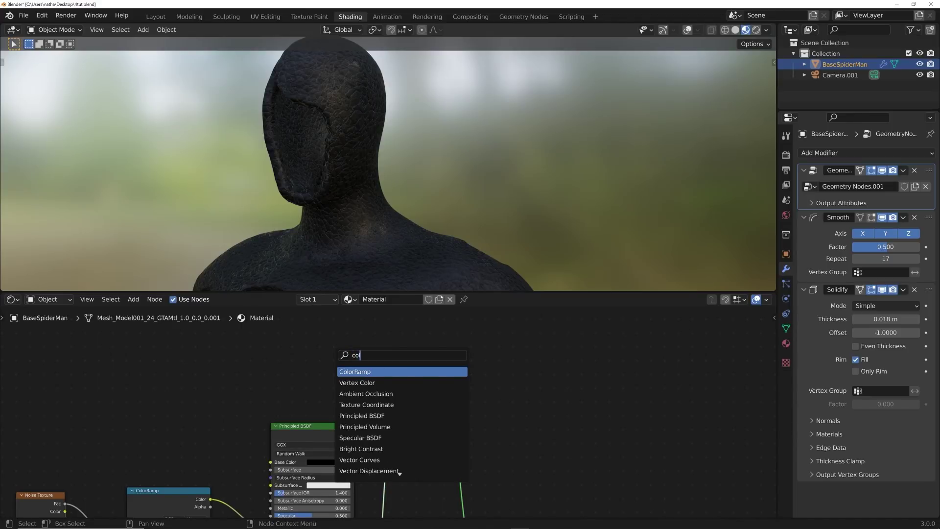
pyautogui.press('Return')
pyautogui.click(233, 363)
# Step: Add a Noise Texture in front of the ColorRamp above the upper Principled BSDF
pyautogui.hotkey('shift', 'a')
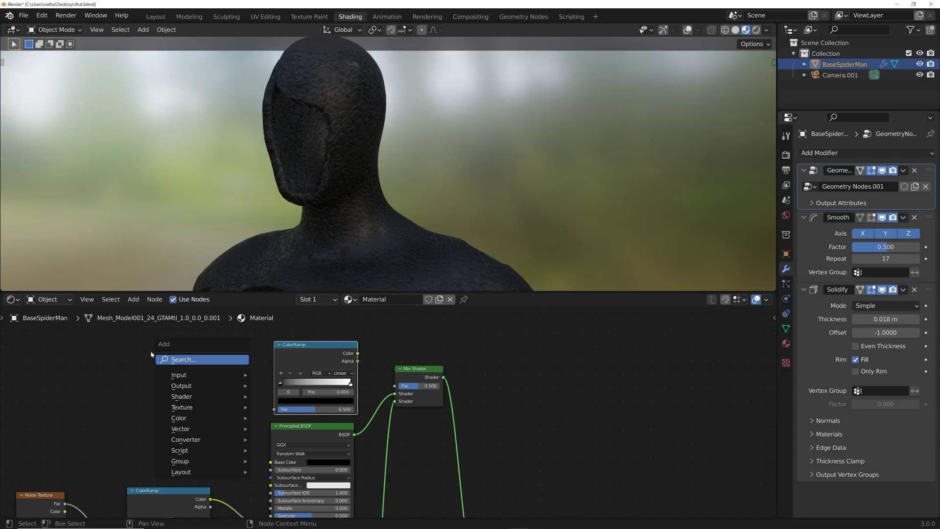
pyautogui.click(159, 360)
pyautogui.write('noi')
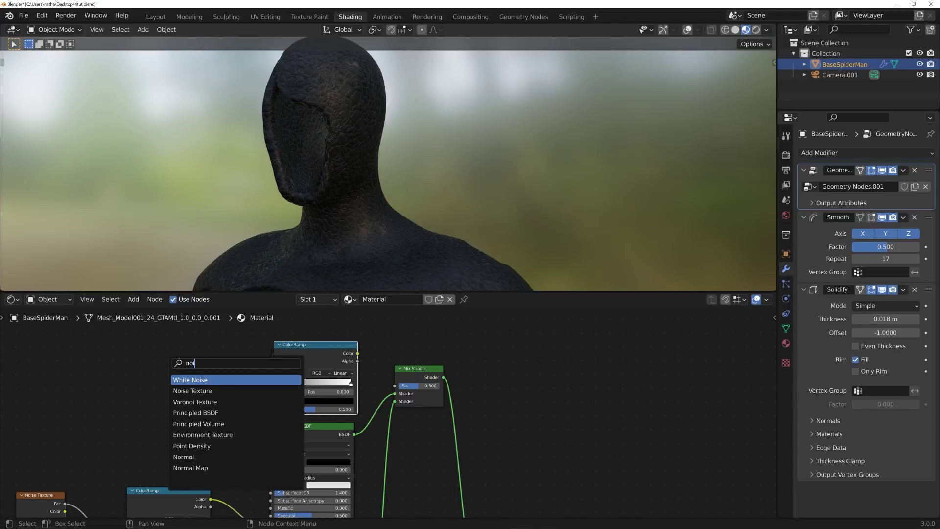
pyautogui.press('Down')
pyautogui.press('Return')
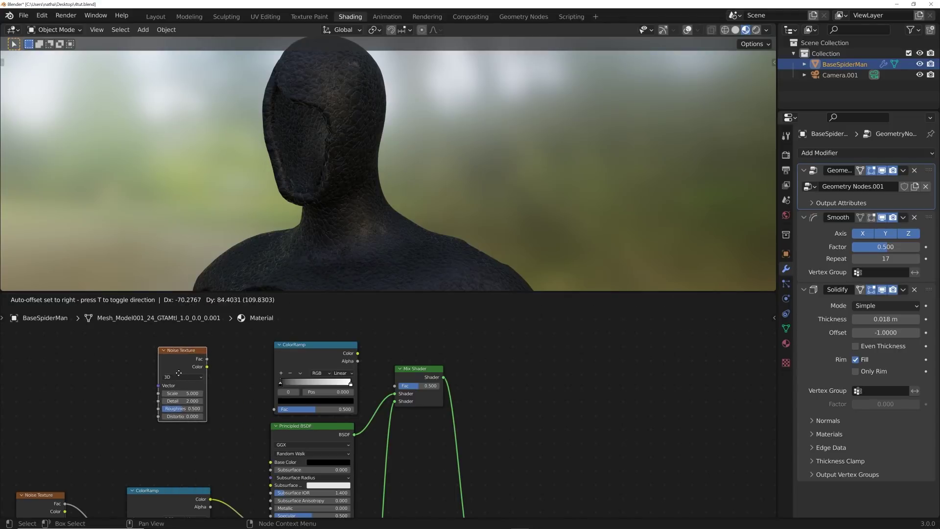
pyautogui.click(171, 373)
# Step: Feed the Mapping Vector through the new Noise Texture and its ColorRamp into the Mix Shader's Fac
pyautogui.moveTo(124, 395); pyautogui.dragTo(241, 369, button='middle')
pyautogui.scroll(-3, 241, 369)
pyautogui.moveTo(111, 480); pyautogui.dragTo(390, 418)
pyautogui.scroll(2, 332, 376)
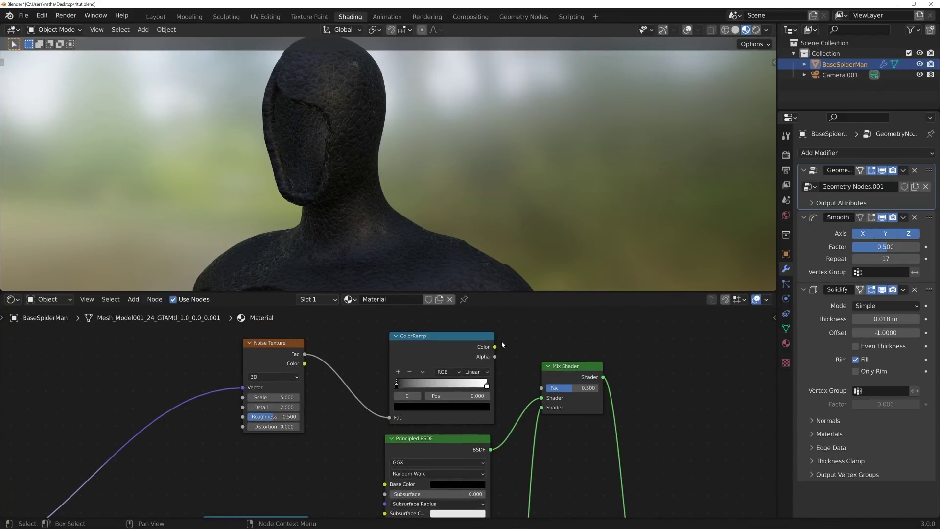
pyautogui.moveTo(495, 347); pyautogui.dragTo(541, 386)
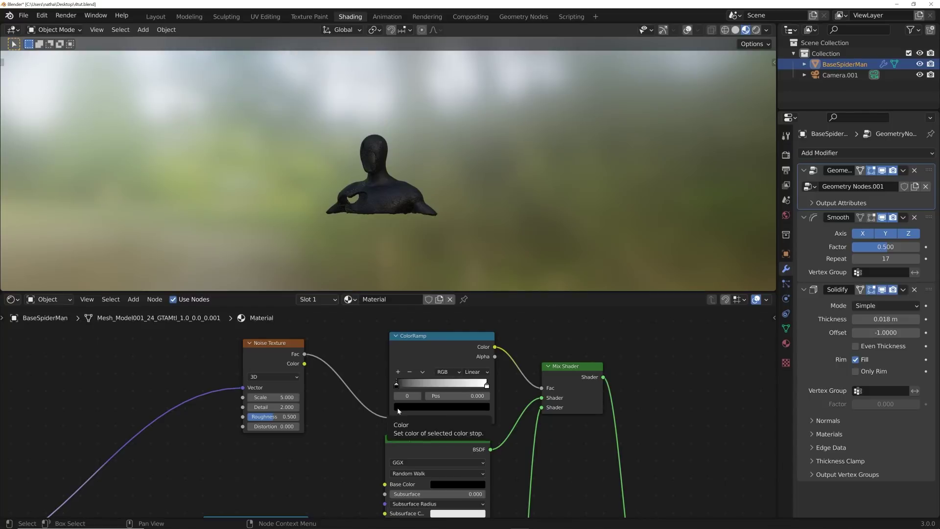
pyautogui.scroll(6, 409, 189)
pyautogui.moveTo(408, 196); pyautogui.dragTo(428, 212, button='middle')
pyautogui.scroll(-14, 389, 410)
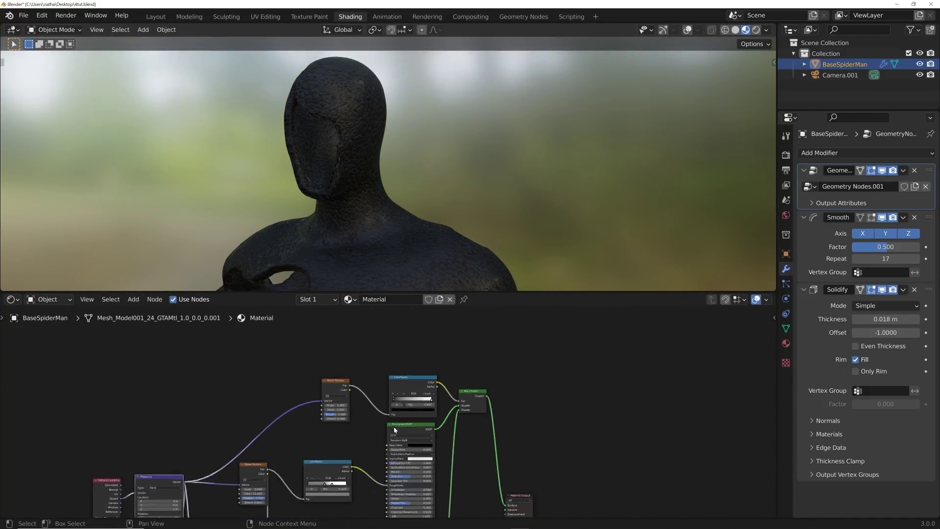
# Step: Move the lower Principled BSDF slightly down and select it together with its Voronoi branch nodes
pyautogui.moveTo(371, 472); pyautogui.dragTo(383, 372, button='middle')
pyautogui.scroll(-3, 384, 416)
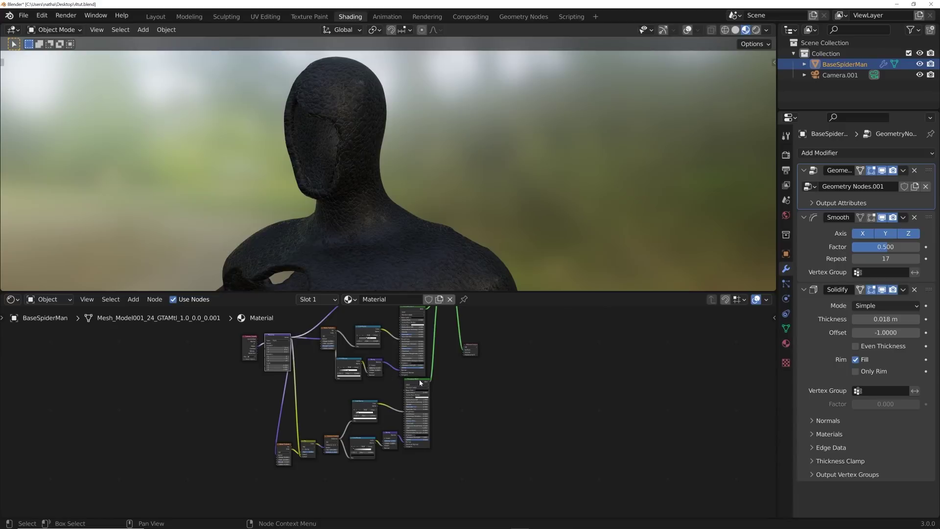
pyautogui.moveTo(420, 383); pyautogui.dragTo(420, 396)
pyautogui.moveTo(249, 410)
pyautogui.mouseDown()
pyautogui.moveTo(470, 478)
pyautogui.moveTo(462, 469)
pyautogui.mouseUp()
pyautogui.scroll(2, 462, 469)
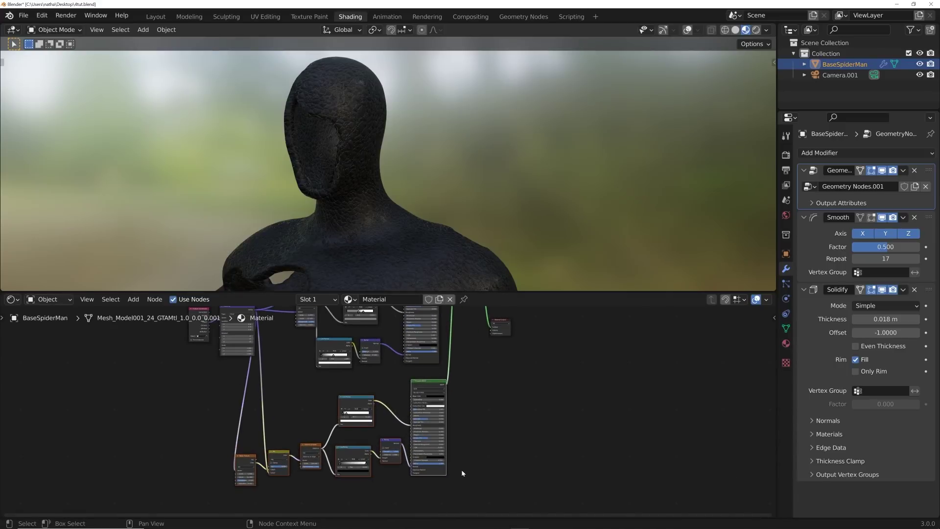
pyautogui.scroll(3, 369, 161)
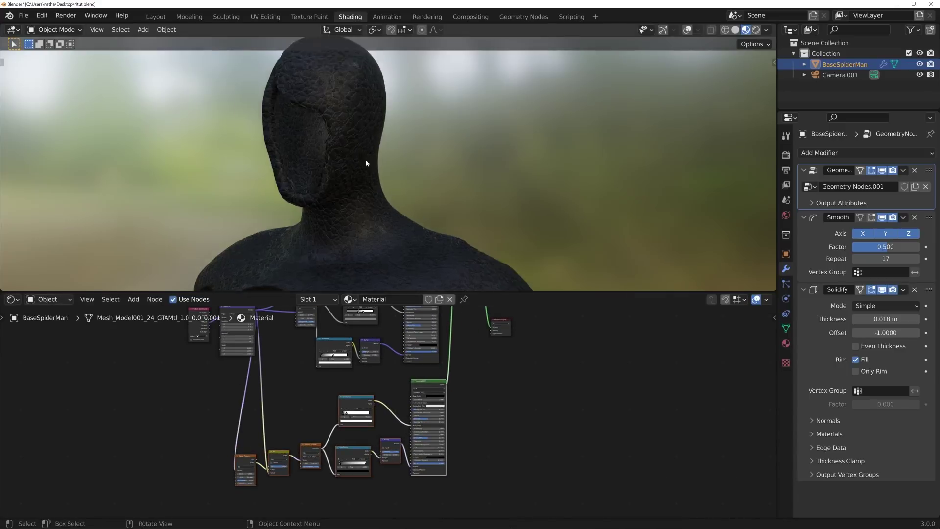
# Step: Examine the upper Principled BSDF branch with its noise-driven roughness and bump nodes
pyautogui.moveTo(436, 326); pyautogui.dragTo(428, 403, button='middle')
pyautogui.scroll(3, 401, 400)
pyautogui.moveTo(111, 431); pyautogui.dragTo(413, 485)
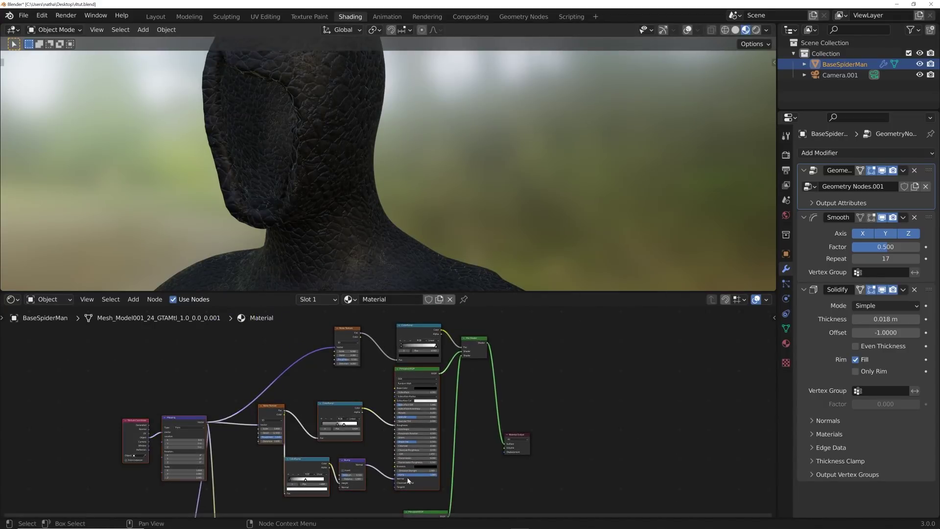
pyautogui.scroll(6, 389, 412)
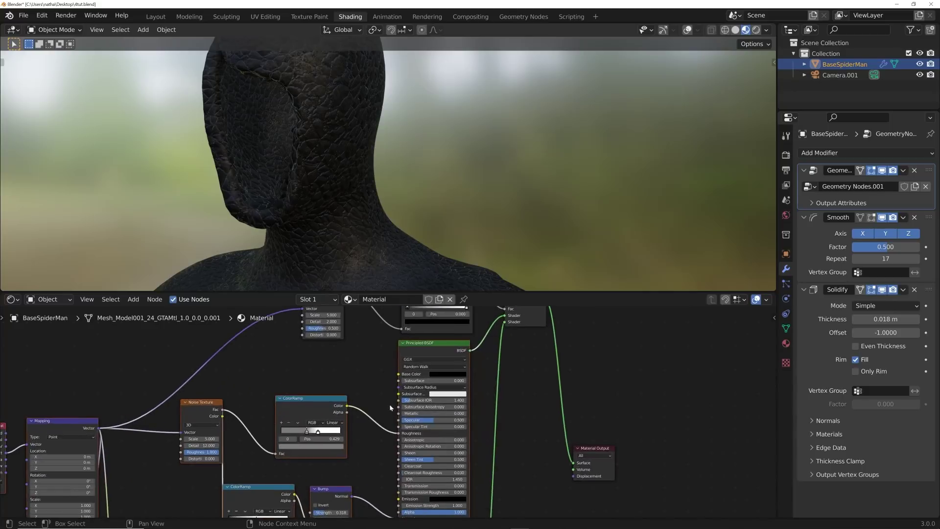
# Step: Switch the mask ColorRamp before the Mix Shader to Constant interpolation and move its white stop to about 0.536
pyautogui.moveTo(389, 406); pyautogui.dragTo(310, 431, button='middle')
pyautogui.moveTo(476, 343); pyautogui.dragTo(477, 350)
pyautogui.scroll(3, 433, 365)
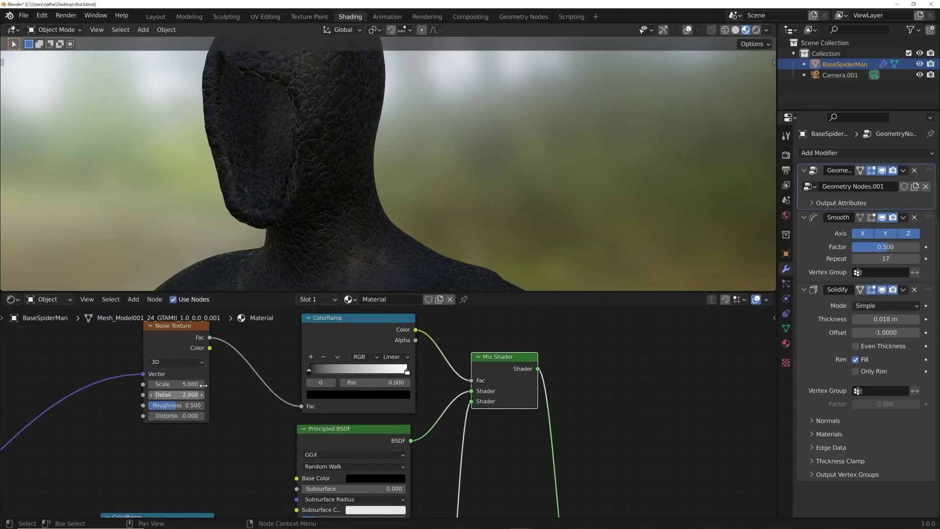
pyautogui.moveTo(310, 371); pyautogui.dragTo(355, 371)
pyautogui.click(395, 357)
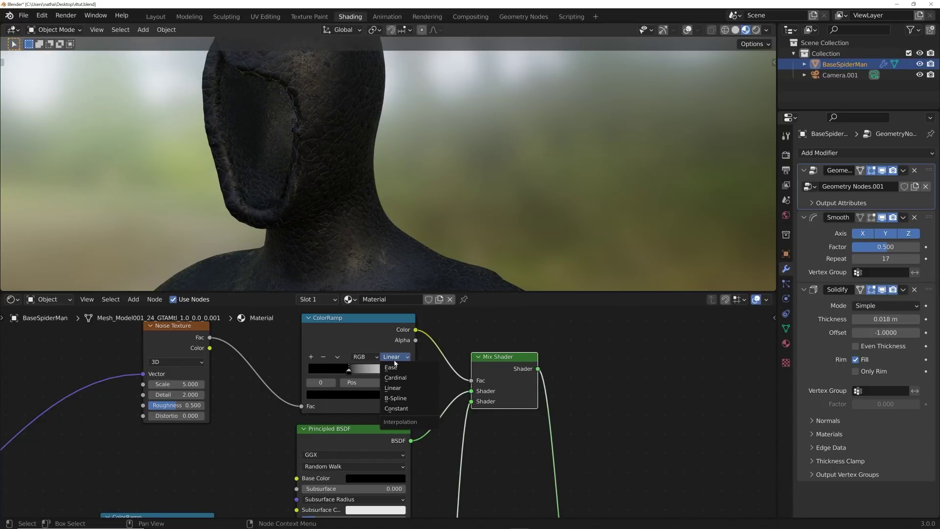
pyautogui.click(406, 407)
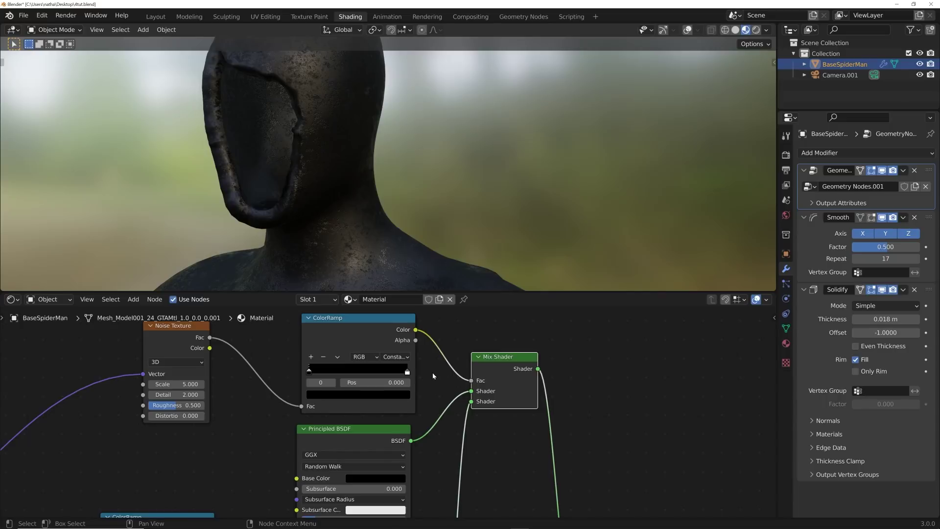
pyautogui.moveTo(408, 372); pyautogui.dragTo(356, 375)
pyautogui.scroll(-5, 343, 251)
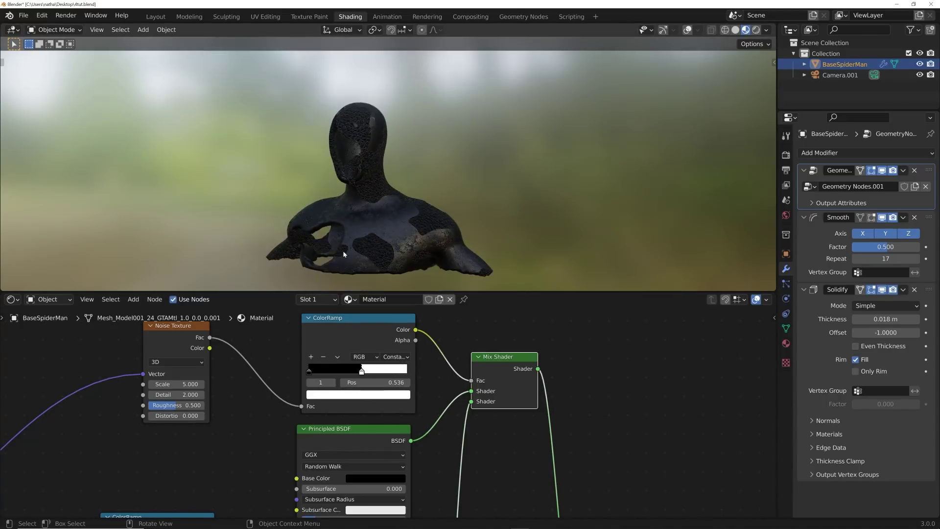
pyautogui.scroll(5, 406, 240)
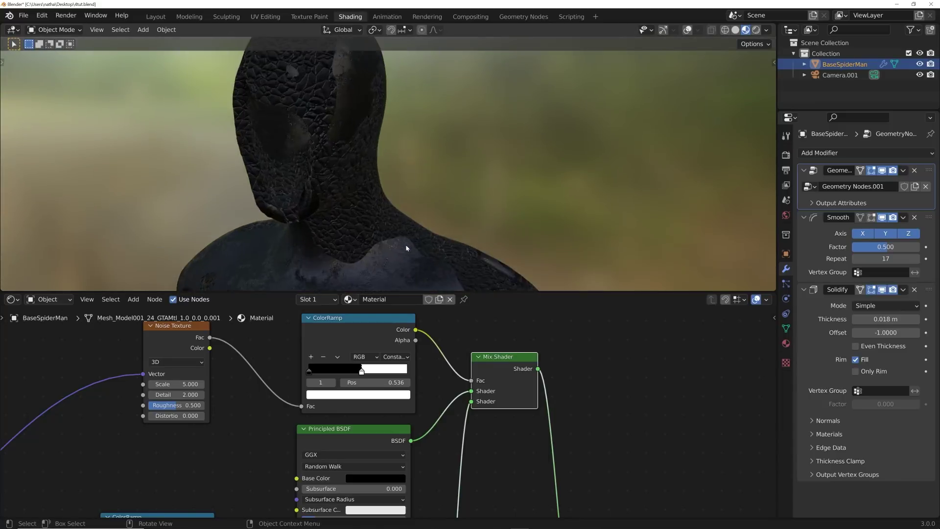
# Step: Set the mask Noise Texture to Detail 12 and Roughness about 0.654, and move its ColorRamp's white stop to 0.357
pyautogui.click(176, 395)
pyautogui.write('12')
pyautogui.press('Return')
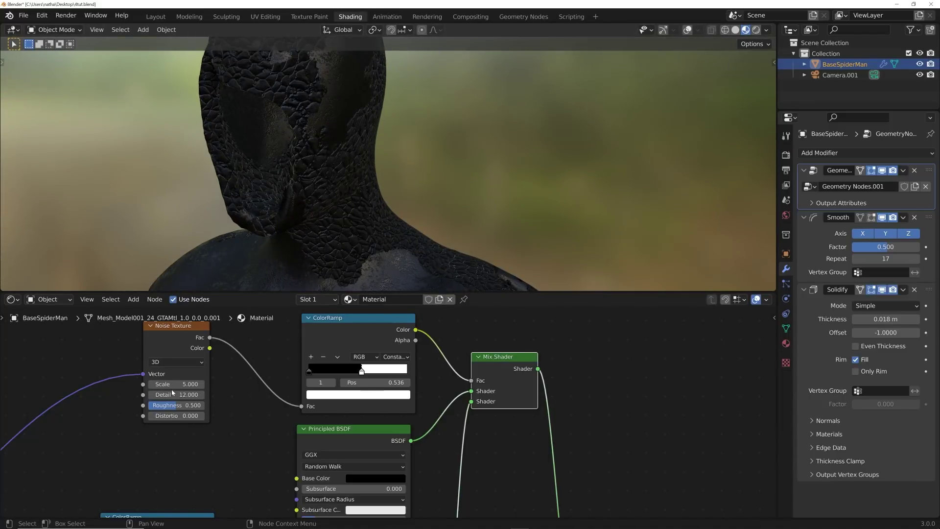
pyautogui.moveTo(172, 405); pyautogui.dragTo(188, 405)
pyautogui.scroll(-2, 340, 212)
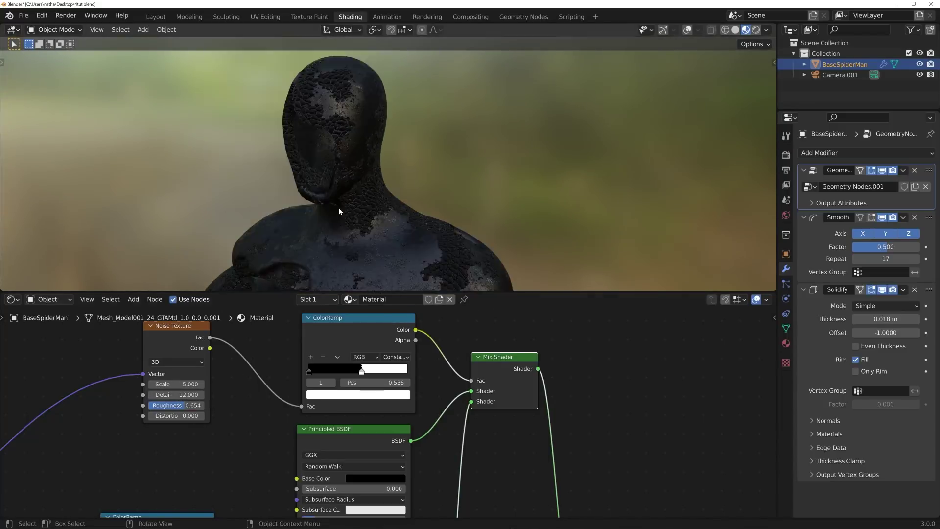
pyautogui.moveTo(361, 371); pyautogui.dragTo(344, 372)
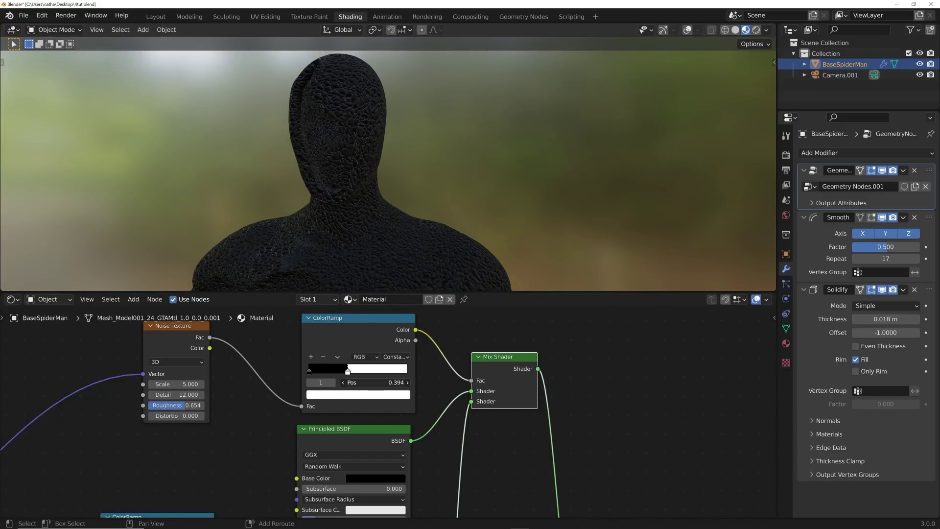
pyautogui.moveTo(348, 371)
pyautogui.mouseDown()
pyautogui.moveTo(371, 371)
pyautogui.moveTo(344, 372)
pyautogui.mouseUp()
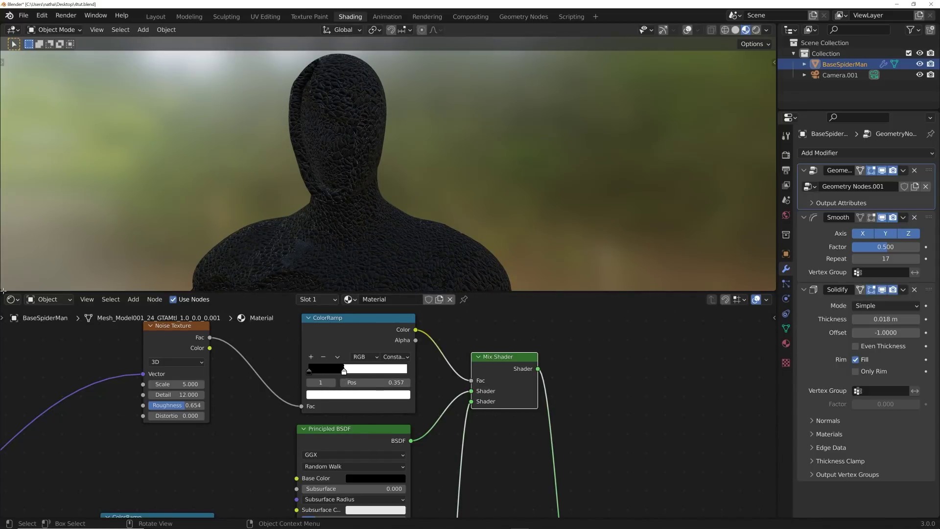
# Step: Split a new area off the lower part of the 3D viewport and make it a Timeline
pyautogui.moveTo(3, 290); pyautogui.dragTo(7, 238)
pyautogui.click(14, 246)
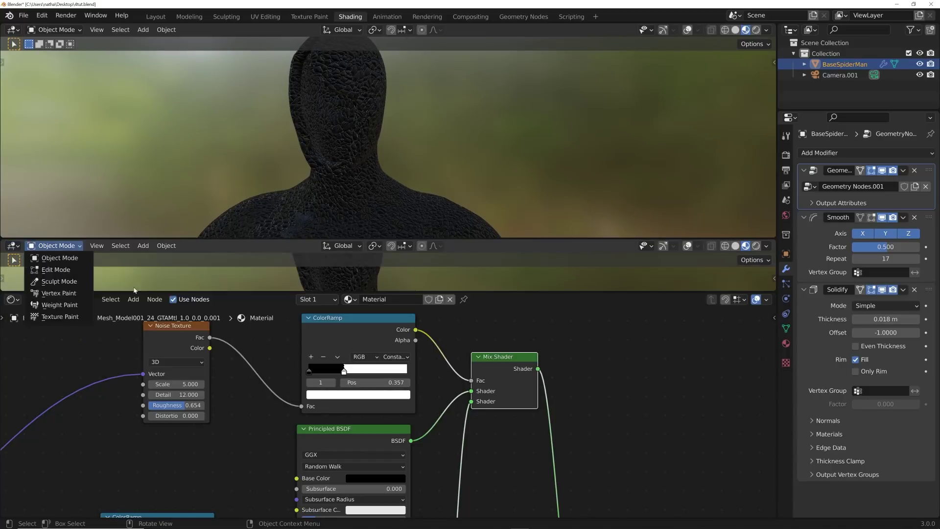
pyautogui.click(13, 247)
pyautogui.moveTo(8, 246)
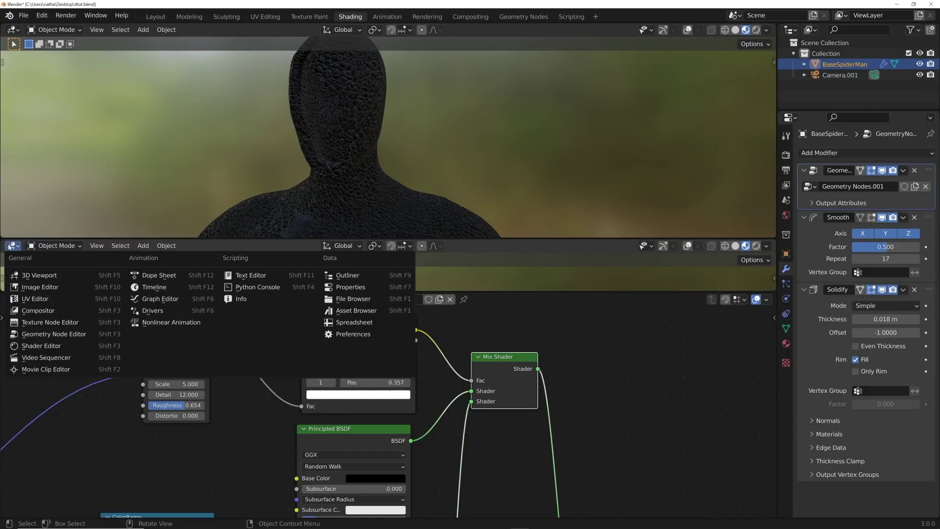
pyautogui.click(155, 287)
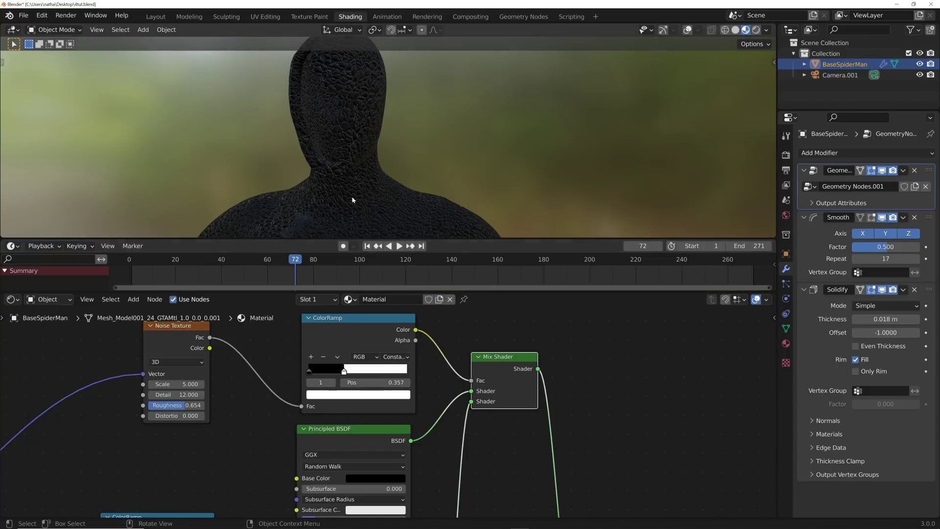
# Step: Play the animation from the first frame and stop at frame 126
pyautogui.click(367, 245)
pyautogui.press('space')
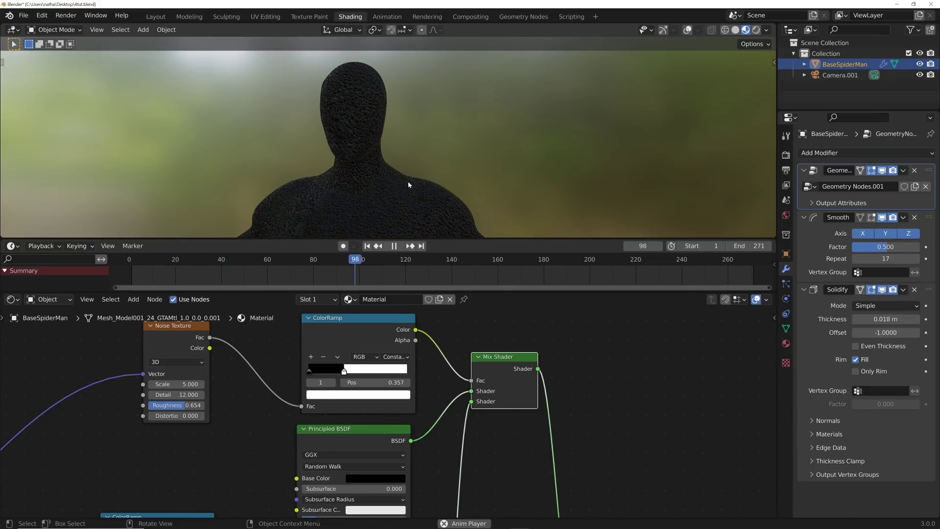
pyautogui.press('space')
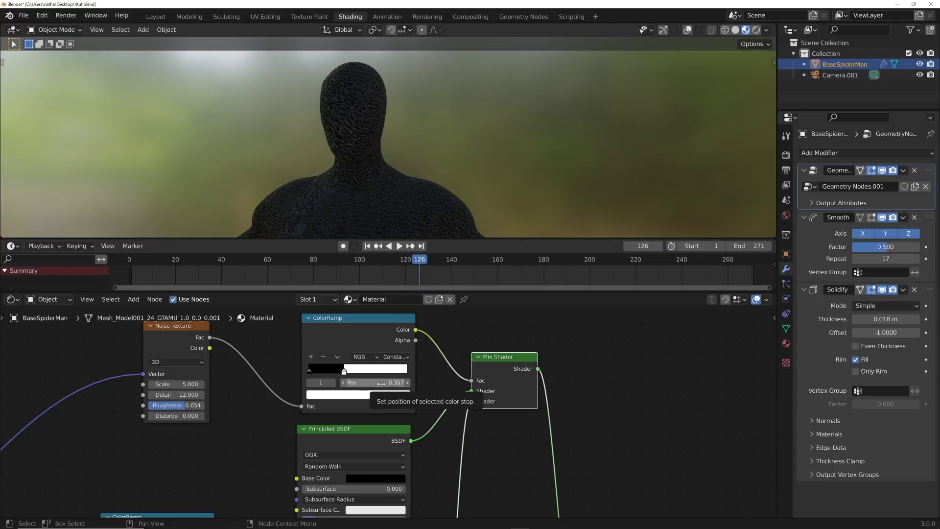
# Step: Try keyframing the mask ColorRamp's white stop at 0.357 on frame 126 and at 0.761 on frame 200
pyautogui.press('i')
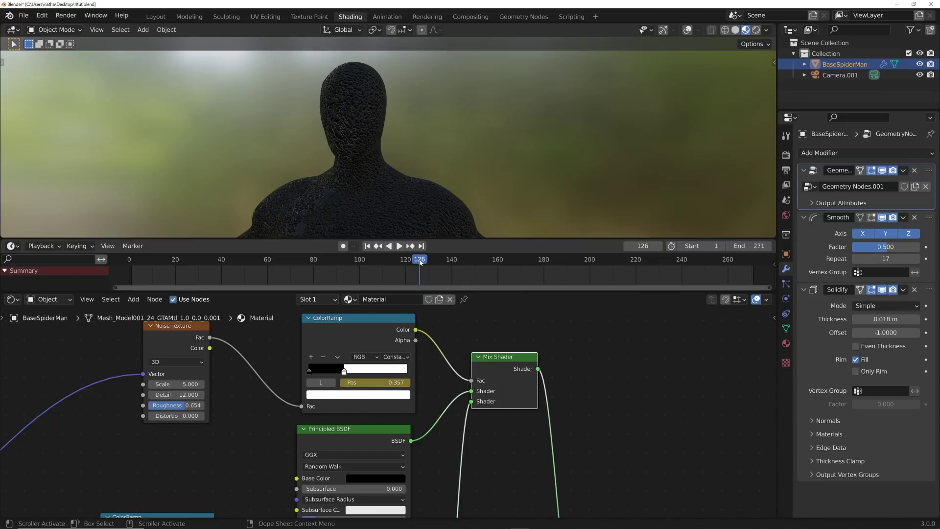
pyautogui.moveTo(420, 261); pyautogui.dragTo(576, 277)
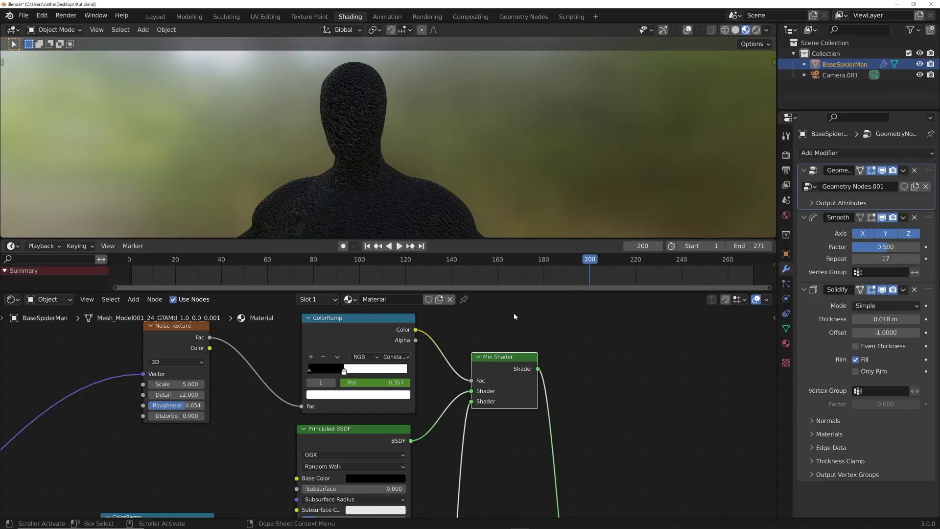
pyautogui.moveTo(361, 384); pyautogui.dragTo(405, 383)
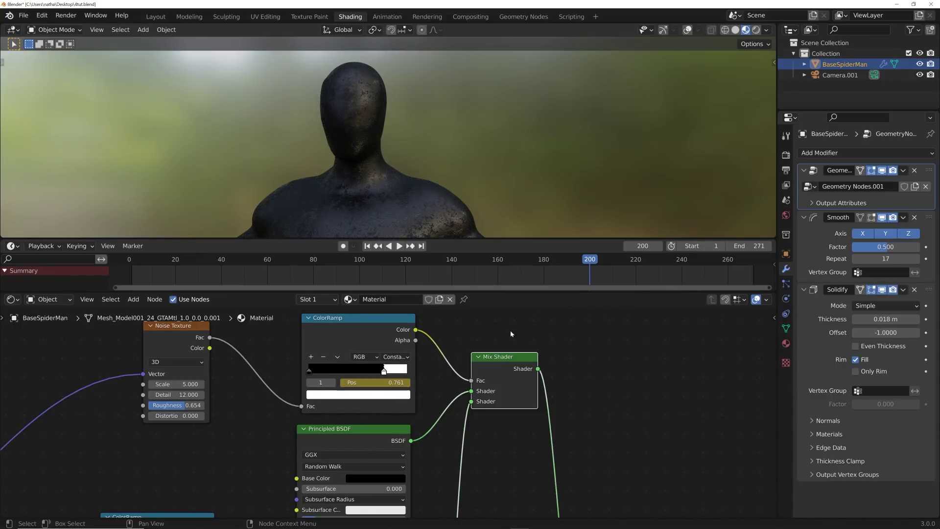
pyautogui.moveTo(580, 272); pyautogui.dragTo(380, 275)
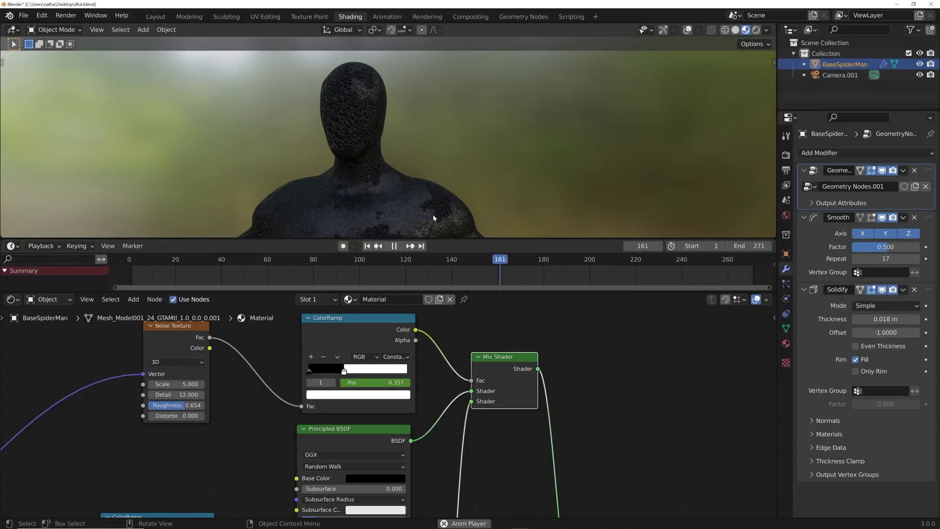
pyautogui.press('space')
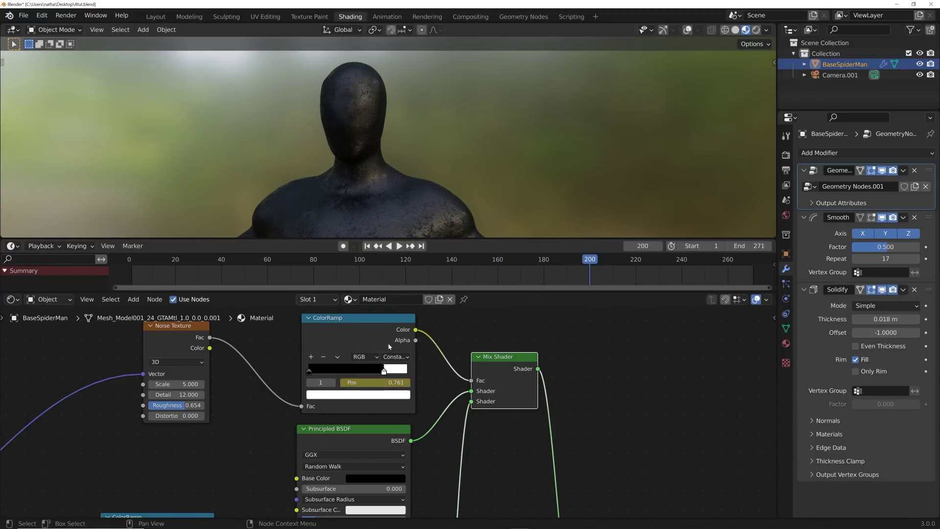
pyautogui.press('Up')
pyautogui.press('Down')
pyautogui.hotkey('shift', 'Left')
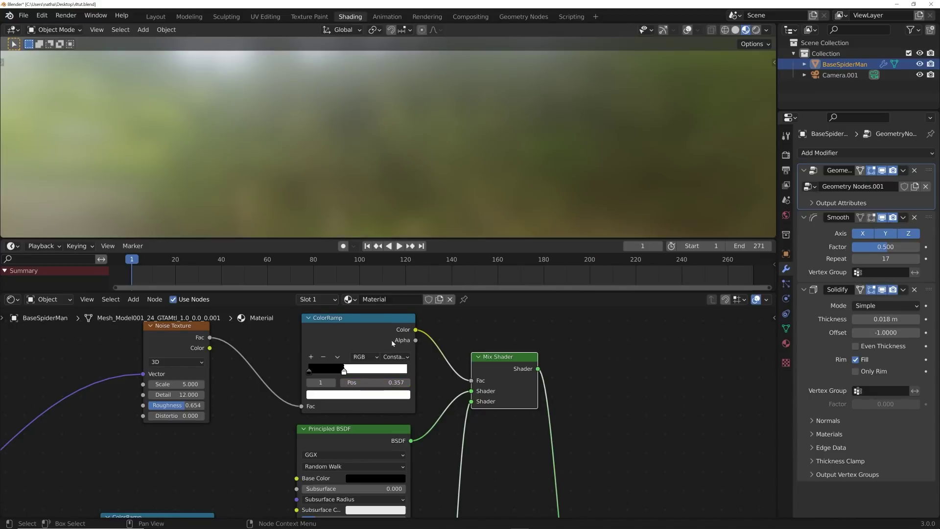
# Step: Keyframe the mask ColorRamp's white stop position at 0.357 on frame 122 and at 0.746 on frame 208
pyautogui.press('space')
pyautogui.click(315, 265)
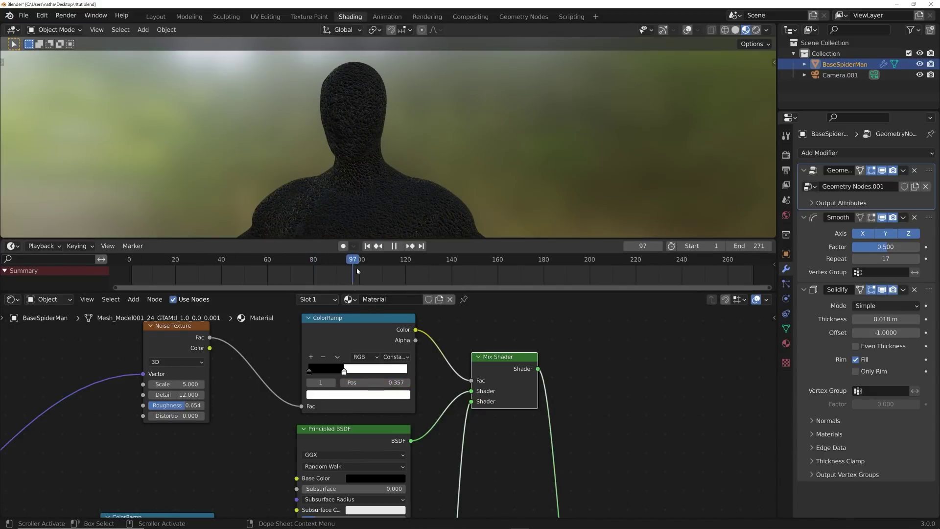
pyautogui.moveTo(380, 269); pyautogui.dragTo(399, 272)
pyautogui.press('space')
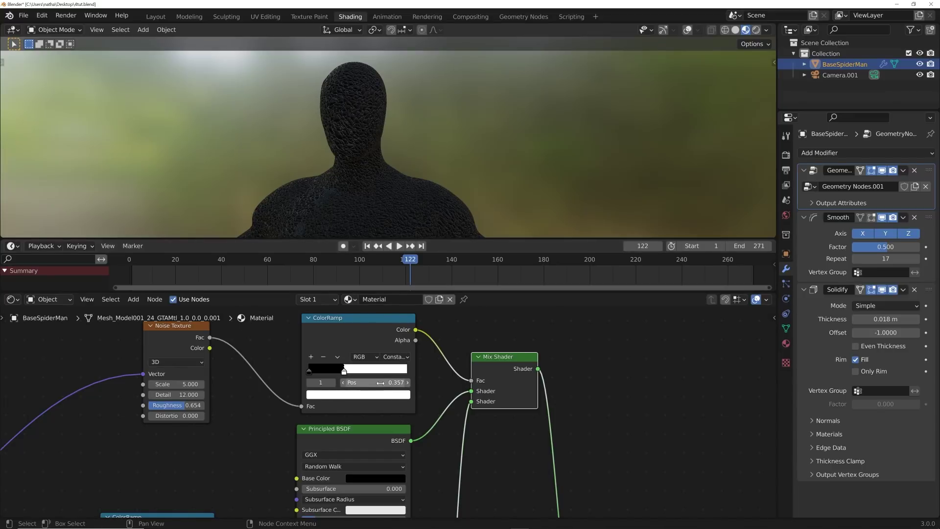
pyautogui.press('i')
pyautogui.moveTo(410, 265); pyautogui.dragTo(606, 263)
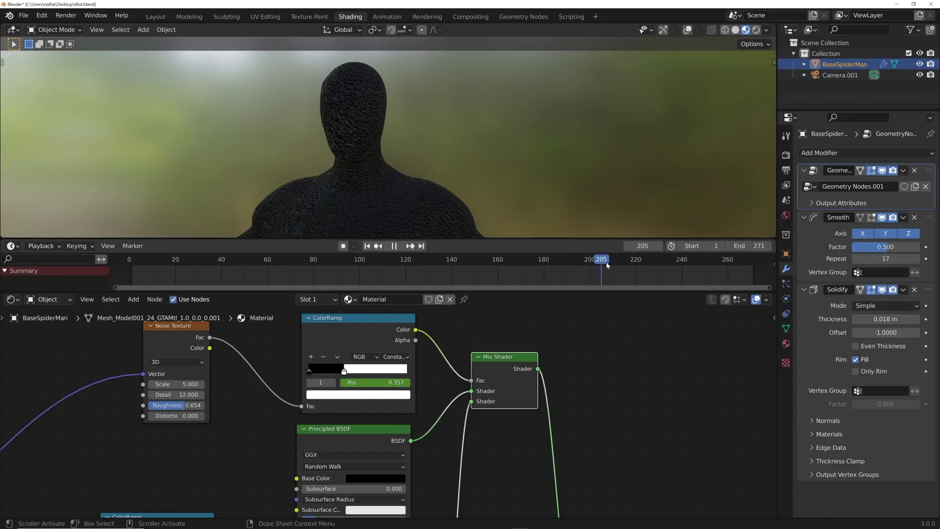
pyautogui.moveTo(381, 384); pyautogui.dragTo(464, 384)
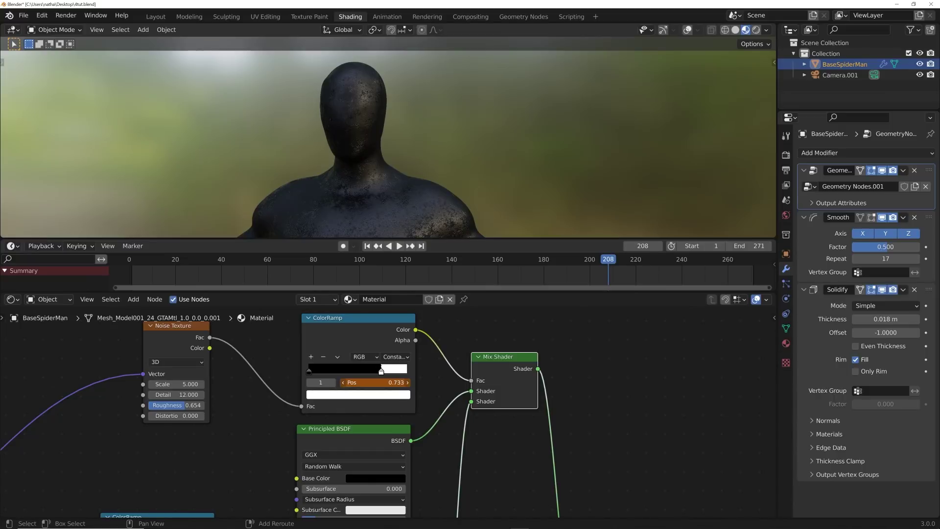
pyautogui.press('i')
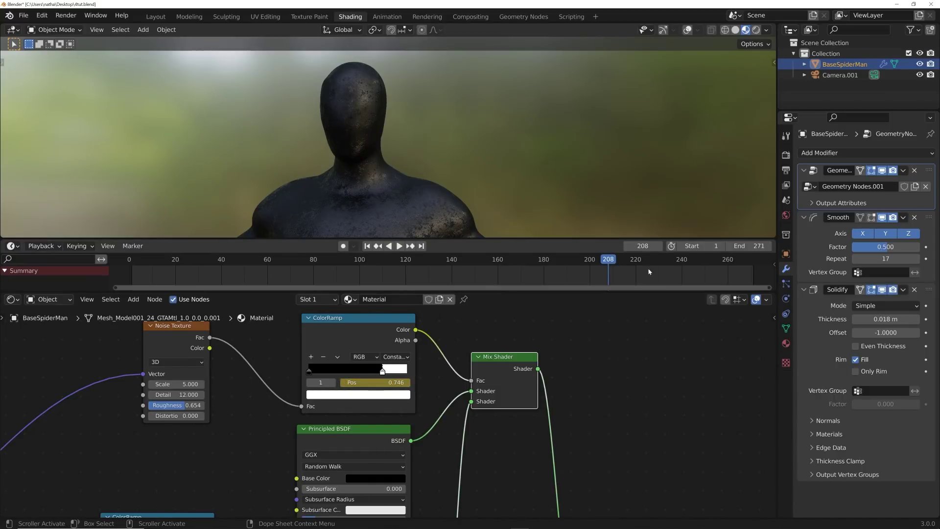
# Step: Preview the animated transition from the bumped to the glossy shader between the two white-stop keyframes
pyautogui.click(489, 264)
pyautogui.press('space')
pyautogui.moveTo(474, 268); pyautogui.dragTo(390, 265)
pyautogui.press('space')
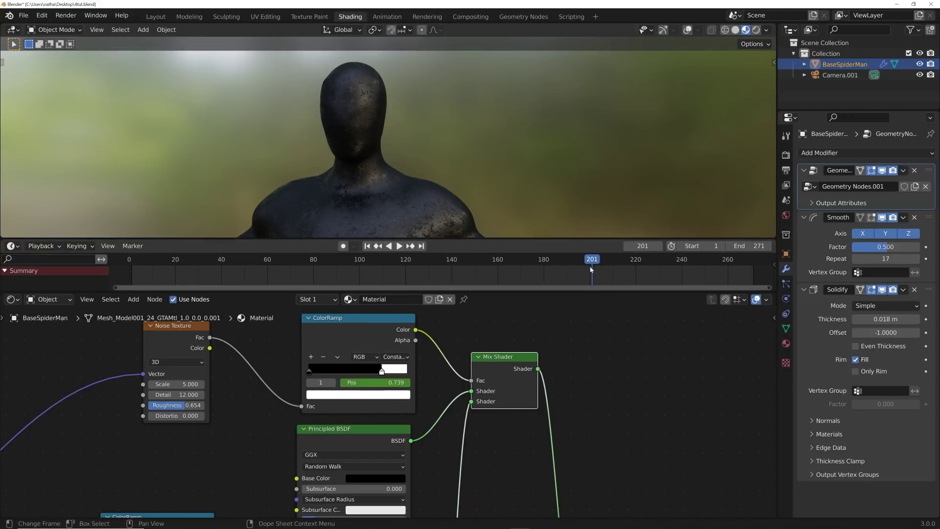
pyautogui.click(519, 265)
pyautogui.press('space')
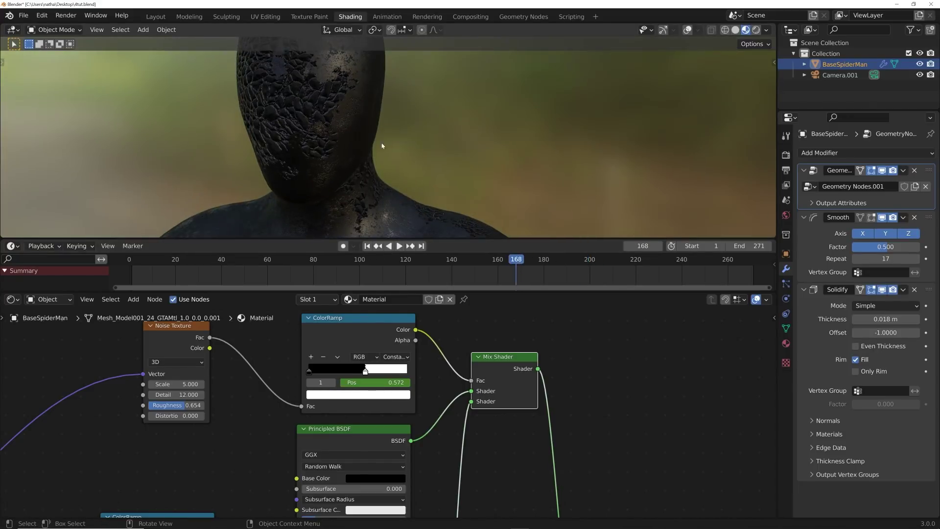
pyautogui.moveTo(520, 263)
pyautogui.mouseDown()
pyautogui.moveTo(479, 268)
pyautogui.moveTo(545, 272)
pyautogui.moveTo(509, 275)
pyautogui.mouseUp()
# Step: Play the full animation from frame 1 to check the bust forming and its material change
pyautogui.scroll(-3, 380, 407)
pyautogui.moveTo(382, 416); pyautogui.dragTo(404, 318, button='middle')
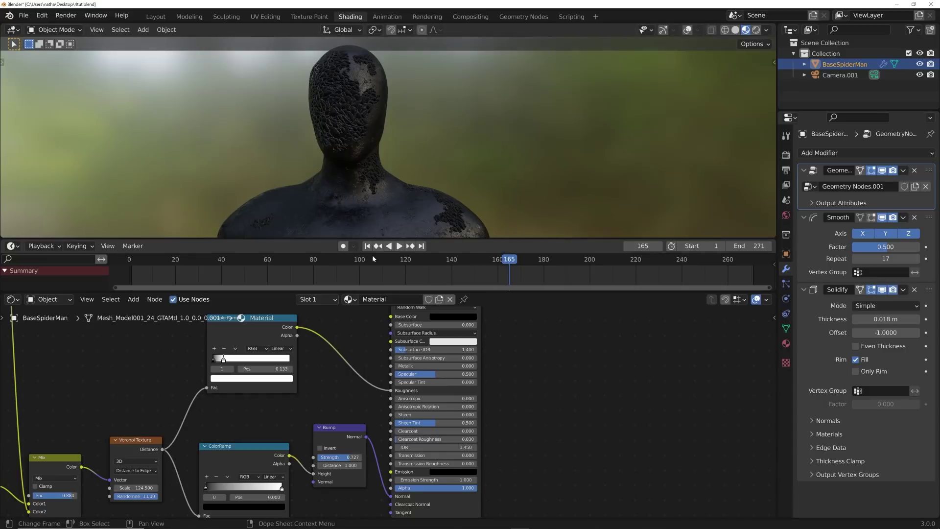
pyautogui.click(367, 246)
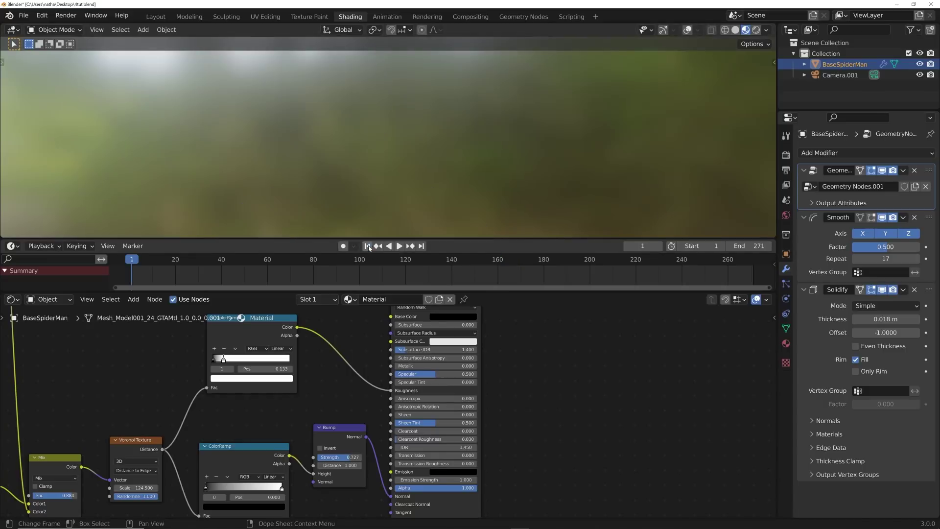
pyautogui.press('space')
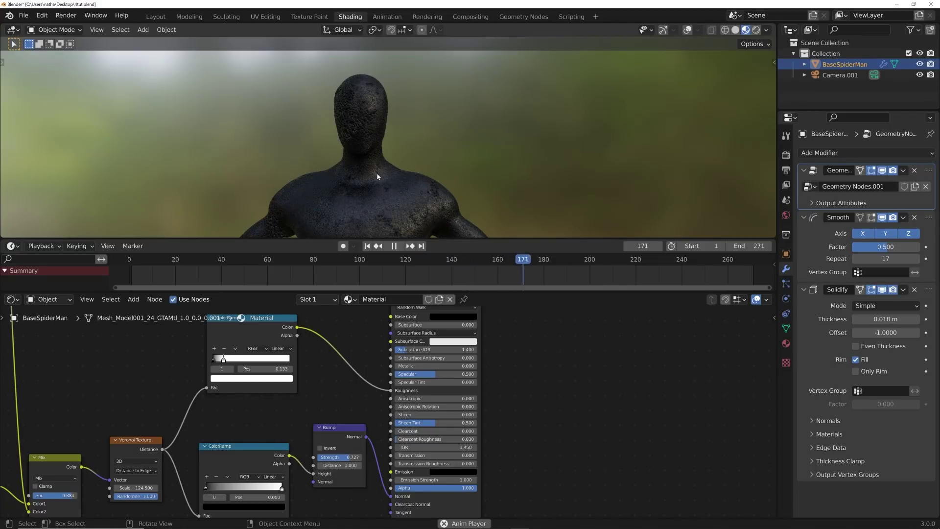
pyautogui.press('space')
# Step: Extend the scene's end frame to 327
pyautogui.scroll(-2, 734, 277)
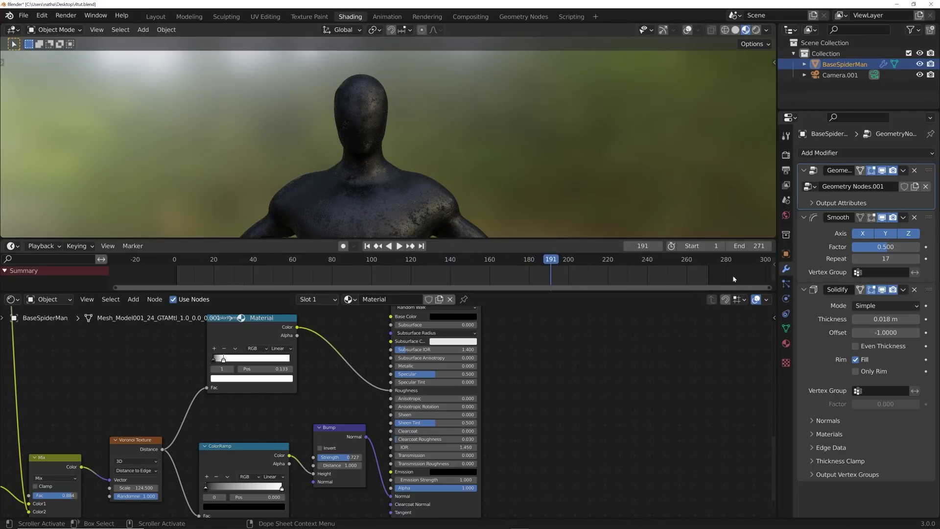
pyautogui.moveTo(748, 246); pyautogui.dragTo(775, 247)
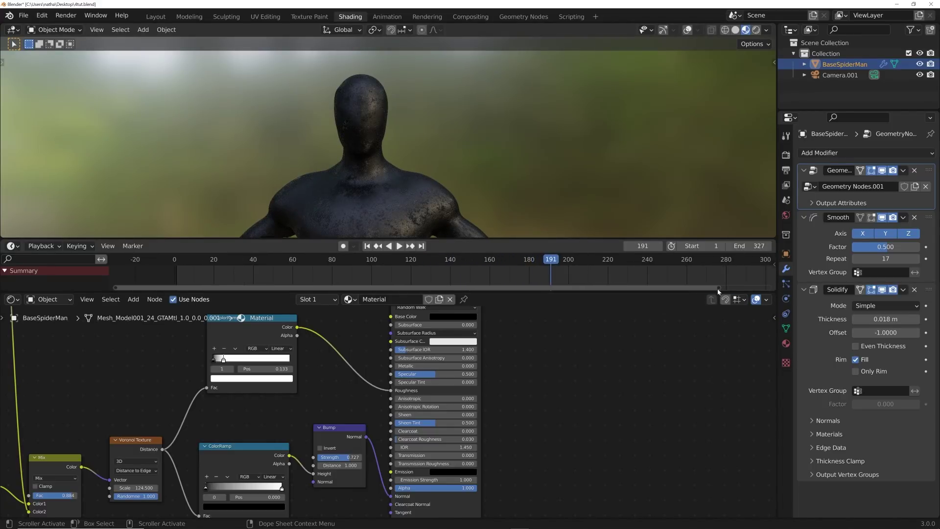
# Step: Extend the scene's end frame to 350
pyautogui.moveTo(720, 287); pyautogui.dragTo(793, 287)
pyautogui.moveTo(748, 246); pyautogui.dragTo(762, 246)
pyautogui.moveTo(632, 274); pyautogui.dragTo(543, 274, button='middle')
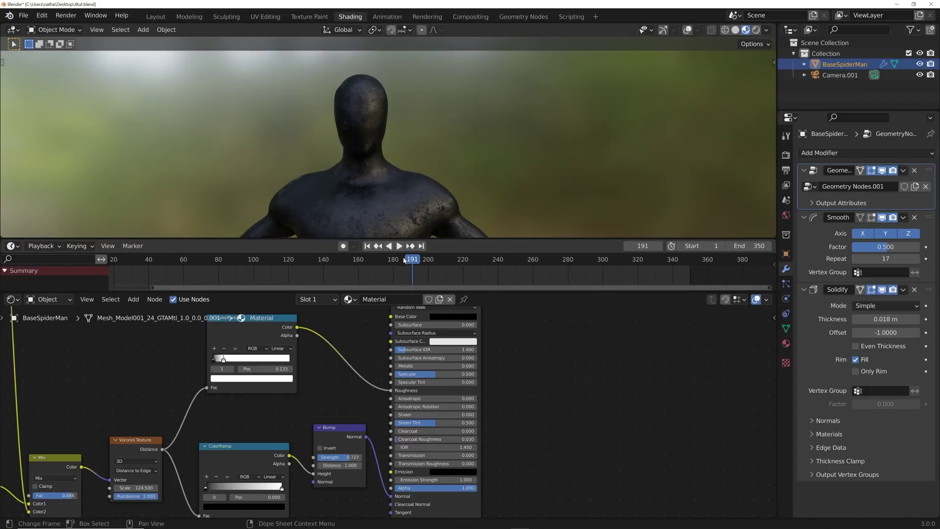
# Step: Play the animation from frame 1 through the bust's forming and its change to the glossy material
pyautogui.click(367, 246)
pyautogui.press('space')
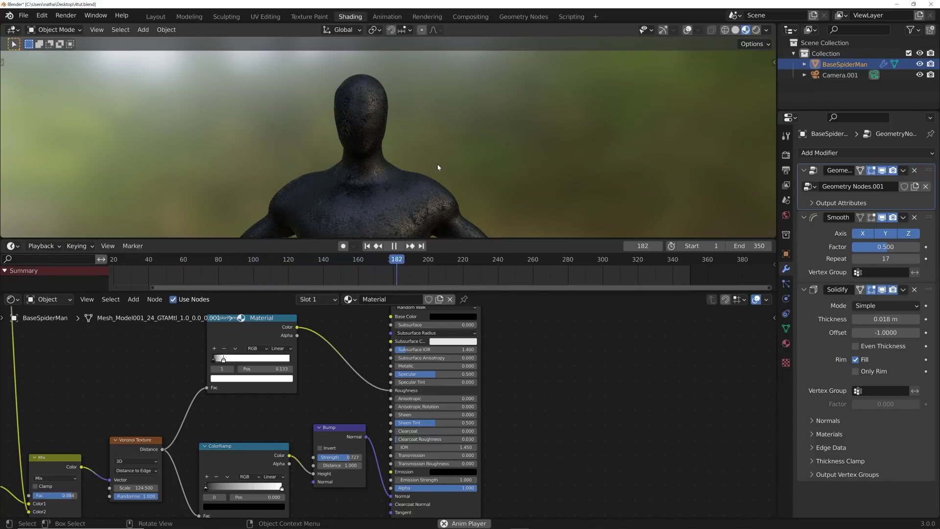
pyautogui.press('space')
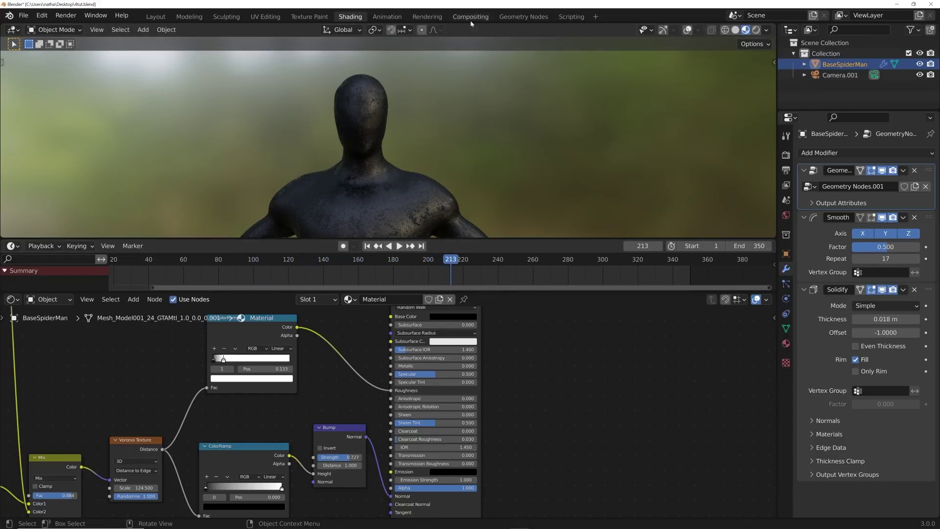
# Step: In the Geometry Nodes workspace, keyframe the ColorRamp's black stop position at 0.873 on frame 213
pyautogui.click(520, 16)
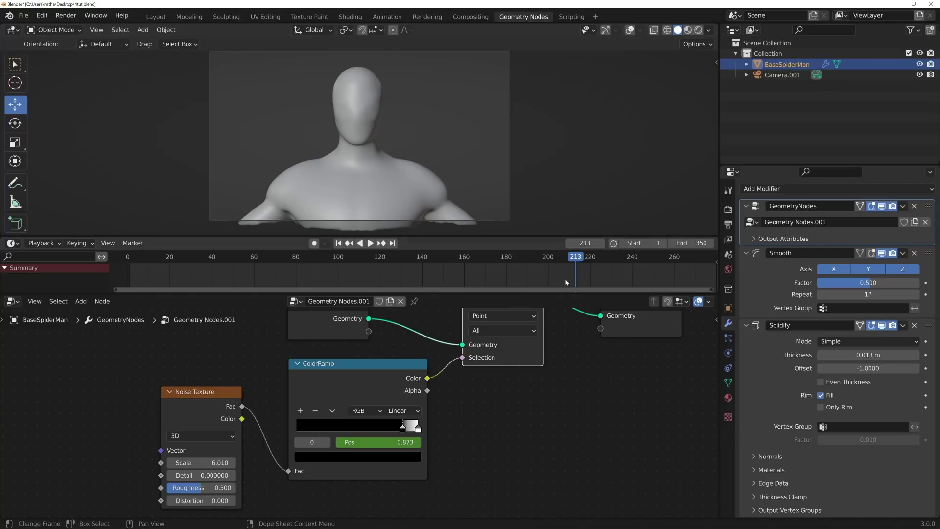
pyautogui.scroll(-4, 587, 265)
pyautogui.moveTo(588, 266); pyautogui.dragTo(510, 268, button='middle')
pyautogui.scroll(3, 507, 268)
pyautogui.moveTo(505, 268); pyautogui.dragTo(416, 263, button='middle')
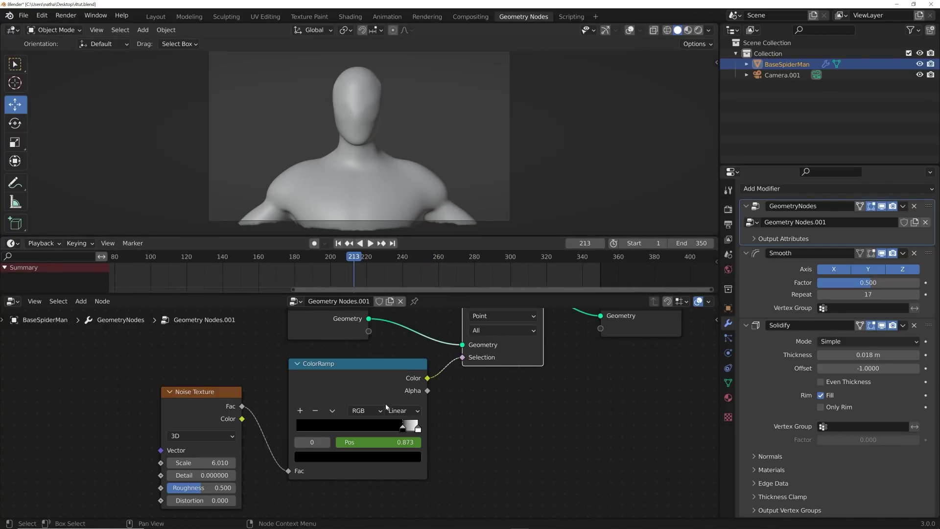
pyautogui.rightClick(370, 442)
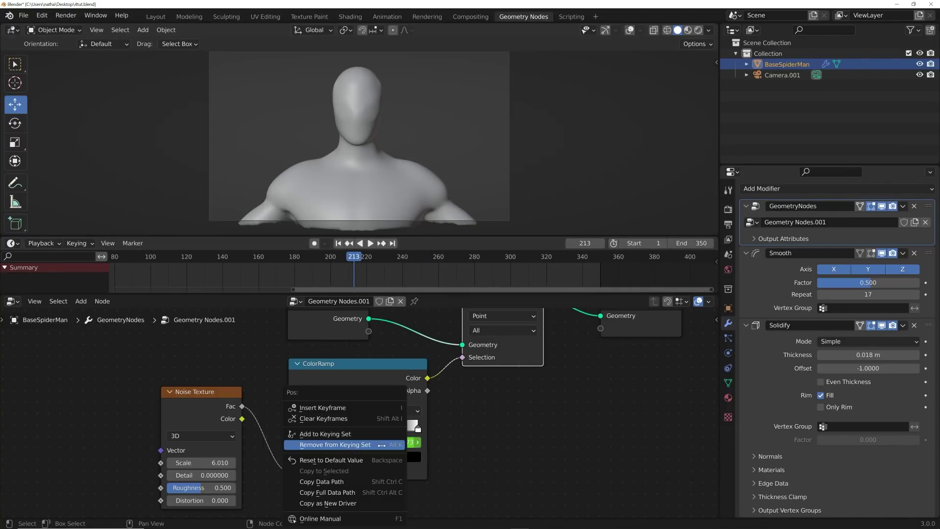
pyautogui.click(362, 408)
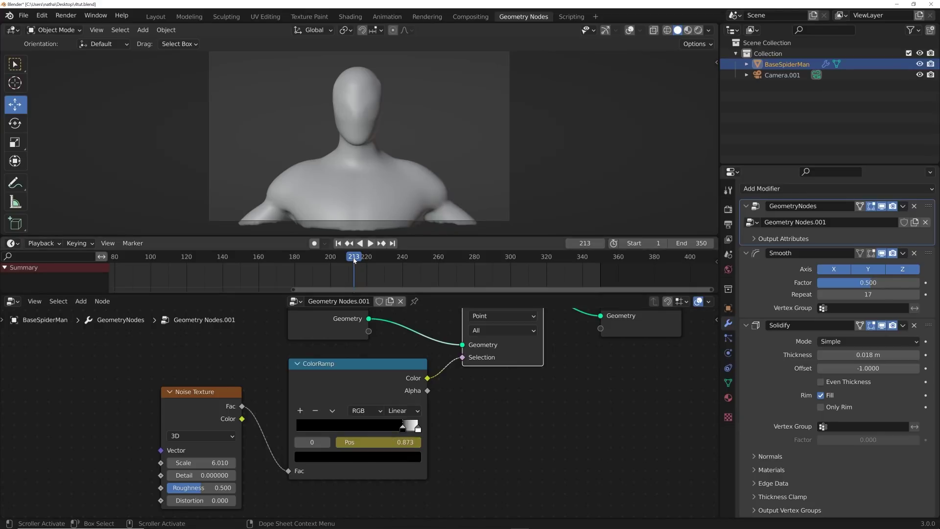
# Step: Keyframe the geometry ColorRamp's black stop position at 0.160 on frame 314
pyautogui.moveTo(354, 259); pyautogui.dragTo(515, 273)
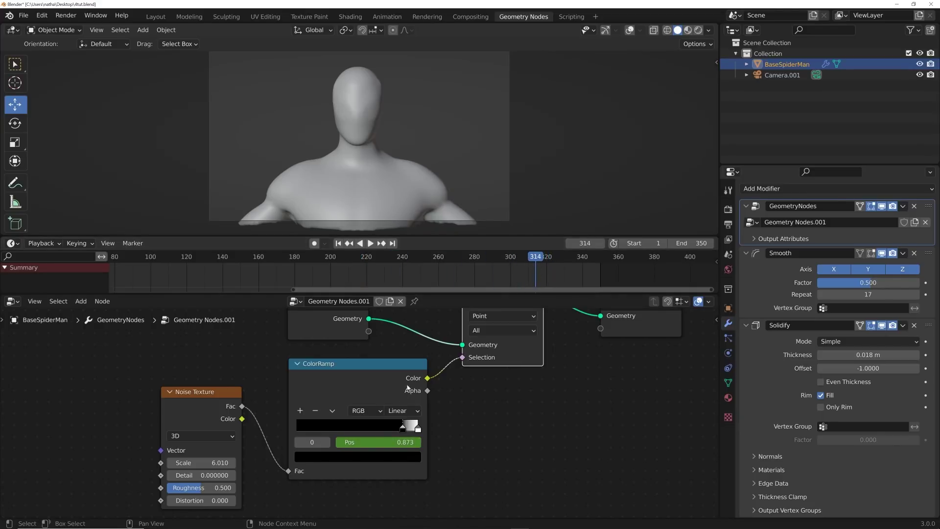
pyautogui.moveTo(399, 431); pyautogui.dragTo(312, 424)
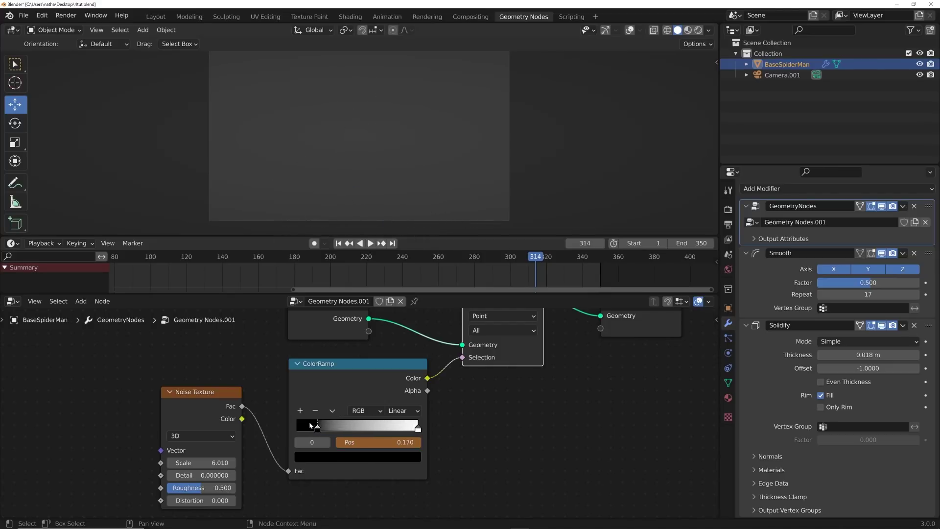
pyautogui.press('i')
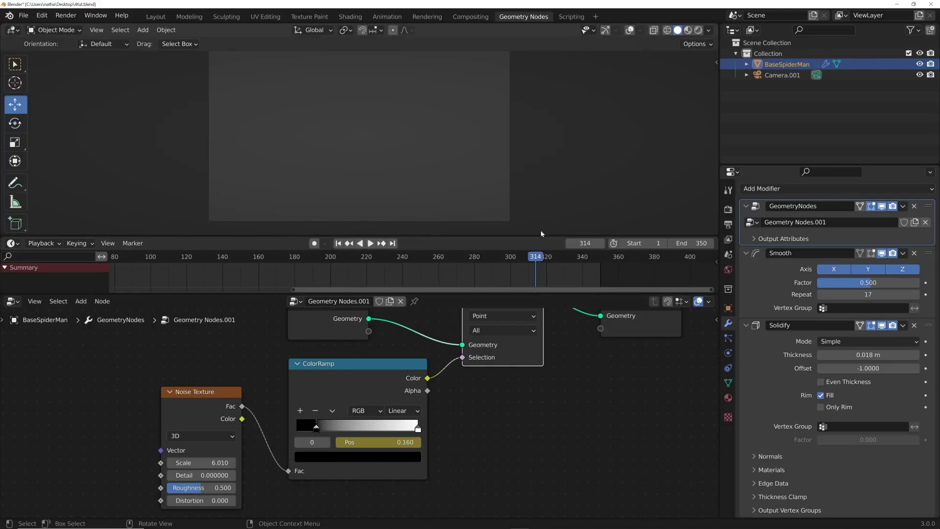
# Step: Preview the bust's forming and dissolving by playing and scrubbing through the keyframed frame range
pyautogui.press('space')
pyautogui.click(412, 263)
pyautogui.moveTo(413, 262); pyautogui.dragTo(118, 263)
pyautogui.press('space')
pyautogui.scroll(-4, 254, 267)
pyautogui.moveTo(294, 272); pyautogui.dragTo(354, 276, button='middle')
pyautogui.scroll(2, 355, 276)
pyautogui.scroll(-2, 355, 275)
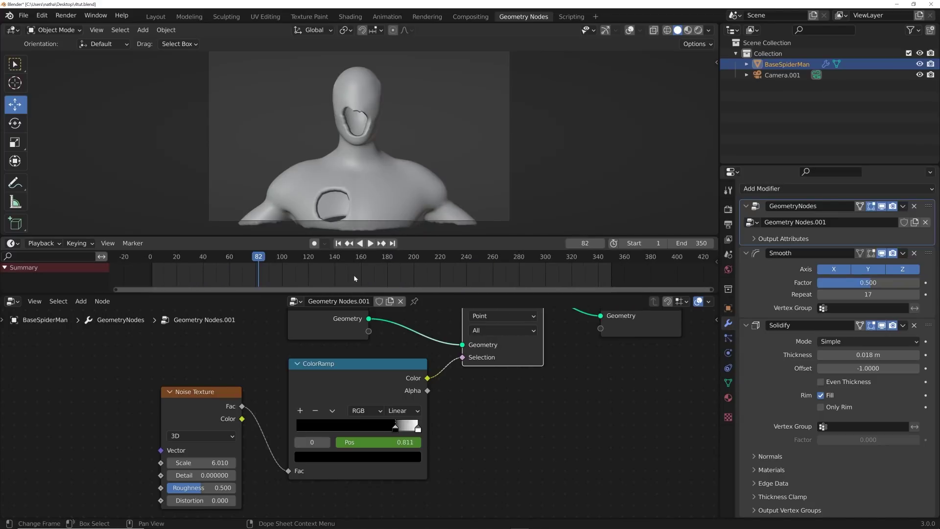
# Step: Switch the viewport to Material Preview shading and play the animation from frame 1
pyautogui.click(688, 30)
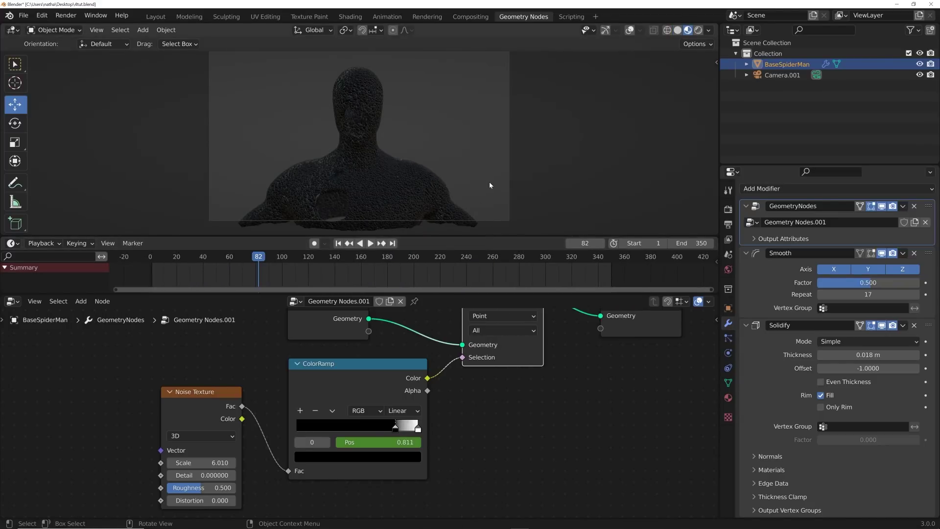
pyautogui.scroll(1, 490, 185)
pyautogui.click(337, 244)
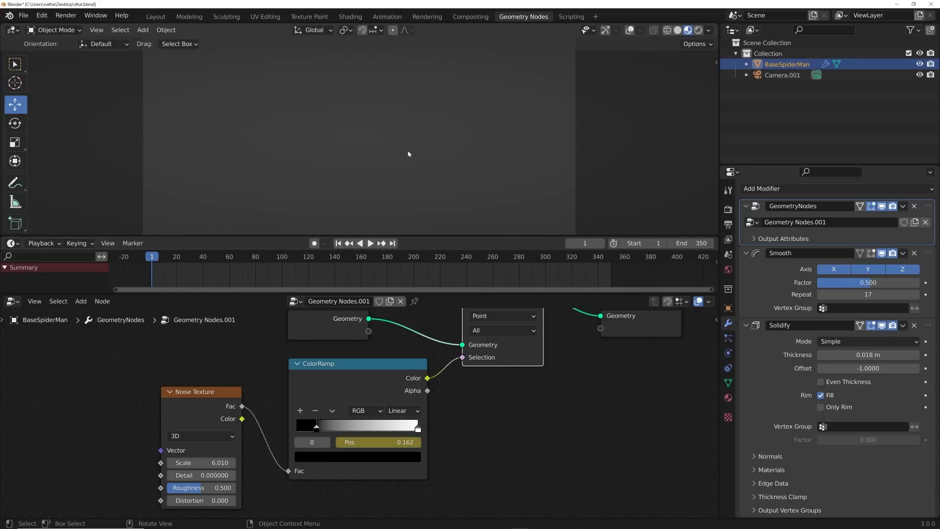
pyautogui.press('space')
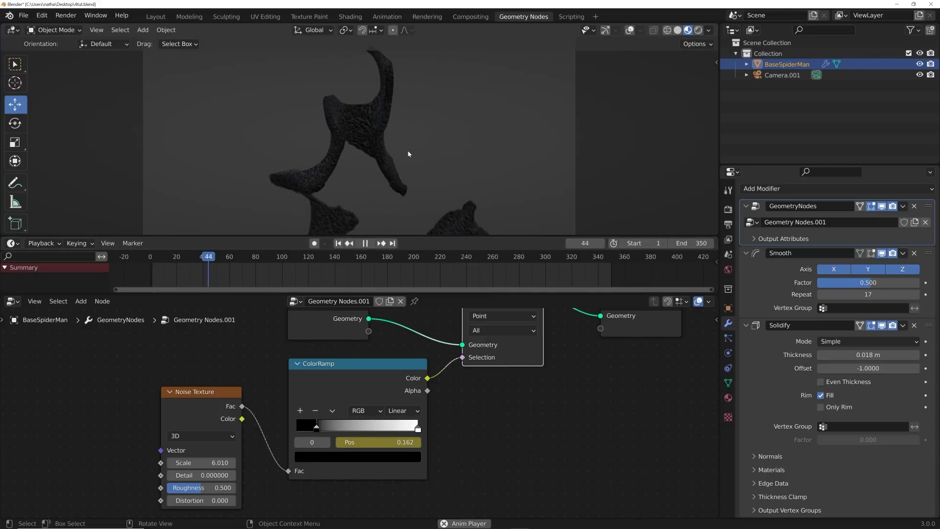
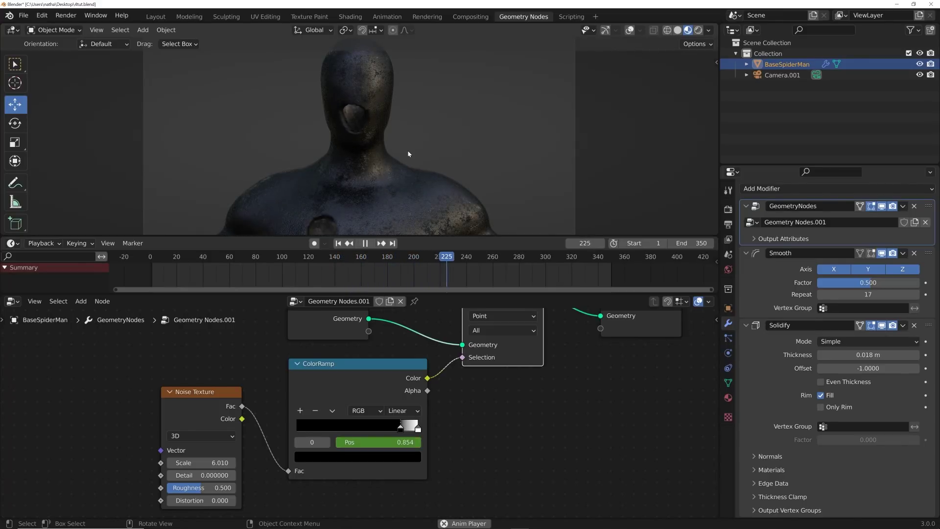
# Step: Play and scrub the dissolve to find where the bust is gone, and set the animation's end frame to 308
pyautogui.press('space')
pyautogui.press('space')
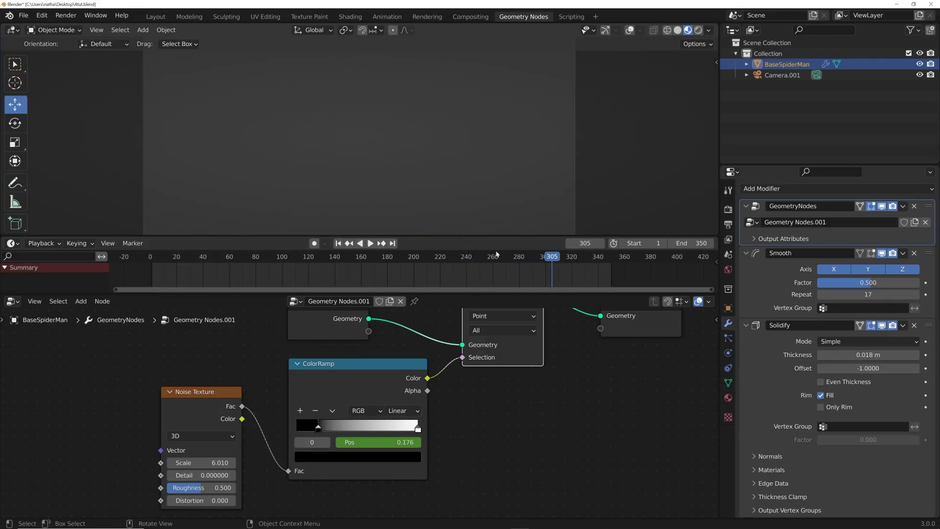
pyautogui.click(483, 259)
pyautogui.moveTo(483, 265); pyautogui.dragTo(551, 260)
pyautogui.press('space')
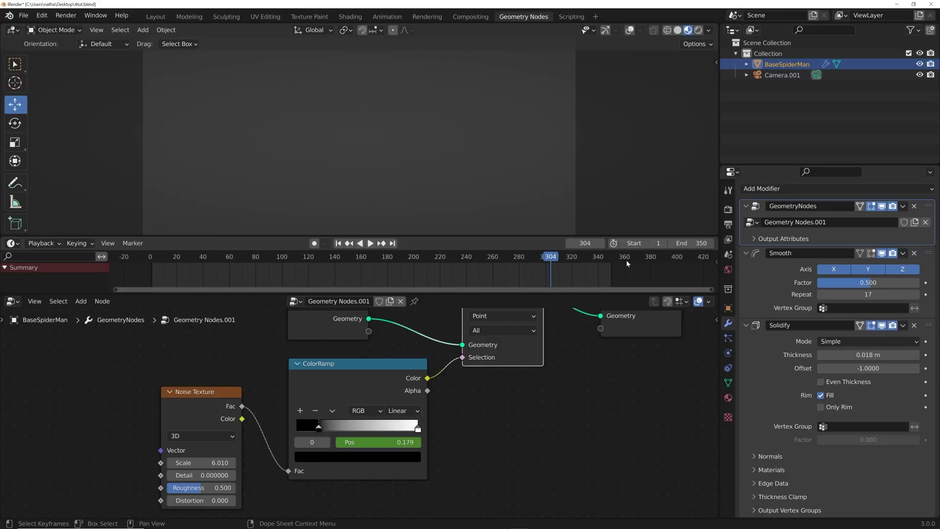
pyautogui.moveTo(691, 243); pyautogui.dragTo(682, 243)
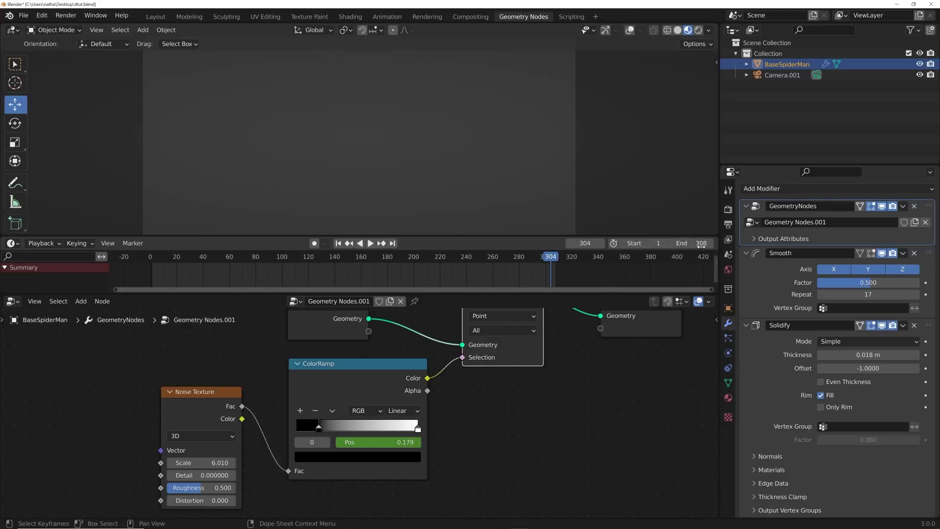
# Step: Delete Camera.001 and, in the Layout workspace, move the playhead to frame 125
pyautogui.click(782, 76)
pyautogui.press('Delete')
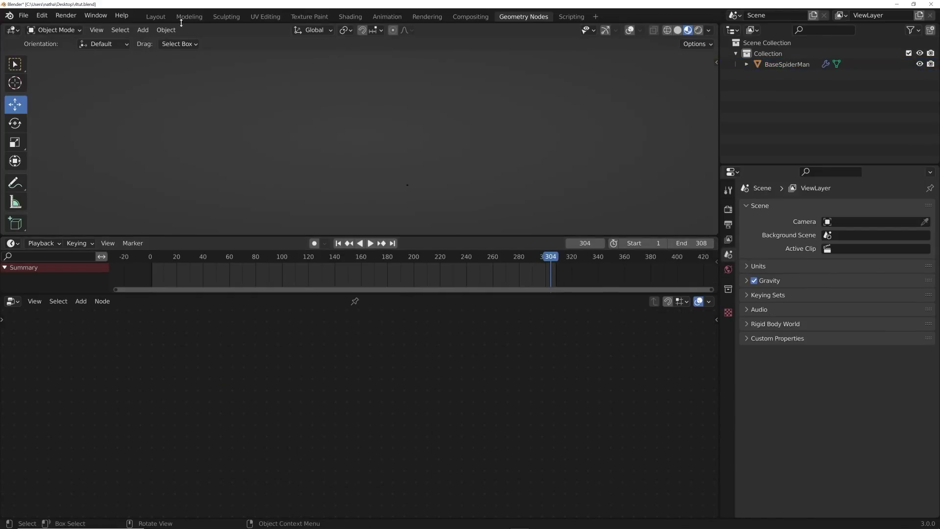
pyautogui.click(152, 18)
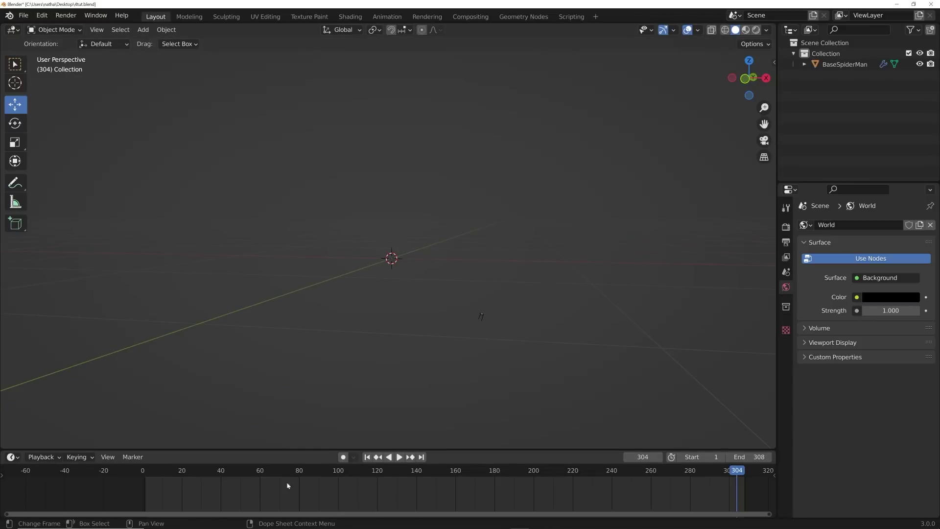
pyautogui.moveTo(270, 468); pyautogui.dragTo(405, 478)
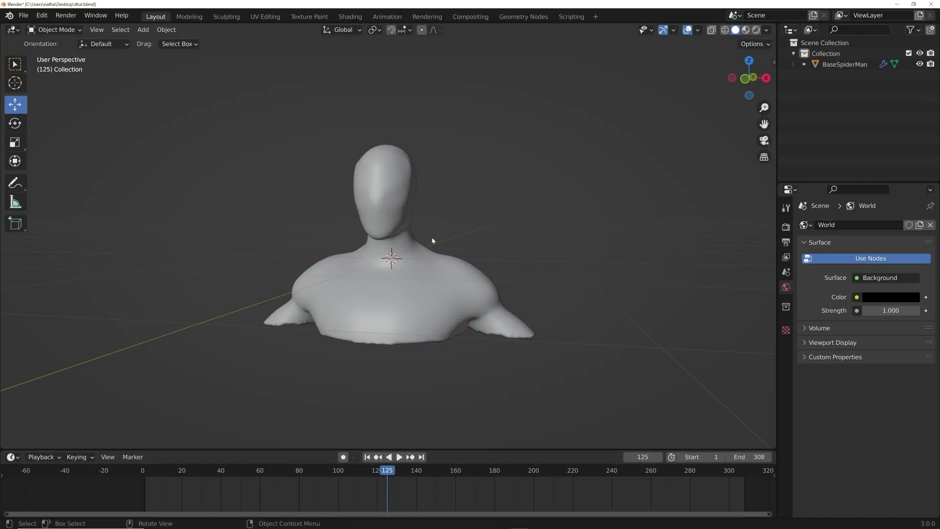
# Step: Switch the viewport to the front view of the bust
pyautogui.moveTo(433, 237); pyautogui.dragTo(396, 228, button='middle')
pyautogui.press('`')
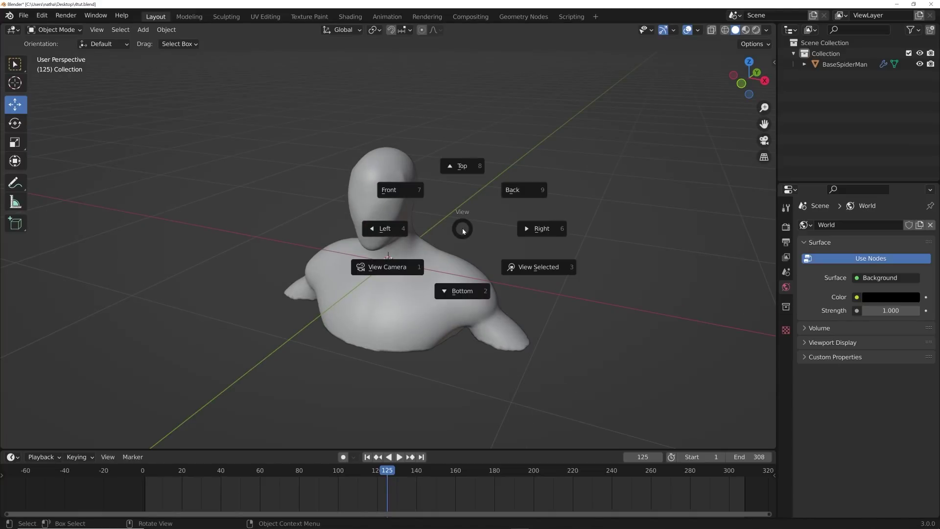
pyautogui.click(410, 200)
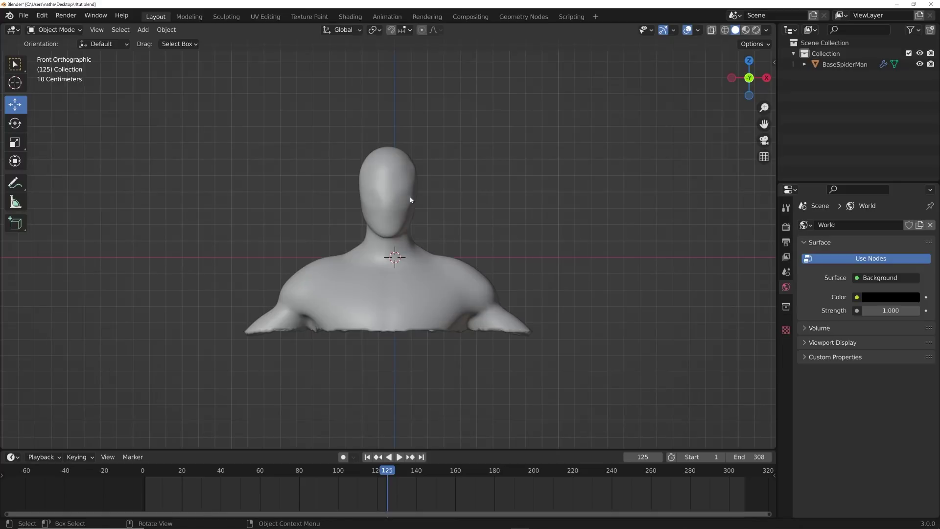
pyautogui.hotkey('shift', 'a')
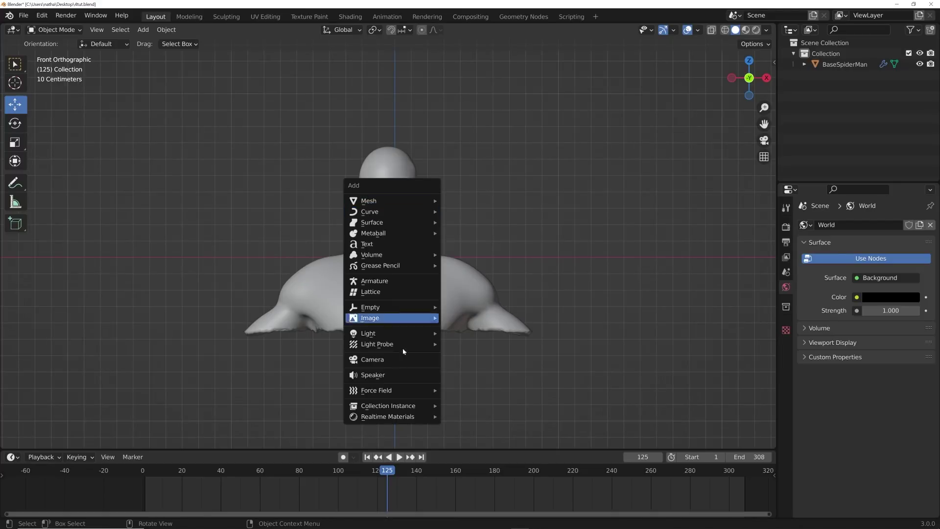
pyautogui.click(391, 375)
pyautogui.press('Delete')
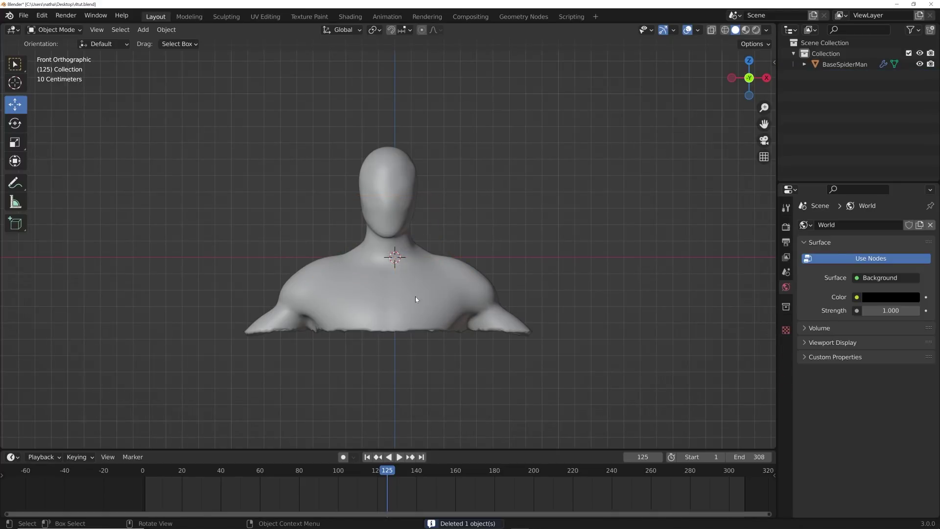
# Step: Add a new camera and align it to the current front view of the bust
pyautogui.hotkey('shift', 'a')
pyautogui.click(398, 279)
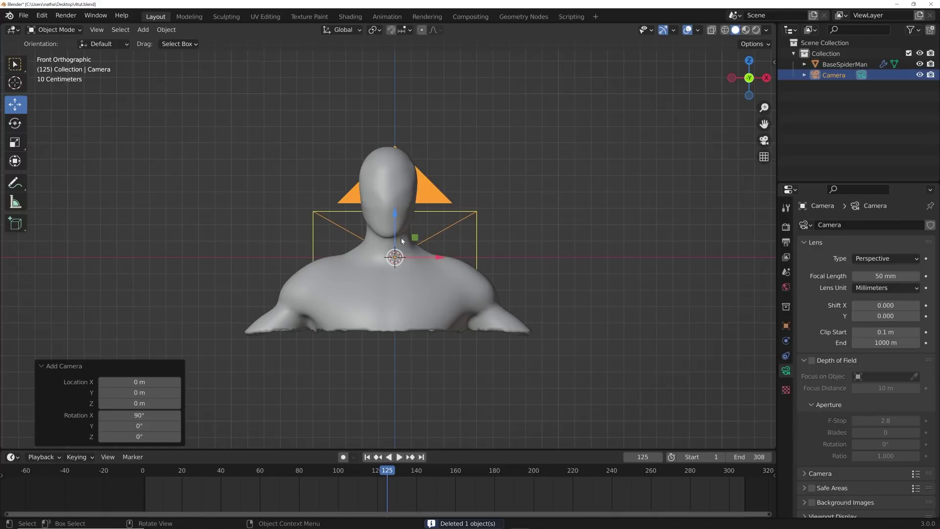
pyautogui.press('KP_0')
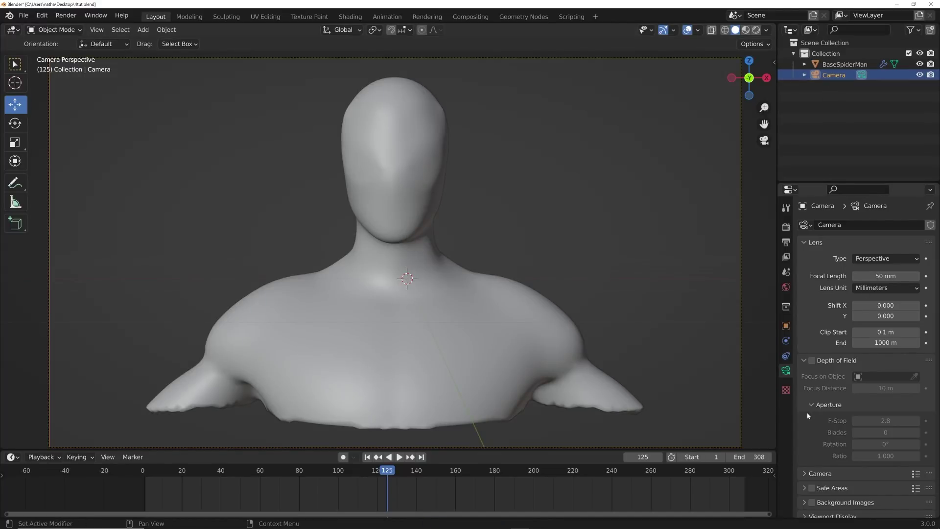
# Step: Set the new camera's focal length to 85 mm
pyautogui.doubleClick(886, 275)
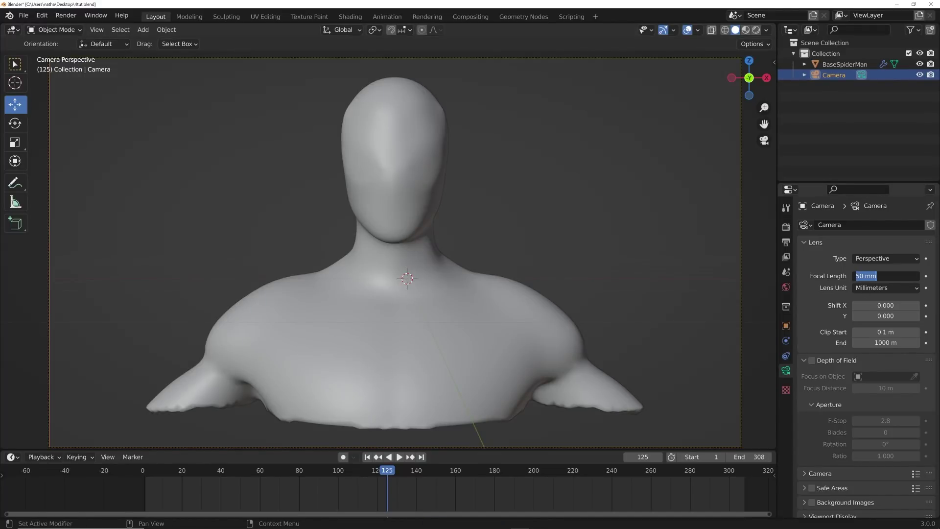
pyautogui.write('85')
pyautogui.press('Return')
# Step: Frame the bust by moving the camera back about 1.51 m along its local Z axis and up about 0.07 m
pyautogui.scroll(-5, 491, 382)
pyautogui.press('g')
pyautogui.press('z')
pyautogui.press('z')
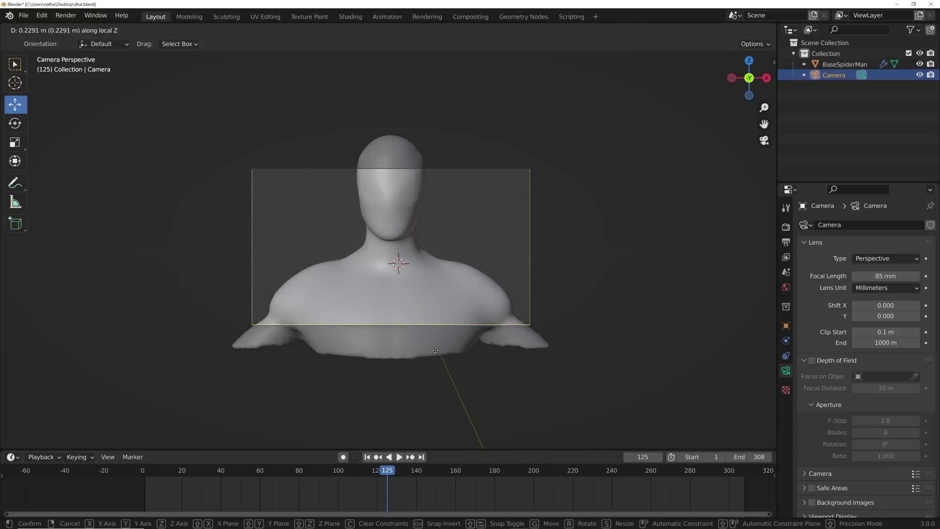
pyautogui.click(442, 367)
pyautogui.press('g')
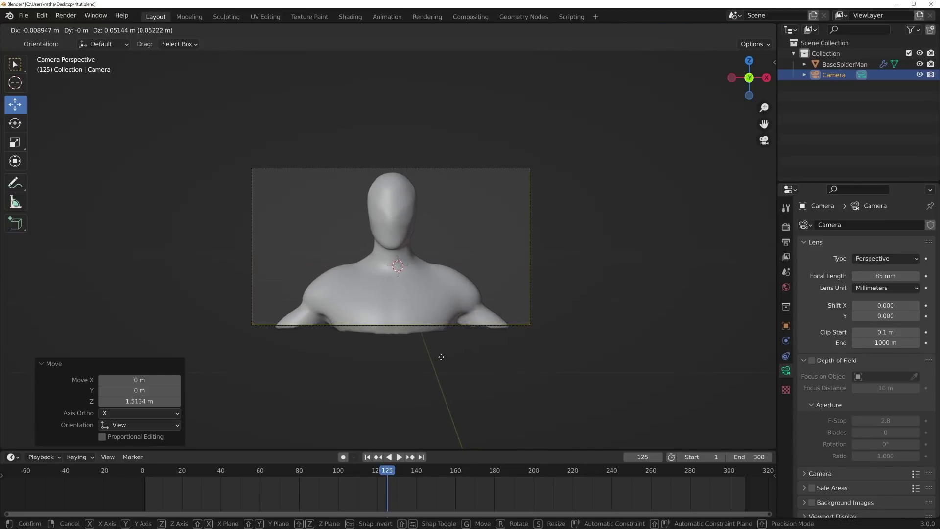
pyautogui.click(441, 353)
pyautogui.scroll(3, 442, 354)
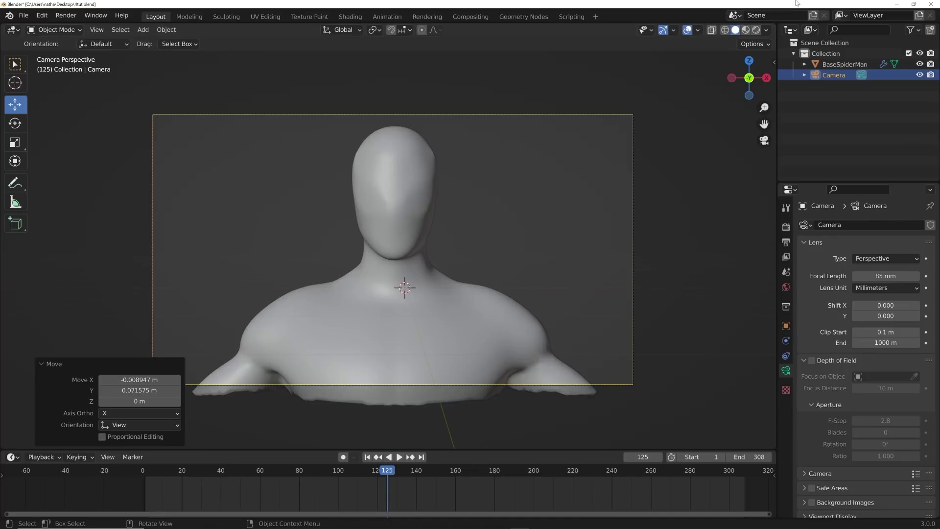
# Step: Switch the viewport to Rendered shading, comparing it with Material Preview
pyautogui.click(756, 30)
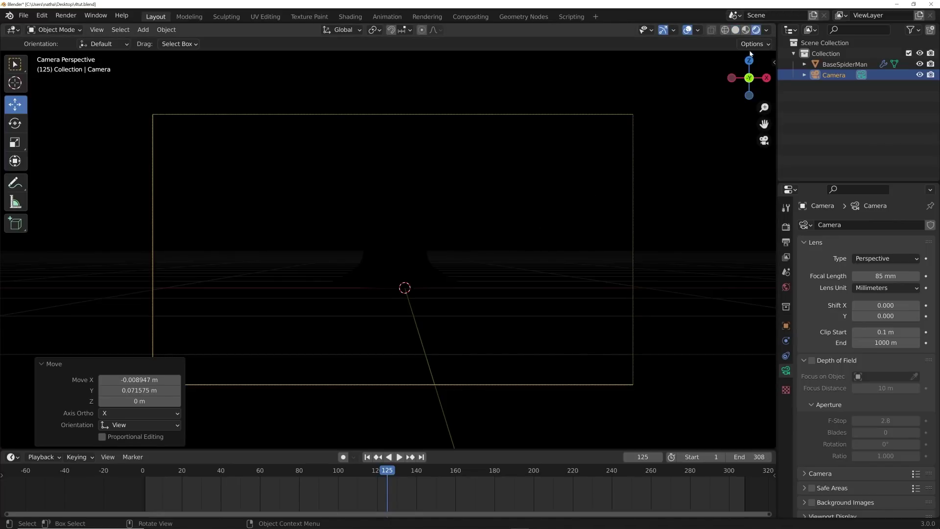
pyautogui.click(749, 31)
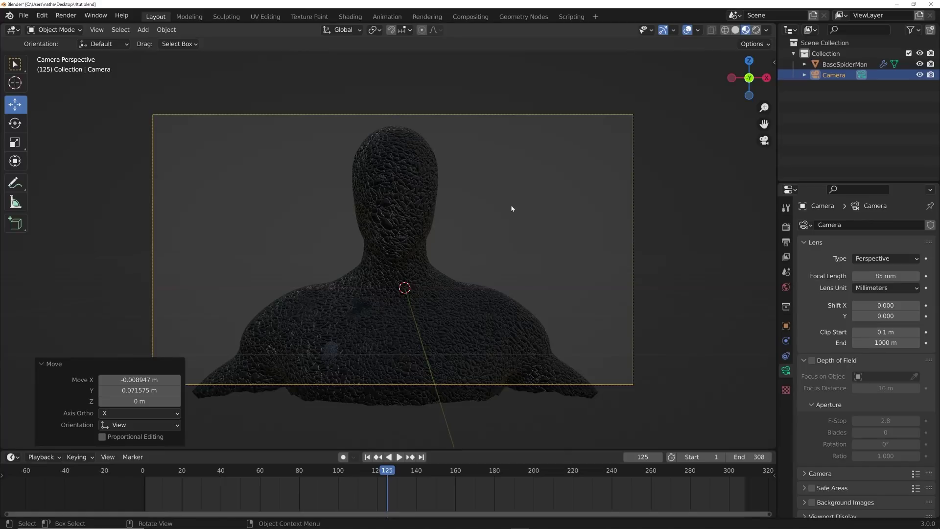
pyautogui.click(757, 30)
# Step: Examine the Eevee render settings, including Bloom and Screen Space Reflections
pyautogui.click(786, 227)
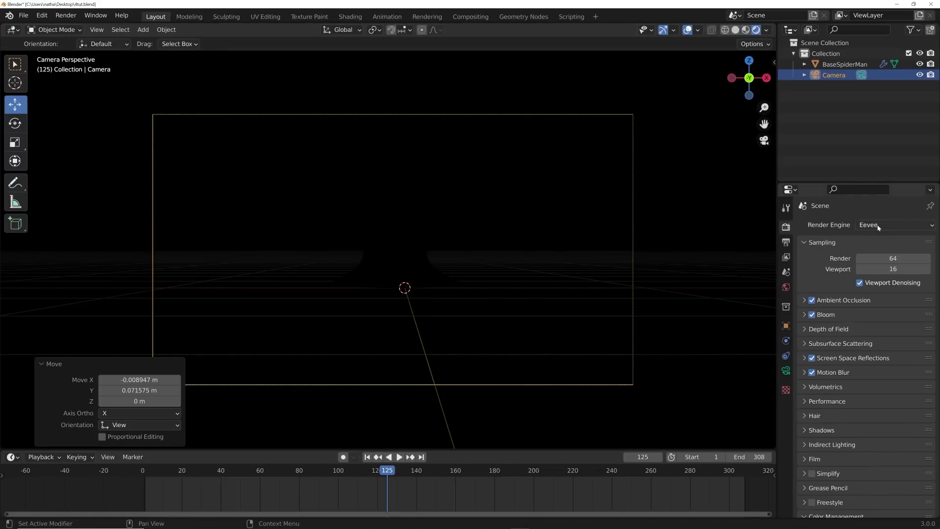
pyautogui.click(816, 315)
pyautogui.click(811, 315)
pyautogui.click(805, 314)
pyautogui.click(811, 358)
# Step: Add an area light about 1.96 m along X beside the bust and rotate it 87.7° to face the bust
pyautogui.hotkey('shift', 'a')
pyautogui.moveTo(470, 221)
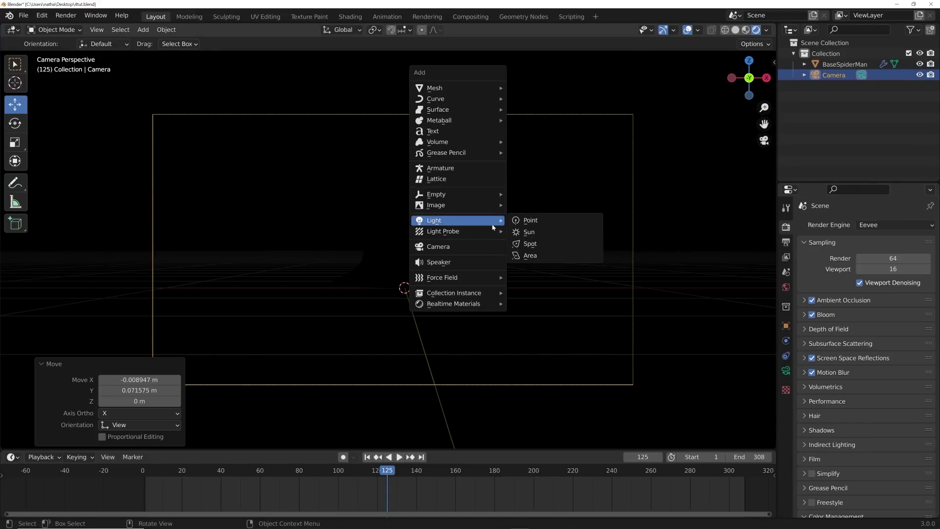
pyautogui.click(538, 254)
pyautogui.scroll(-2, 463, 289)
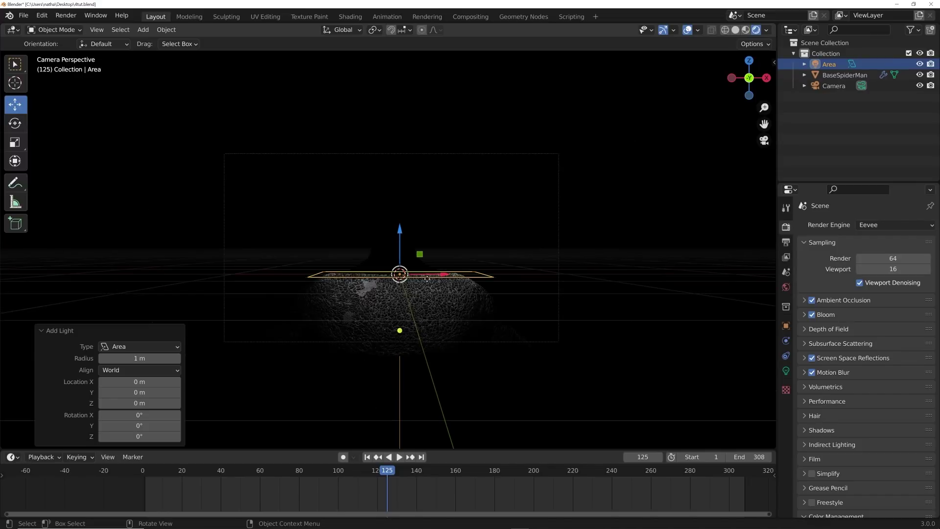
pyautogui.press('g')
pyautogui.click(708, 234)
pyautogui.scroll(-1, 587, 248)
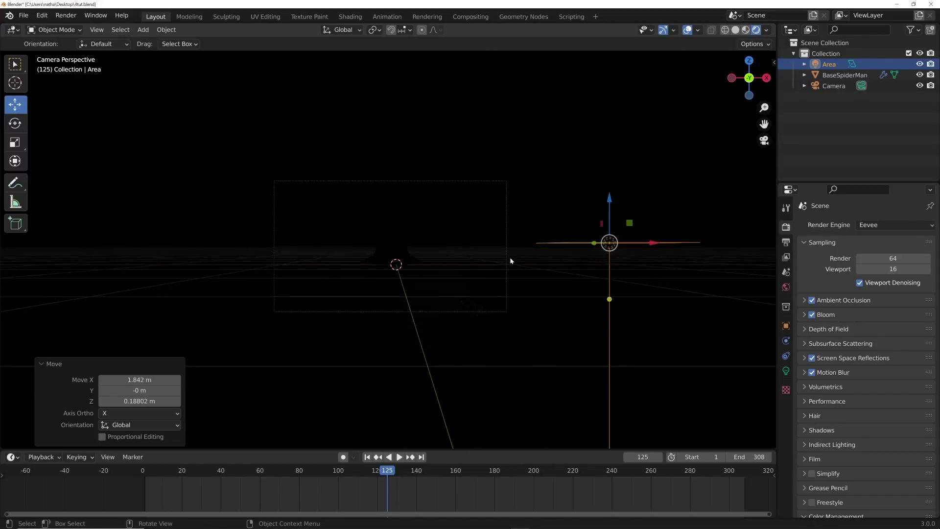
pyautogui.press('g')
pyautogui.click(522, 255)
pyautogui.press('r')
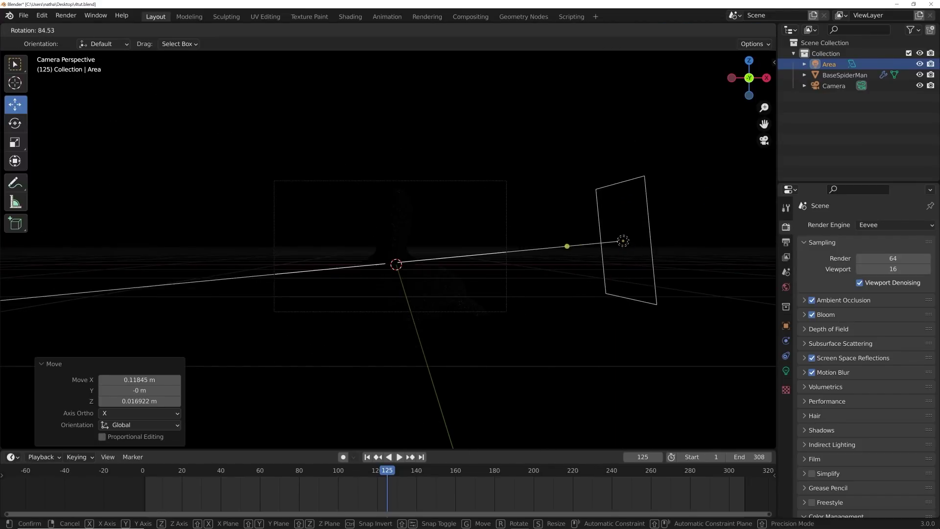
pyautogui.press('Return')
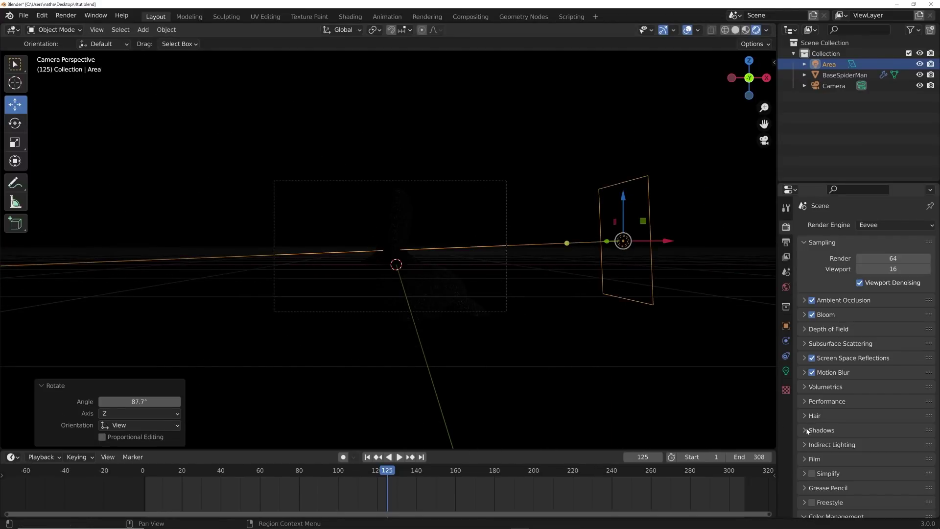
# Step: Set the area light's power to 500 W and move it about 0.53 m farther from the bust along X
pyautogui.click(786, 370)
pyautogui.doubleClick(885, 297)
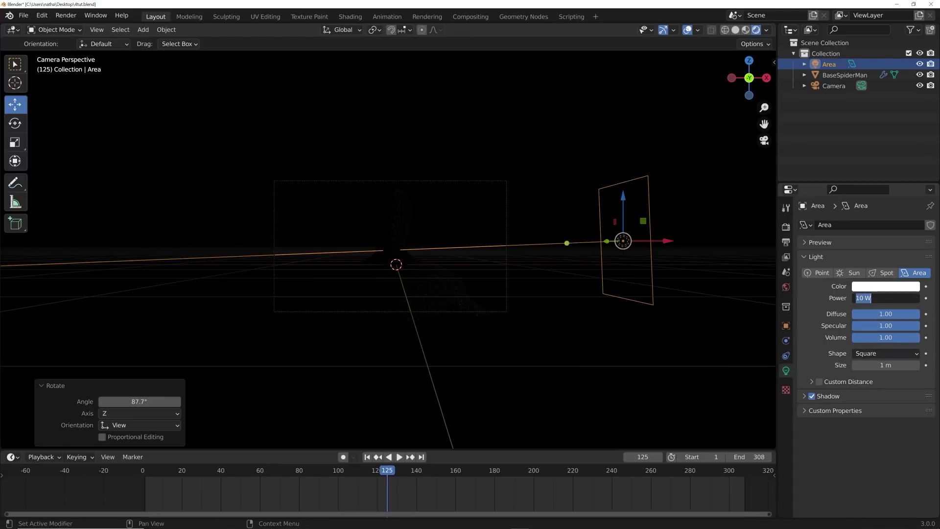
pyautogui.write('500')
pyautogui.press('Return')
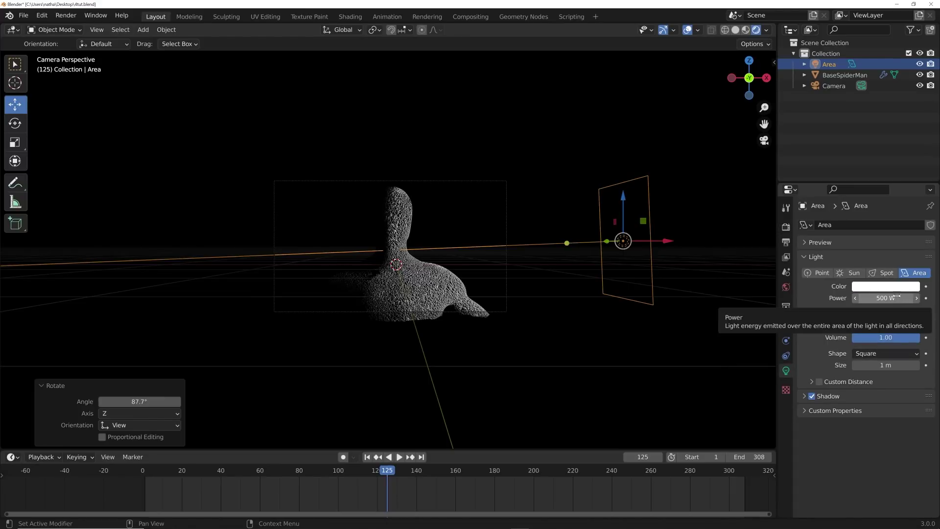
pyautogui.press('g')
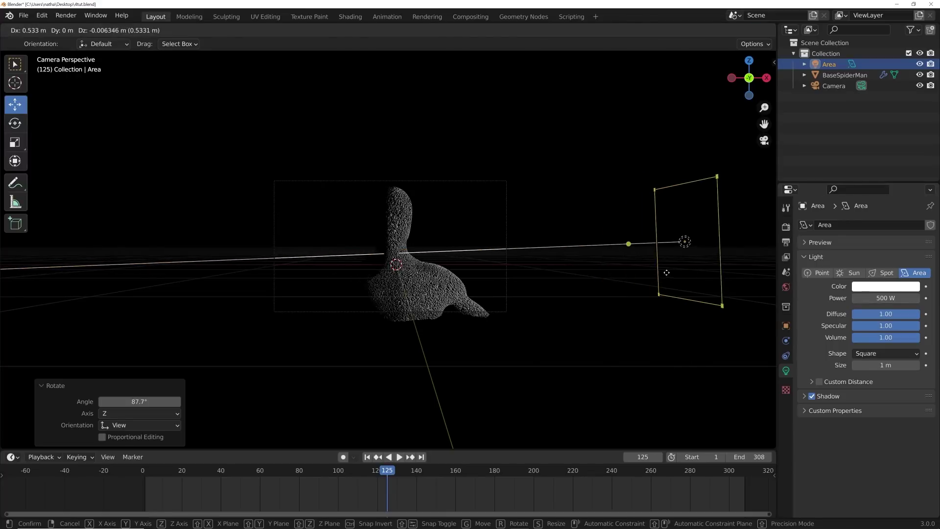
pyautogui.click(667, 273)
# Step: Make a linked duplicate of the area light about 4.85 m away on the bust's opposite side and rotate it 184° to face the bust
pyautogui.hotkey('alt', 'd')
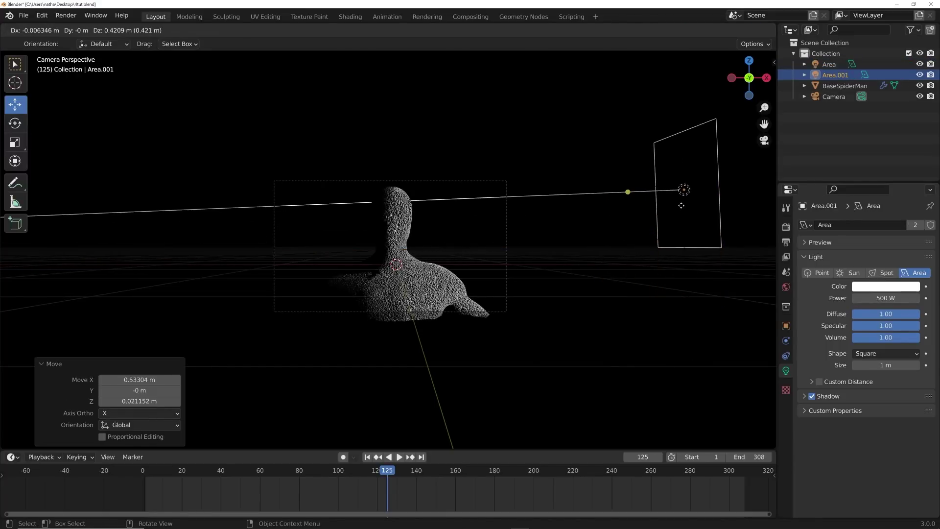
pyautogui.rightClick(713, 230)
pyautogui.moveTo(732, 244); pyautogui.dragTo(153, 168)
pyautogui.press('r')
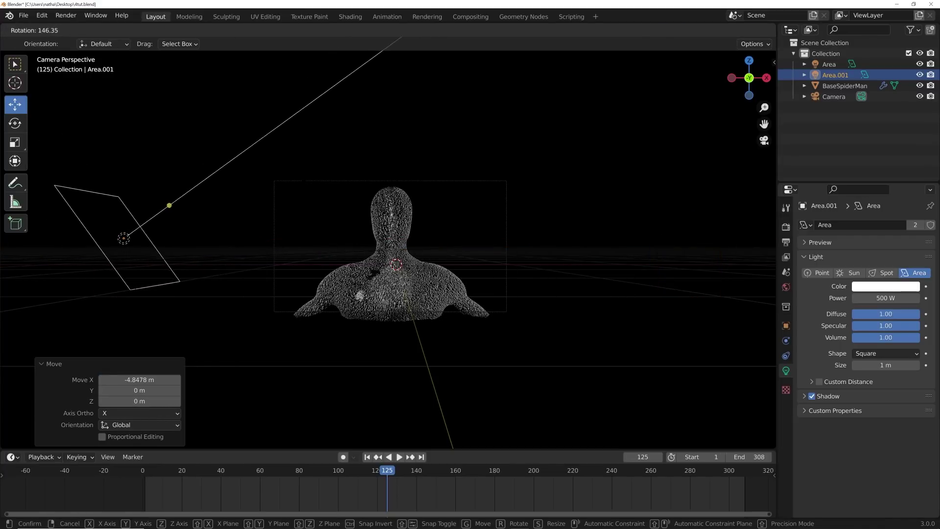
pyautogui.click(128, 121)
pyautogui.press('r')
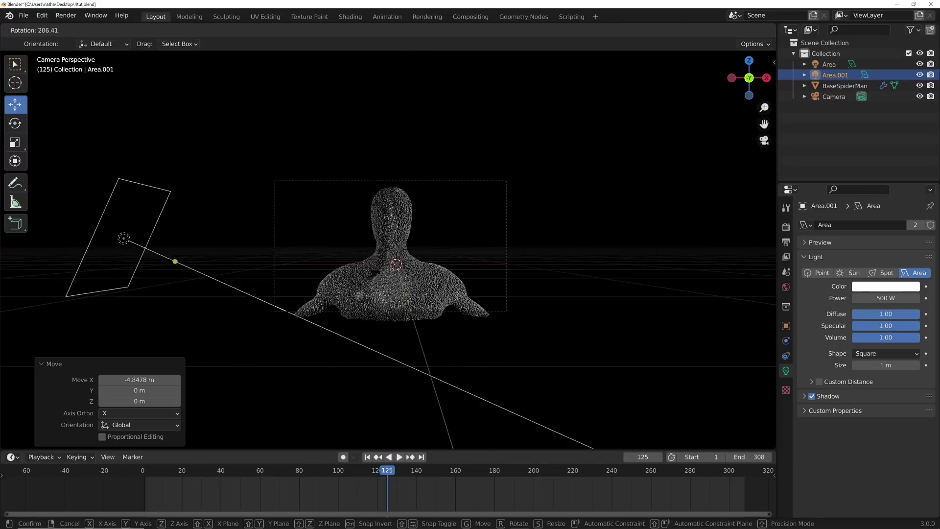
pyautogui.click(539, 247)
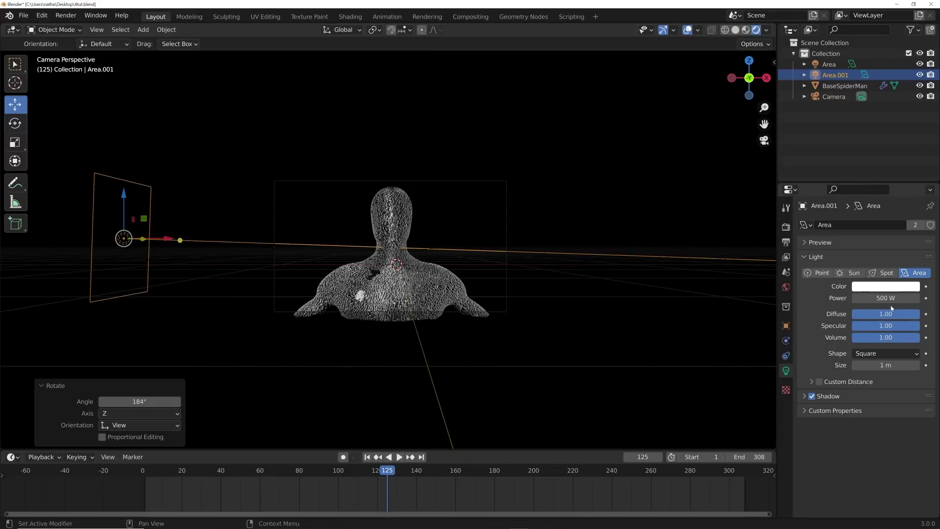
# Step: Set the linked area lights' power to 200 W and their colour to light blue
pyautogui.click(887, 297)
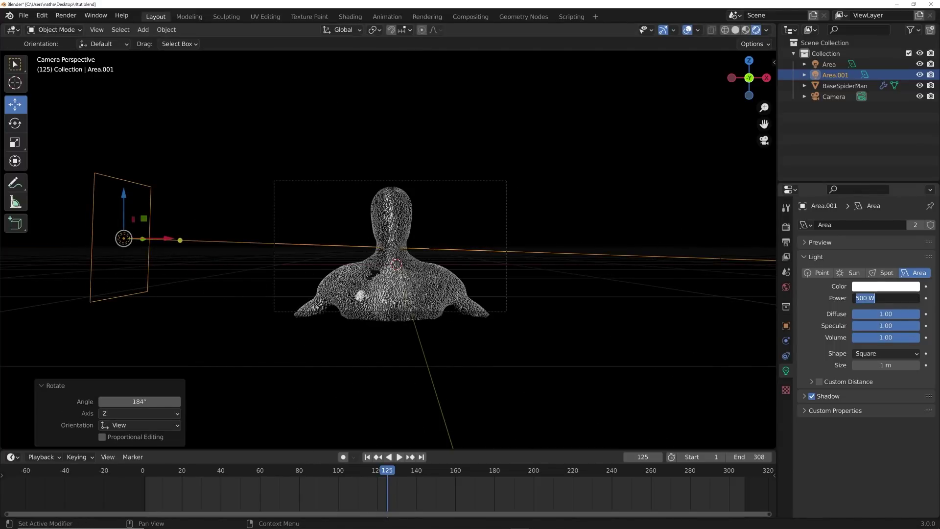
pyautogui.press('Return')
pyautogui.moveTo(421, 314); pyautogui.dragTo(431, 310, button='middle')
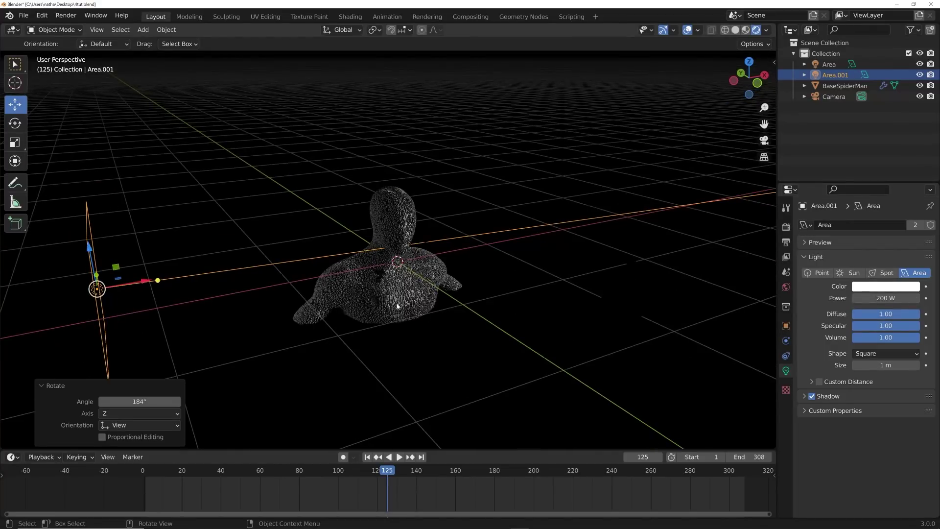
pyautogui.press('KP_0')
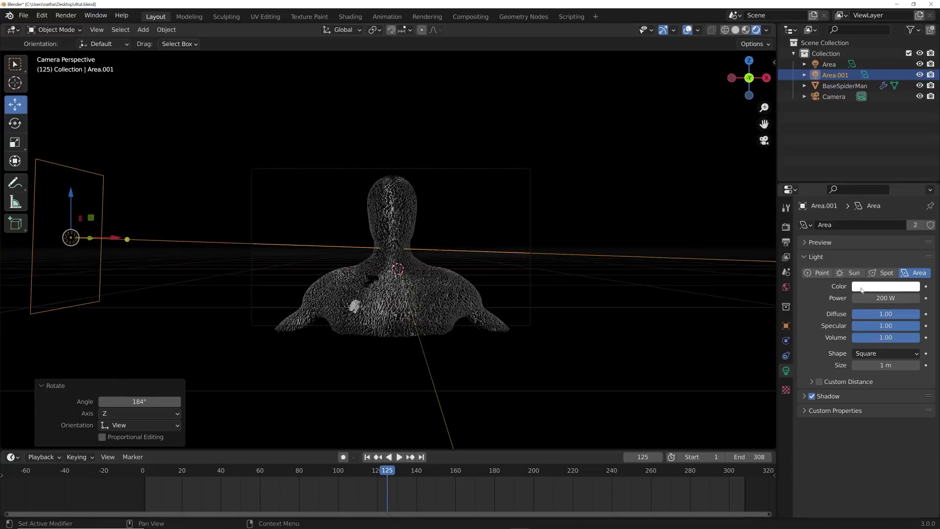
pyautogui.click(865, 288)
pyautogui.moveTo(876, 179); pyautogui.dragTo(871, 172)
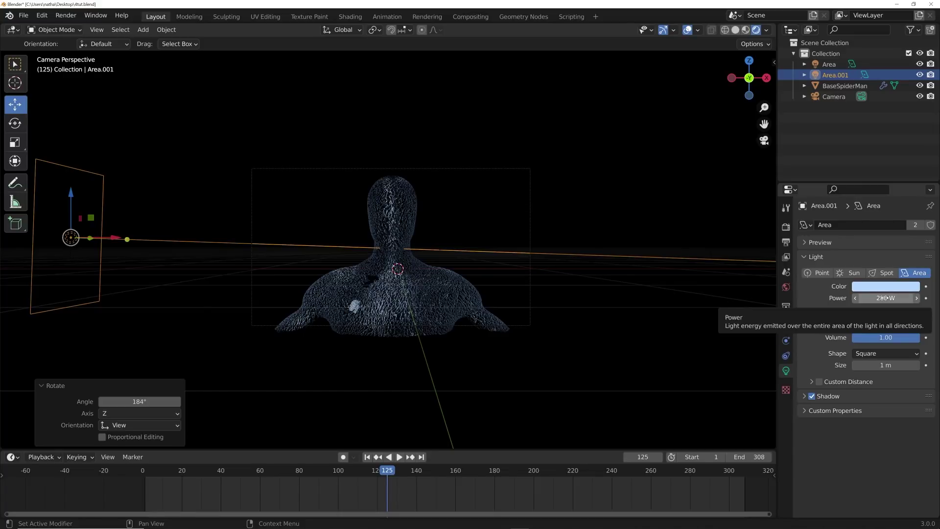
# Step: Fine-tune the linked area lights' power to 183.4 W
pyautogui.moveTo(885, 298)
pyautogui.mouseDown()
pyautogui.moveTo(852, 298)
pyautogui.moveTo(892, 298)
pyautogui.mouseUp()
pyautogui.scroll(3, 364, 296)
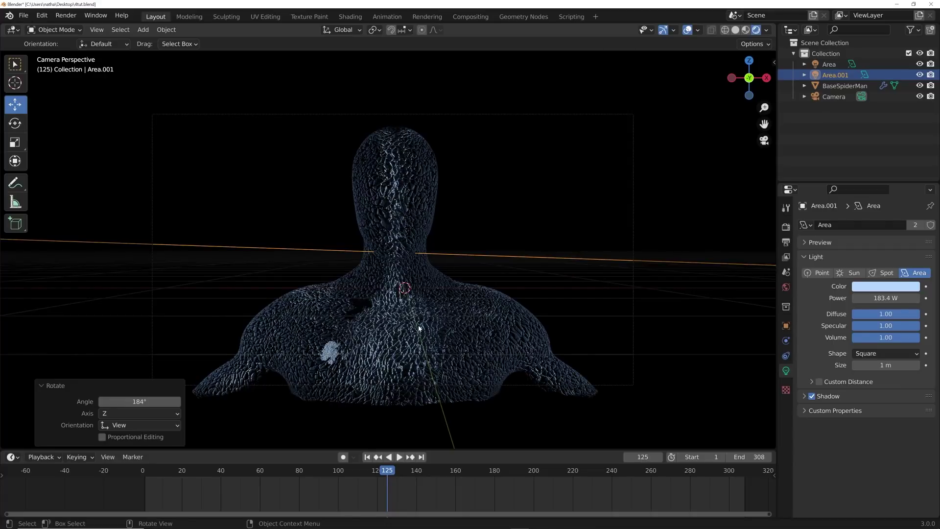
# Step: Add a third area light and move it about 1.54 m along Y behind the bust
pyautogui.moveTo(450, 292); pyautogui.dragTo(413, 279, button='middle')
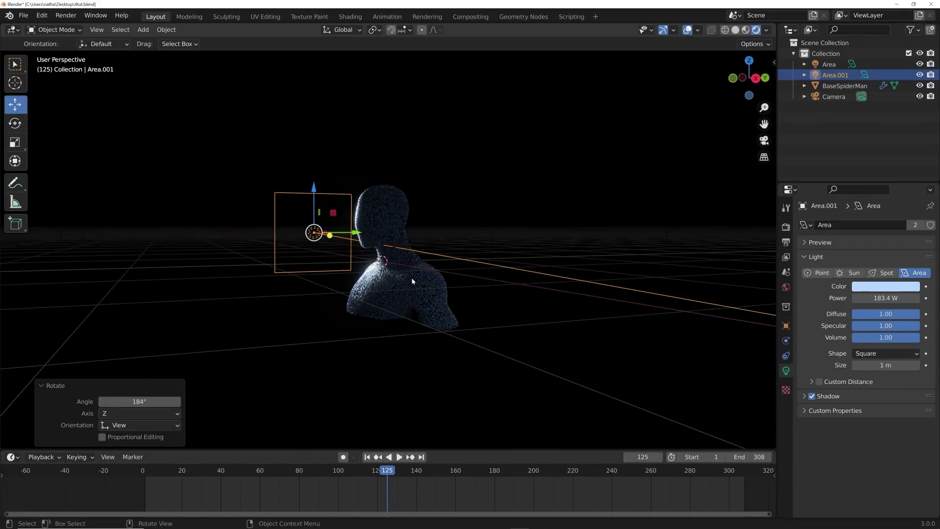
pyautogui.hotkey('shift', 'a')
pyautogui.moveTo(414, 274)
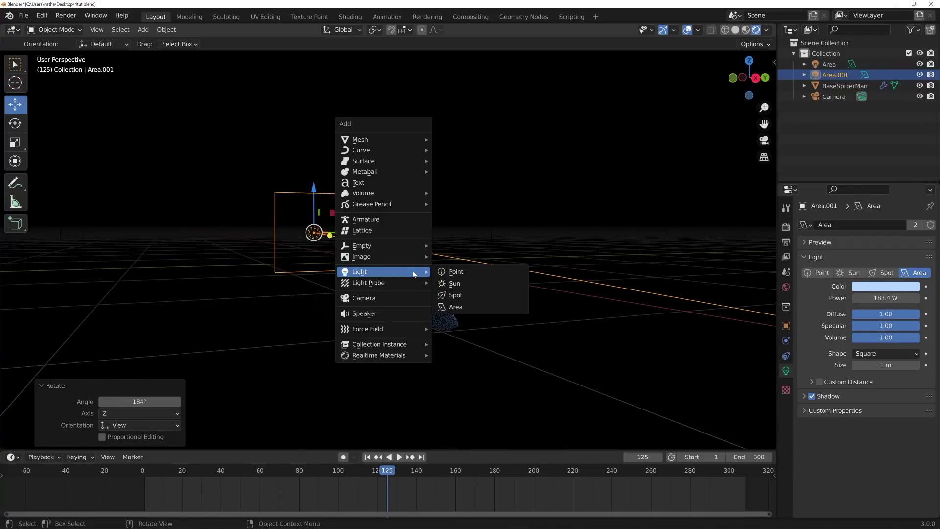
pyautogui.click(467, 307)
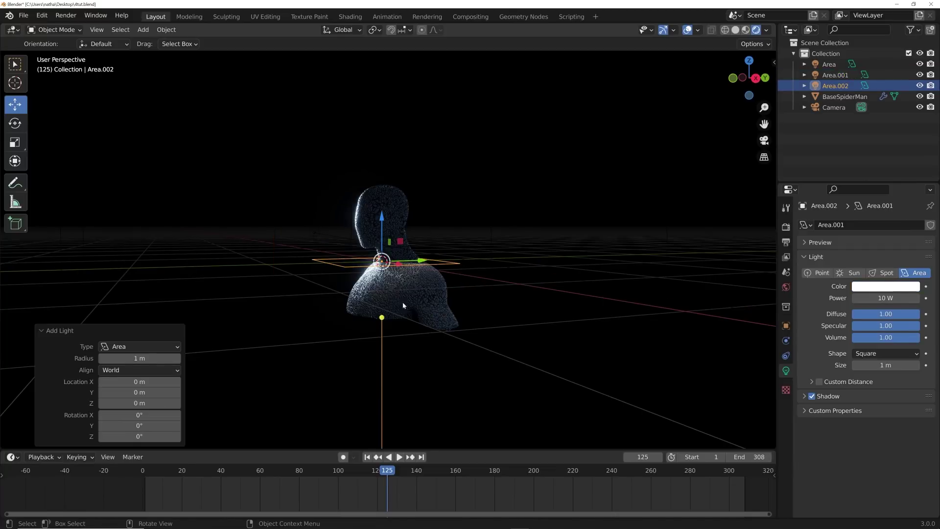
pyautogui.moveTo(374, 308); pyautogui.dragTo(333, 309, button='middle')
pyautogui.moveTo(432, 262); pyautogui.dragTo(609, 278)
pyautogui.moveTo(610, 279); pyautogui.dragTo(607, 276, button='middle')
# Step: Rotate the rear area light 89.6° to face the bust's back, fine-tune its aim with a trackball rotation, and roll it about 4° in camera view
pyautogui.press('r')
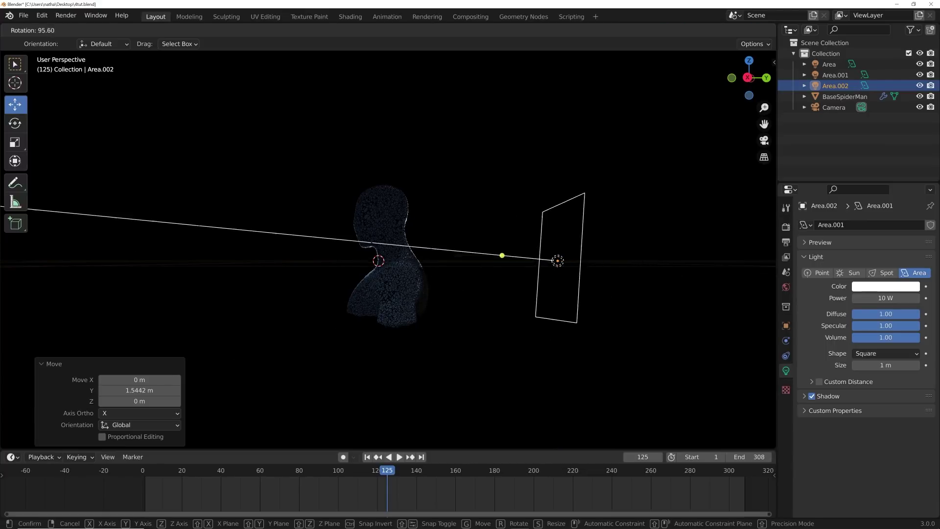
pyautogui.click(388, 350)
pyautogui.moveTo(387, 350); pyautogui.dragTo(517, 355, button='middle')
pyautogui.press('r')
pyautogui.press('r')
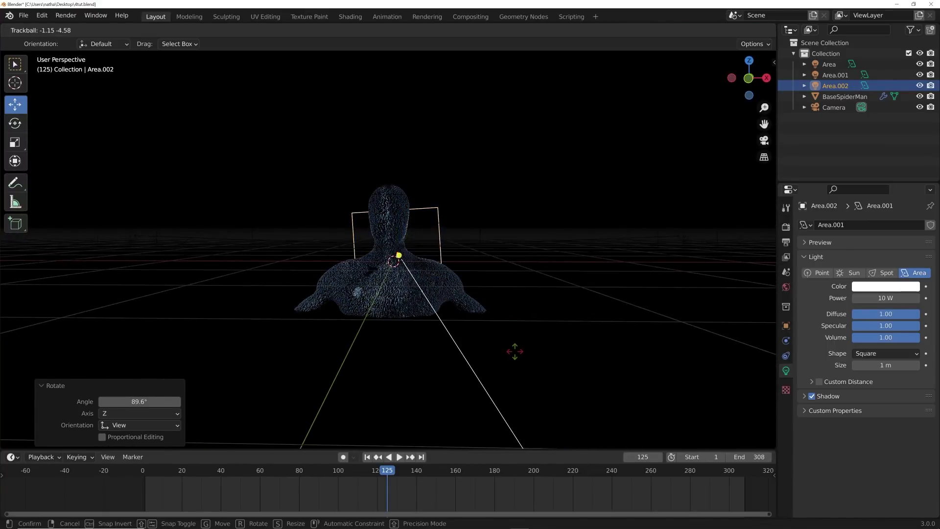
pyautogui.click(514, 354)
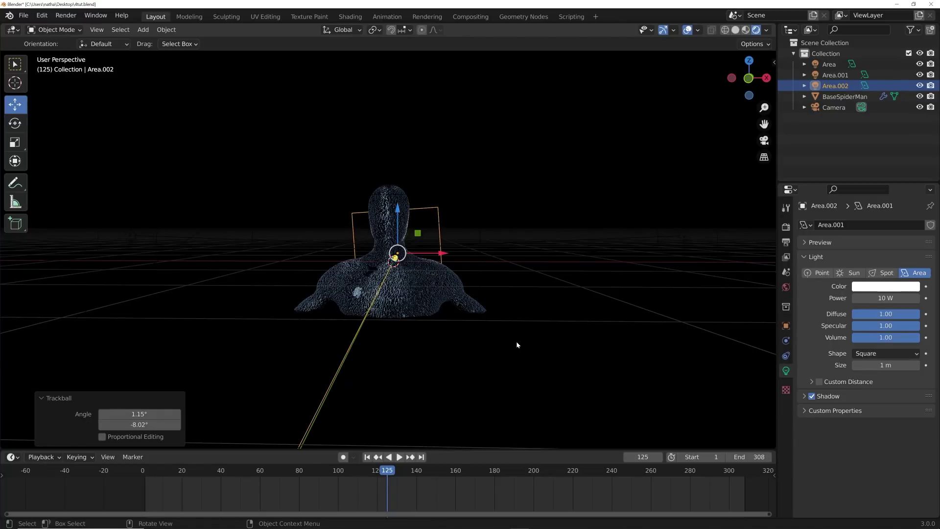
pyautogui.press('KP_0')
pyautogui.press('r')
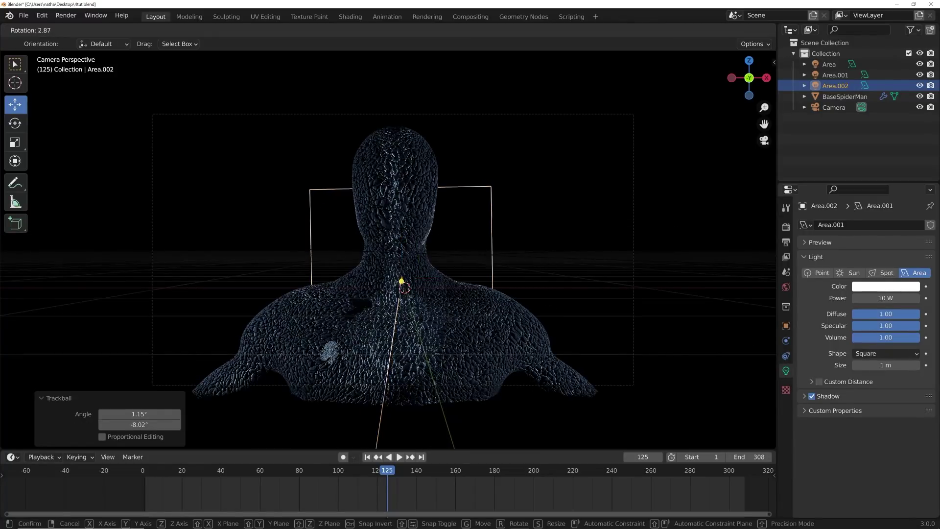
pyautogui.click(612, 232)
# Step: Set the rear area light's colour to red and its power to 1000 W
pyautogui.click(892, 289)
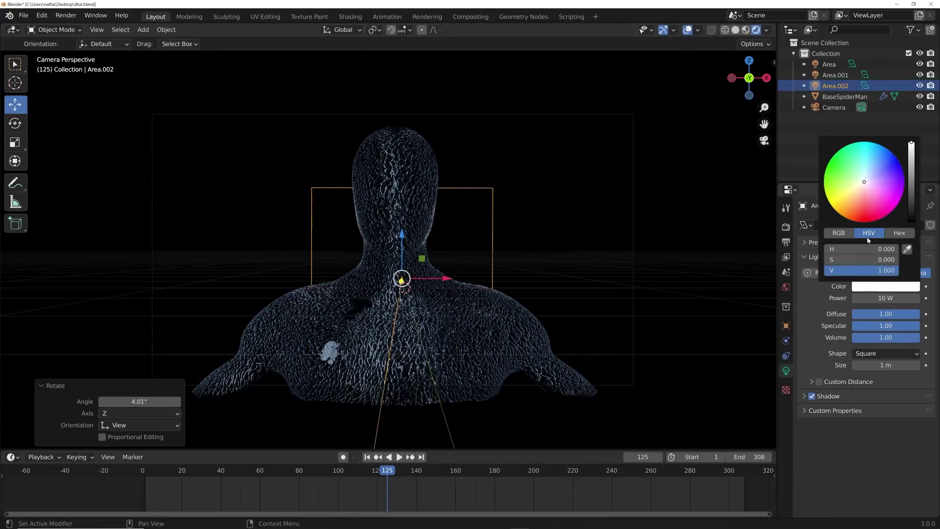
pyautogui.click(862, 220)
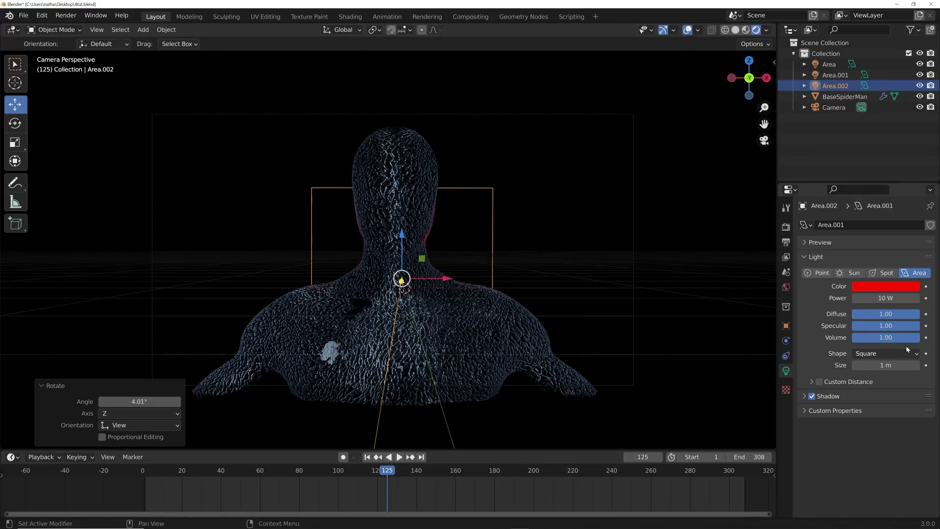
pyautogui.doubleClick(884, 298)
pyautogui.write('1000')
pyautogui.press('Return')
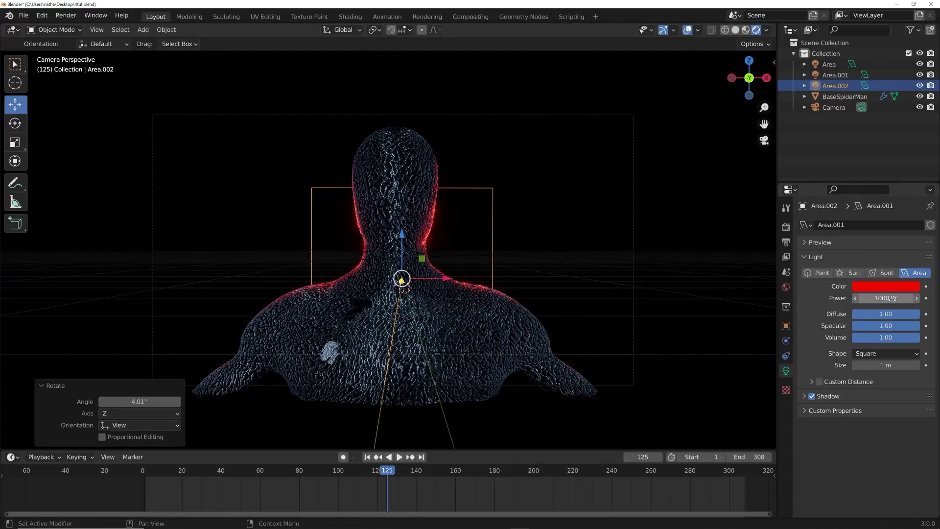
# Step: Scale the red rear area light by 1.54 and set its power to 2000 W
pyautogui.scroll(-2, 468, 212)
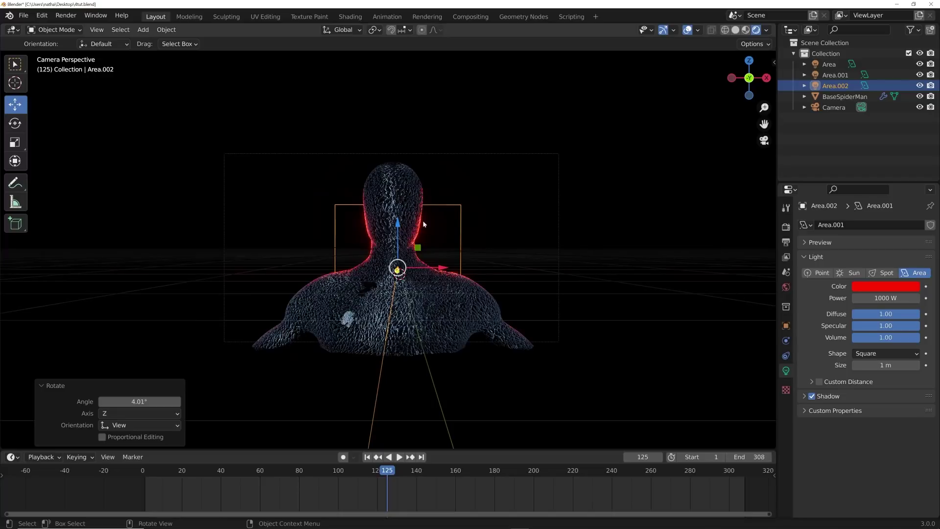
pyautogui.press('s')
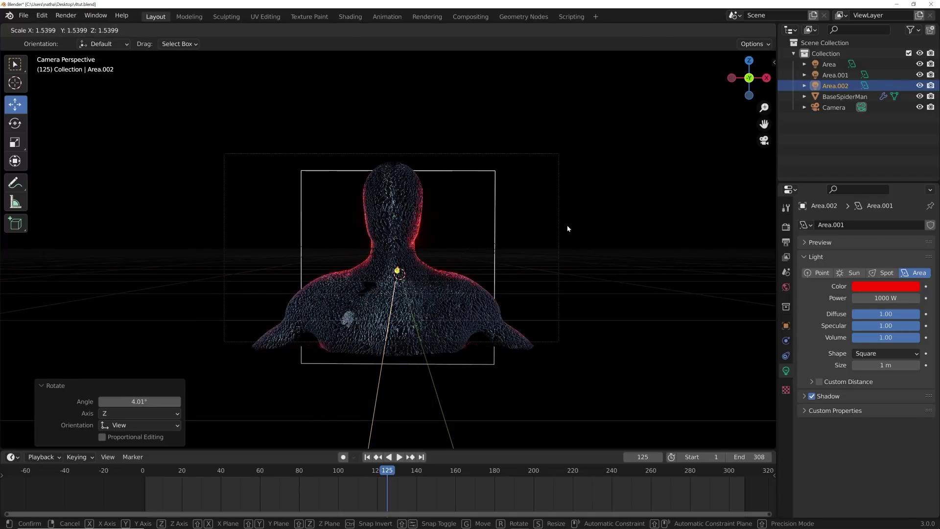
pyautogui.click(567, 229)
pyautogui.click(886, 298)
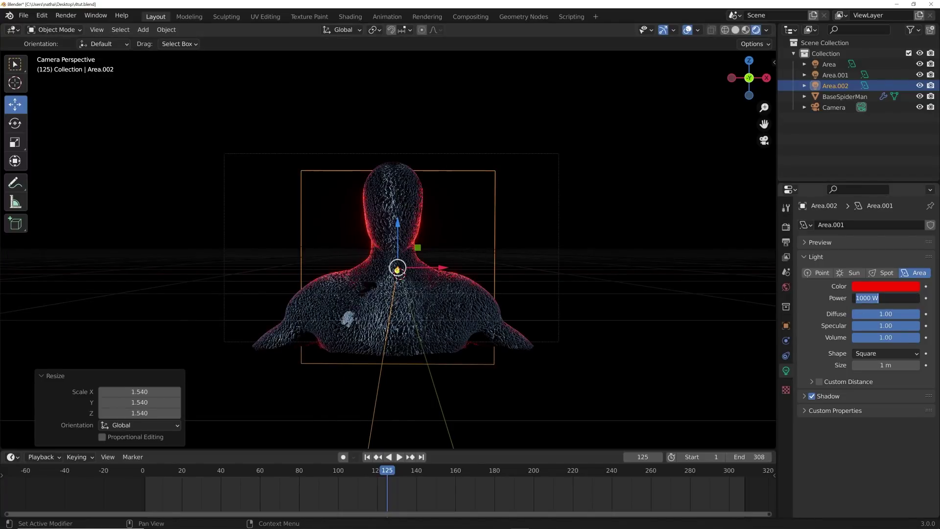
pyautogui.write('2000')
pyautogui.press('Return')
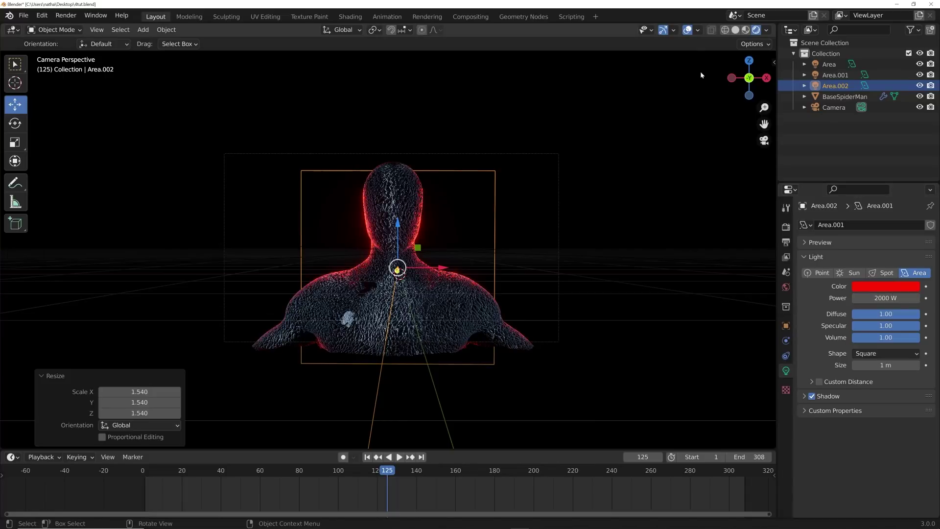
# Step: Hide the viewport overlays and gizmos and inspect the red rim lighting on the bust from the camera and an angled view
pyautogui.click(687, 33)
pyautogui.click(663, 31)
pyautogui.scroll(2, 543, 252)
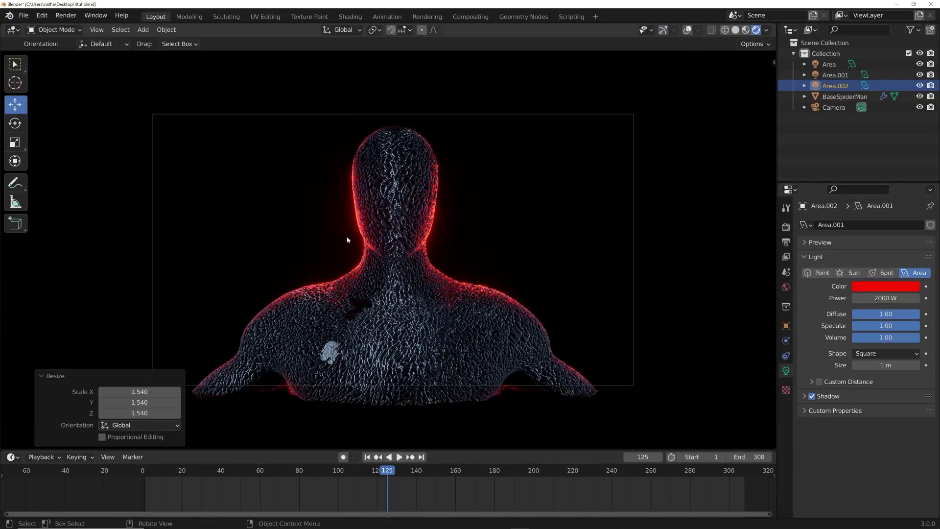
pyautogui.moveTo(398, 253); pyautogui.dragTo(485, 277, button='middle')
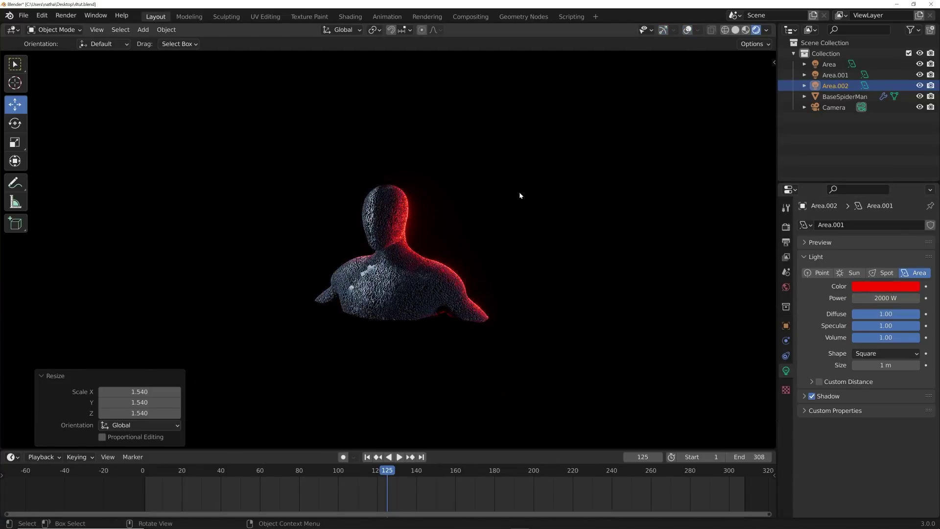
# Step: Switch to solid shading, add a mesh plane at the origin and rotate it 90° about the X axis to stand upright
pyautogui.click(745, 31)
pyautogui.click(735, 30)
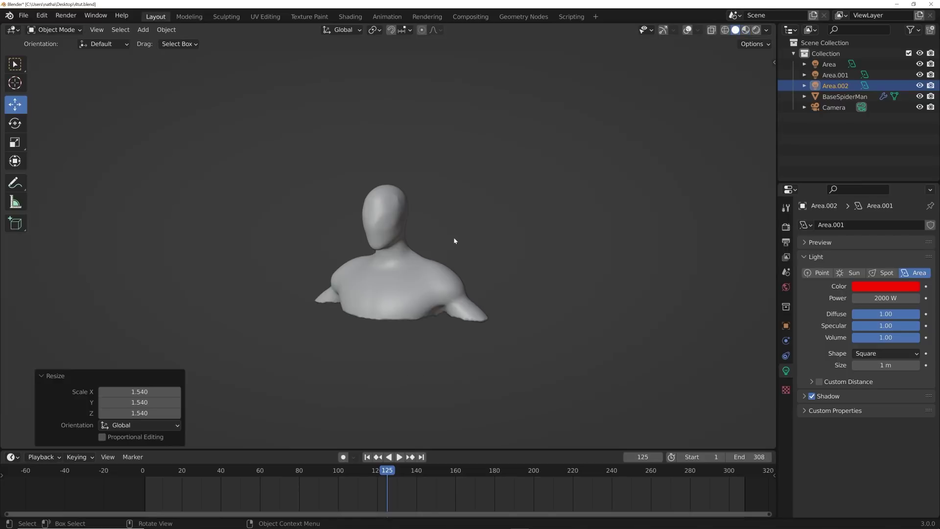
pyautogui.hotkey('shift', 'a')
pyautogui.moveTo(396, 103)
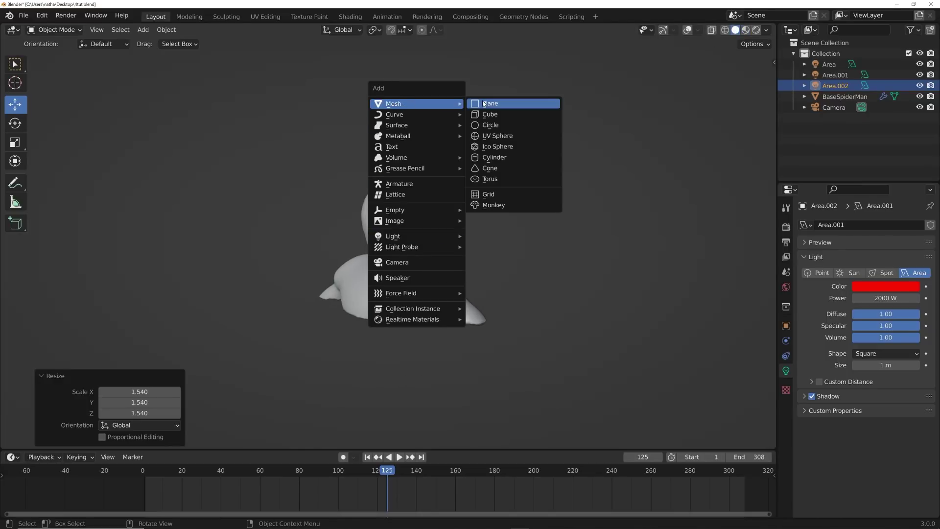
pyautogui.click(488, 104)
pyautogui.write('rx')
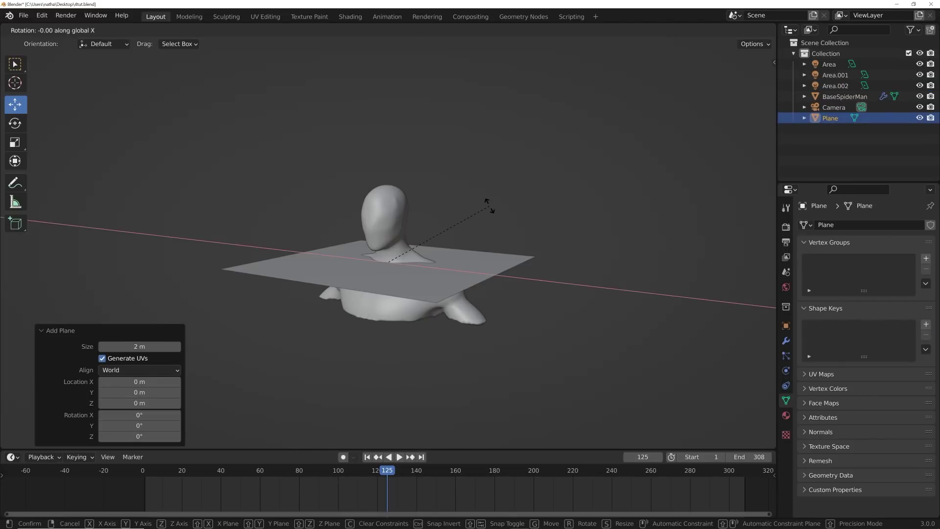
pyautogui.write('90')
pyautogui.press('Return')
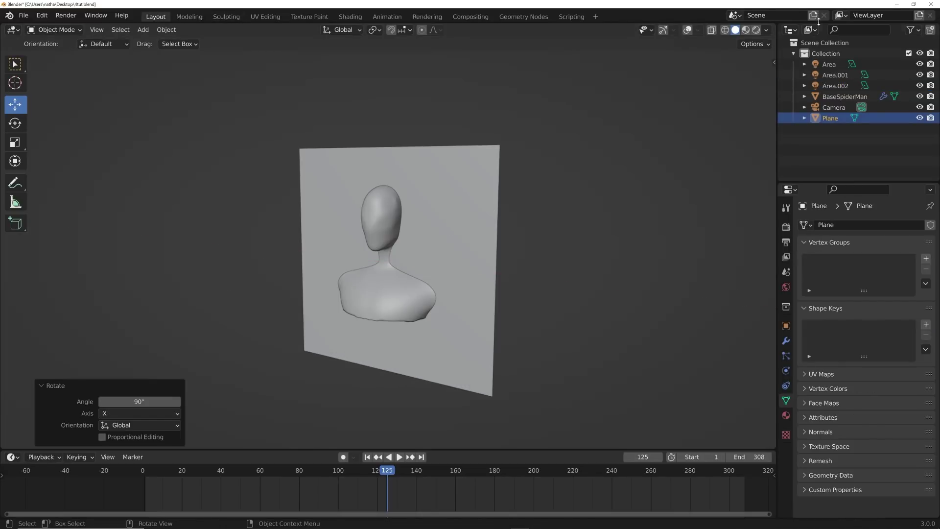
# Step: Show the gizmos and overlays again and move the upright plane about 2.22 m along Y, behind the bust and rear light
pyautogui.click(664, 31)
pyautogui.moveTo(734, 68); pyautogui.dragTo(700, 69, button='middle')
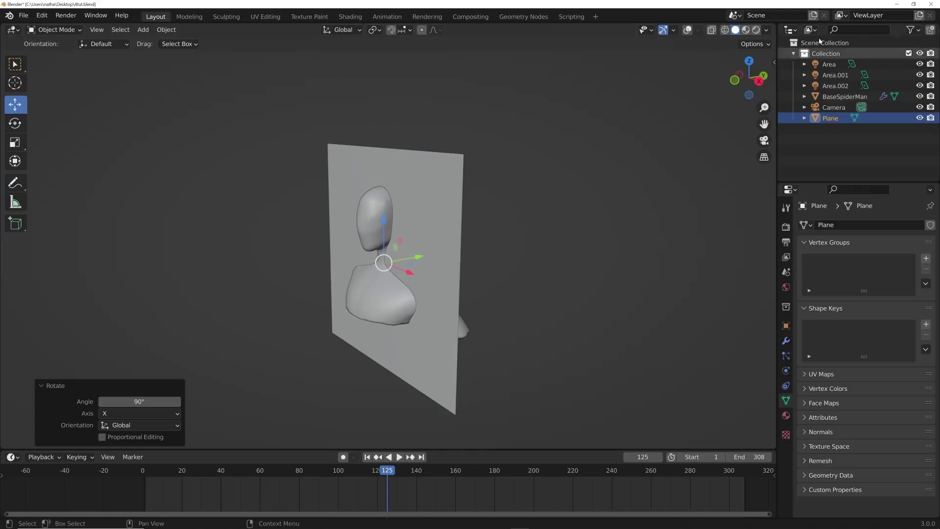
pyautogui.click(688, 30)
pyautogui.moveTo(625, 125); pyautogui.dragTo(504, 287, button='middle')
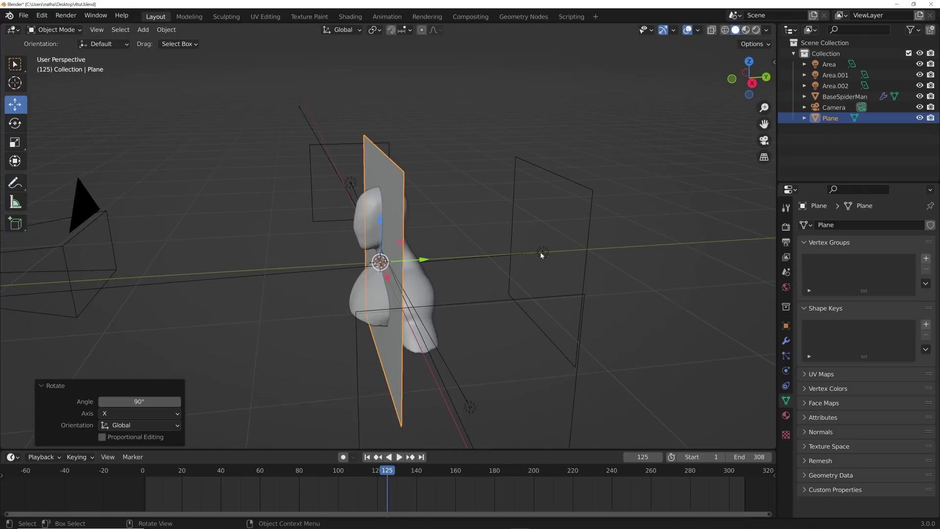
pyautogui.moveTo(424, 263); pyautogui.dragTo(664, 228)
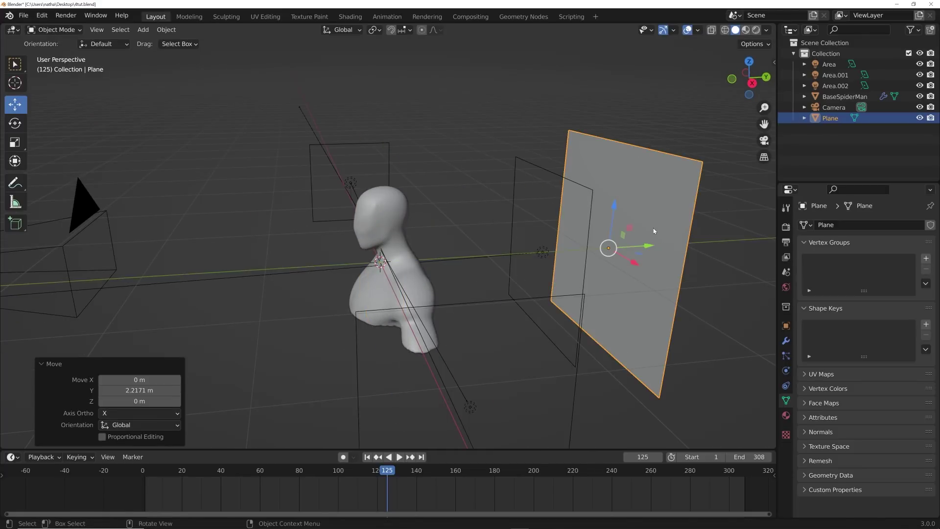
# Step: Scale the backdrop plane by 1.622 to fill the camera frame and switch the viewport to rendered shading
pyautogui.press('KP_0')
pyautogui.press('s')
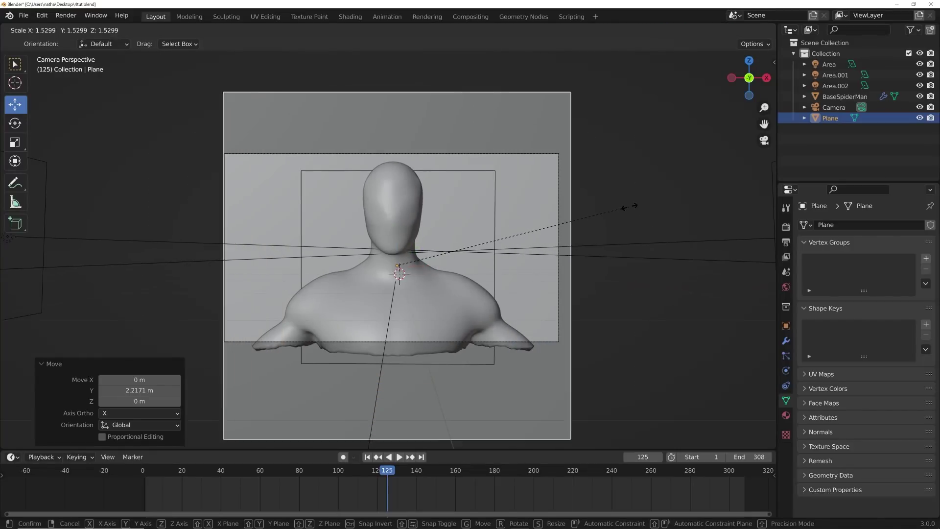
pyautogui.click(644, 203)
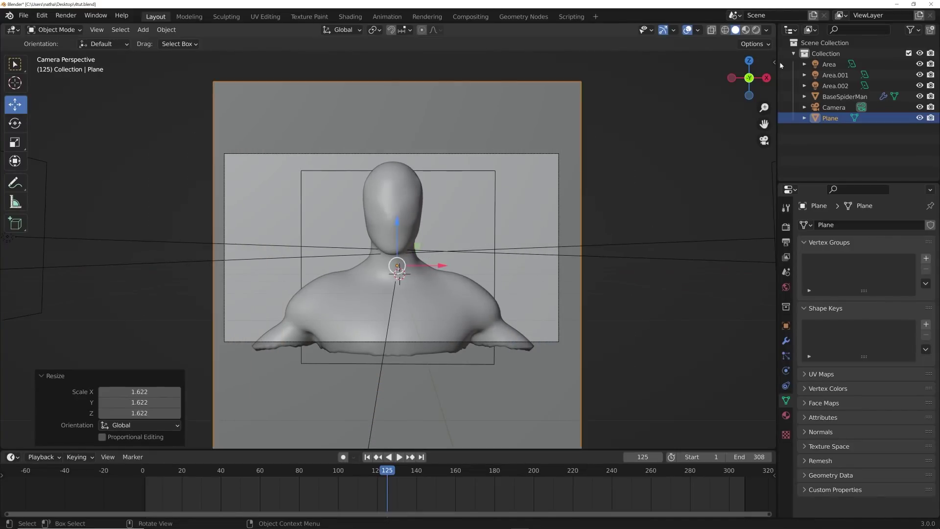
pyautogui.click(756, 30)
pyautogui.scroll(1, 594, 218)
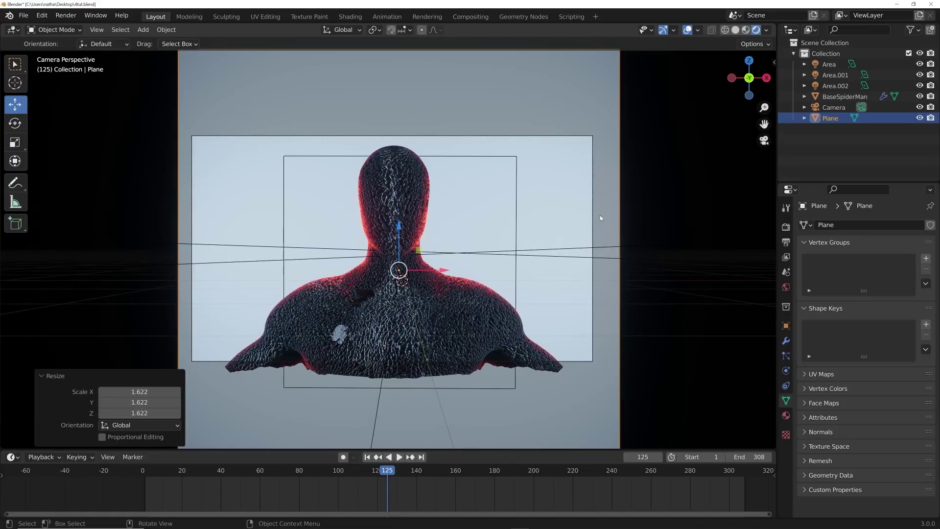
# Step: Give the backdrop plane a new material with a black base colour and a specular value of 0.403
pyautogui.click(786, 415)
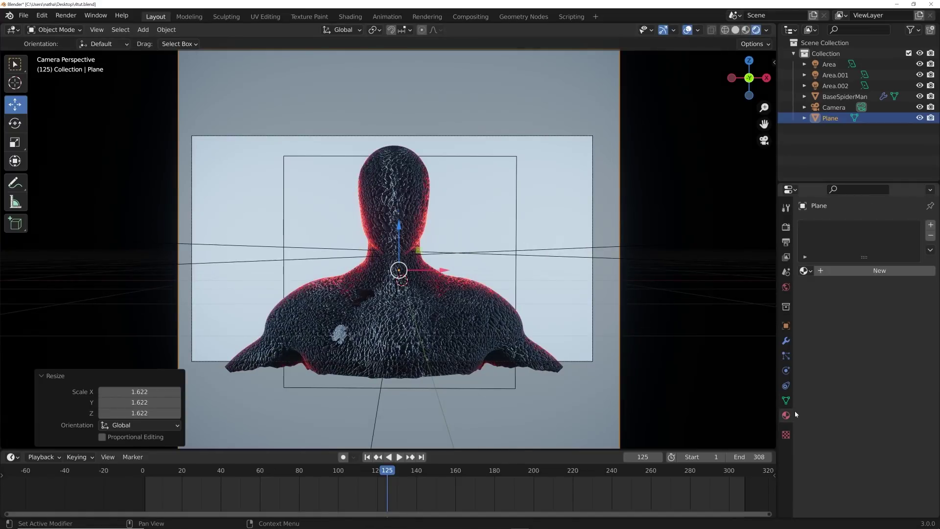
pyautogui.click(853, 272)
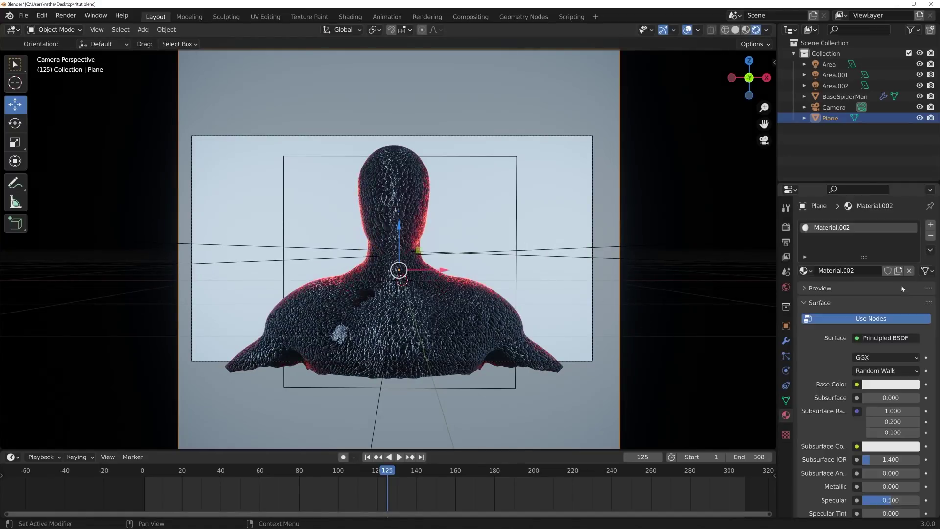
pyautogui.click(901, 389)
pyautogui.moveTo(911, 250); pyautogui.dragTo(911, 311)
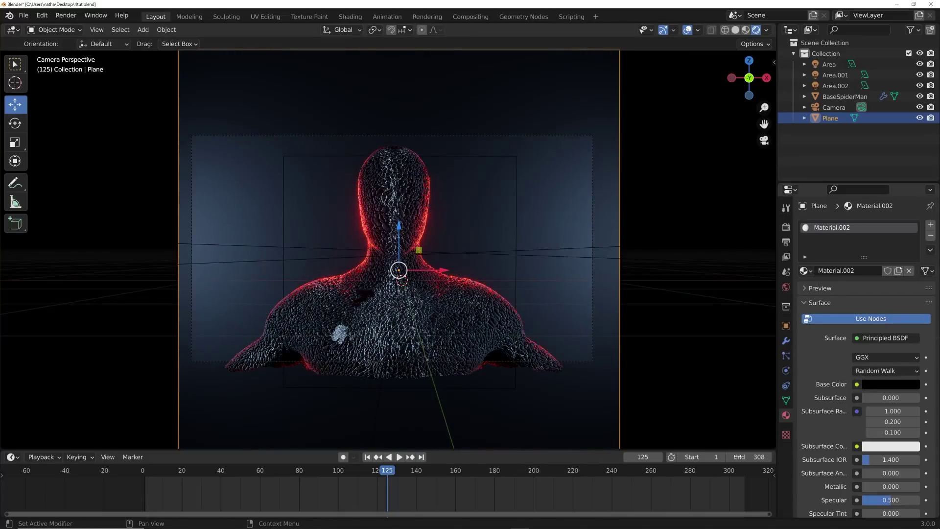
pyautogui.scroll(-2, 897, 457)
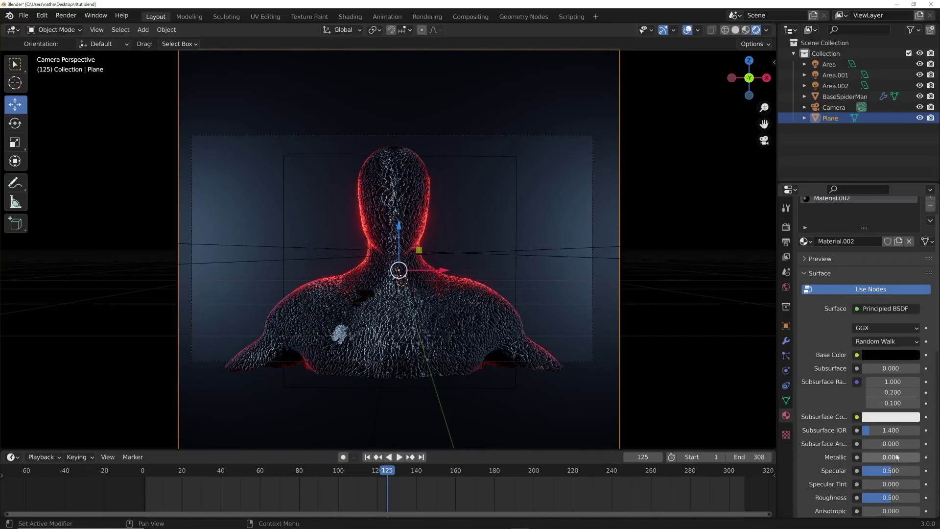
pyautogui.scroll(-1, 897, 456)
pyautogui.moveTo(897, 452)
pyautogui.mouseDown()
pyautogui.moveTo(865, 451)
pyautogui.moveTo(899, 452)
pyautogui.mouseUp()
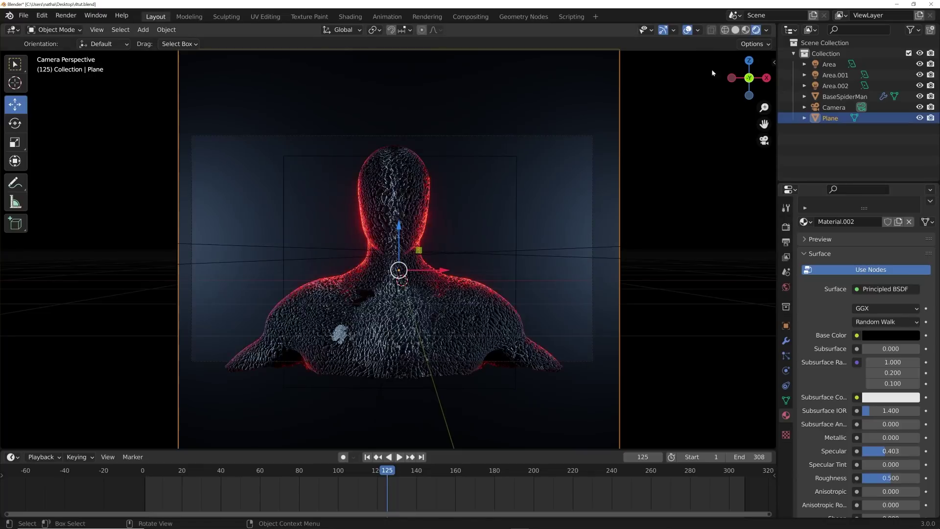
# Step: Inspect the lit bust against the dark backdrop in camera view with the overlays and gizmos temporarily hidden
pyautogui.click(687, 30)
pyautogui.scroll(3, 589, 225)
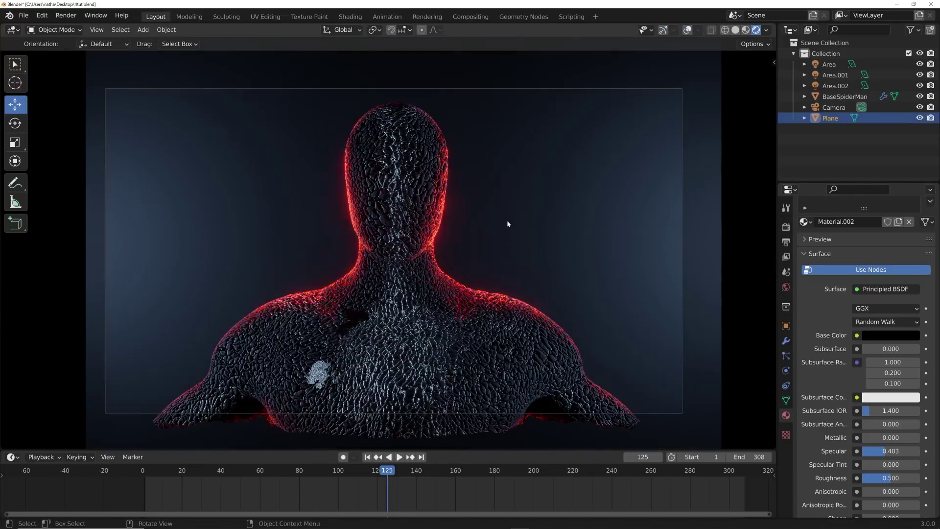
pyautogui.click(786, 342)
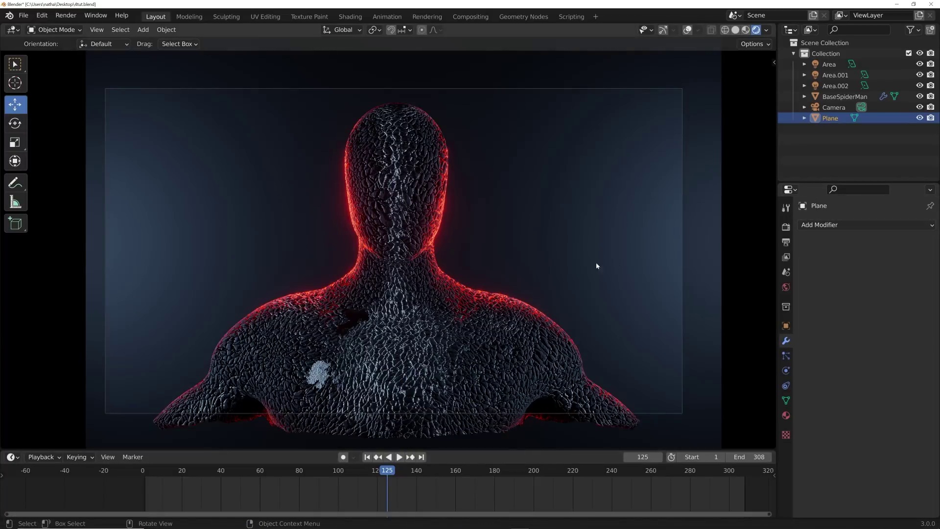
pyautogui.click(687, 30)
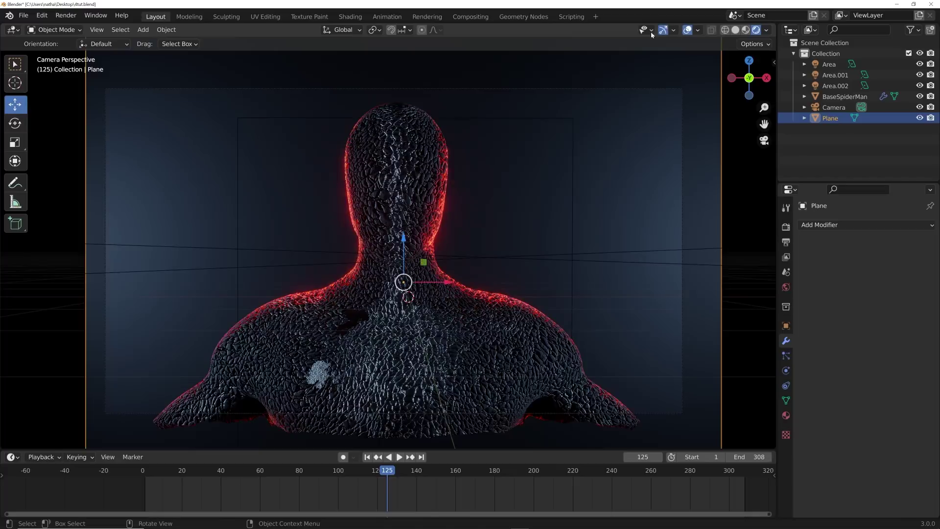
# Step: Subdivide the backdrop plane's mesh with 8 cuts and return to Object Mode
pyautogui.press('Tab')
pyautogui.rightClick(619, 150)
pyautogui.click(619, 150)
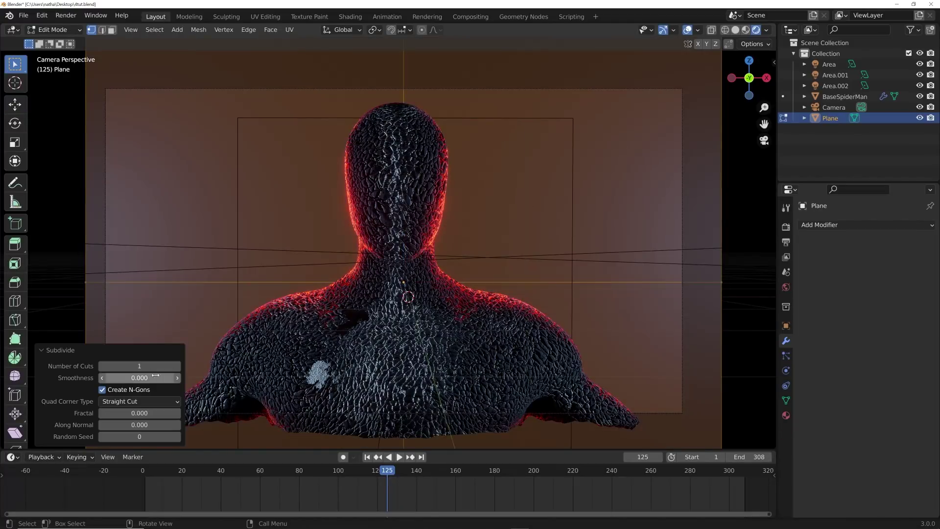
pyautogui.moveTo(105, 366); pyautogui.dragTo(142, 366)
pyautogui.click(49, 352)
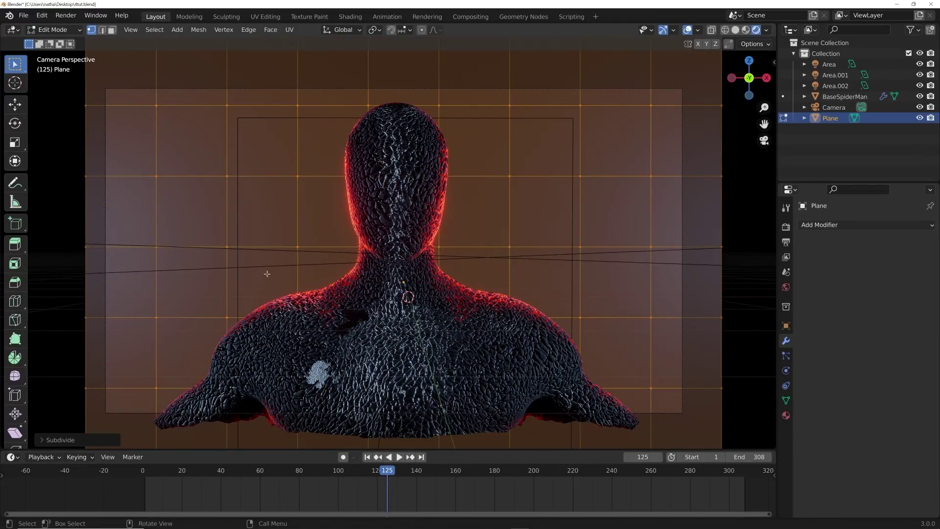
pyautogui.press('Tab')
# Step: Add a Wireframe modifier to the backdrop plane, keep the original faces, and set its thickness to 0.0031 m
pyautogui.click(843, 225)
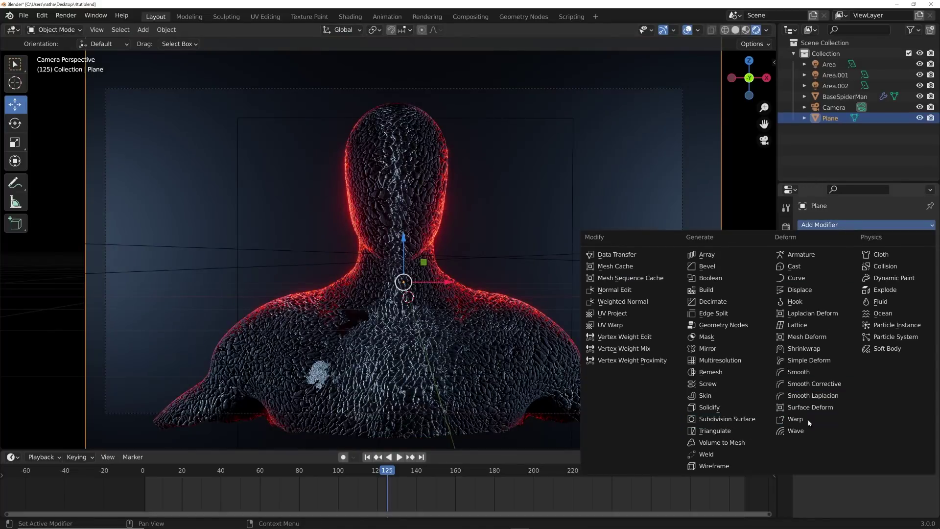
pyautogui.click(728, 465)
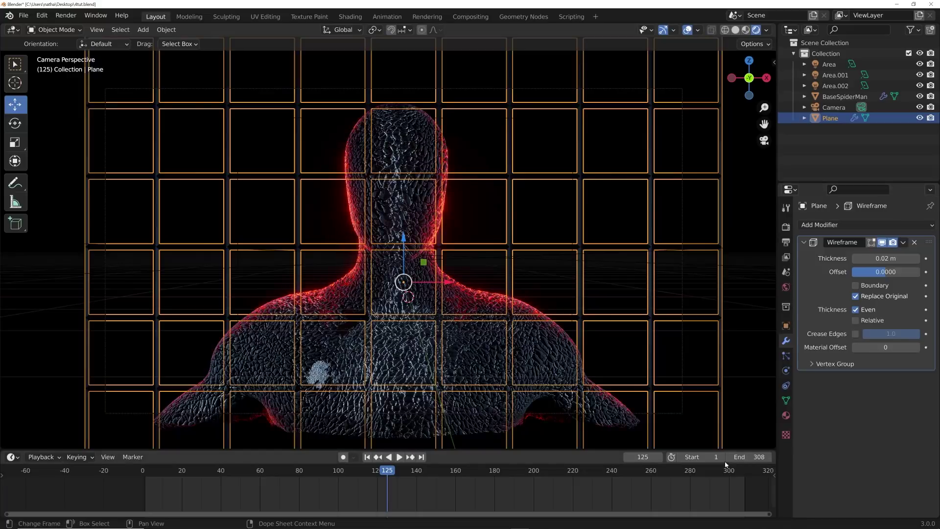
pyautogui.click(855, 296)
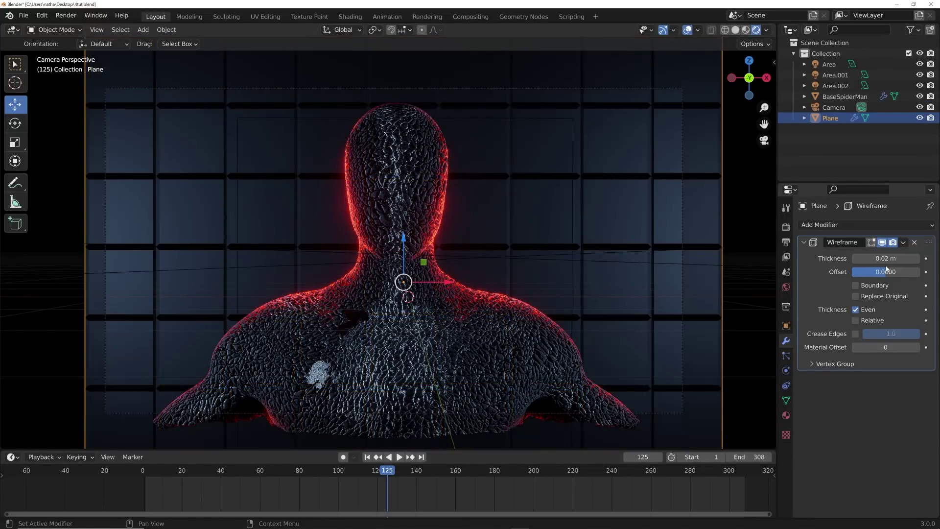
pyautogui.moveTo(882, 260); pyautogui.dragTo(855, 259)
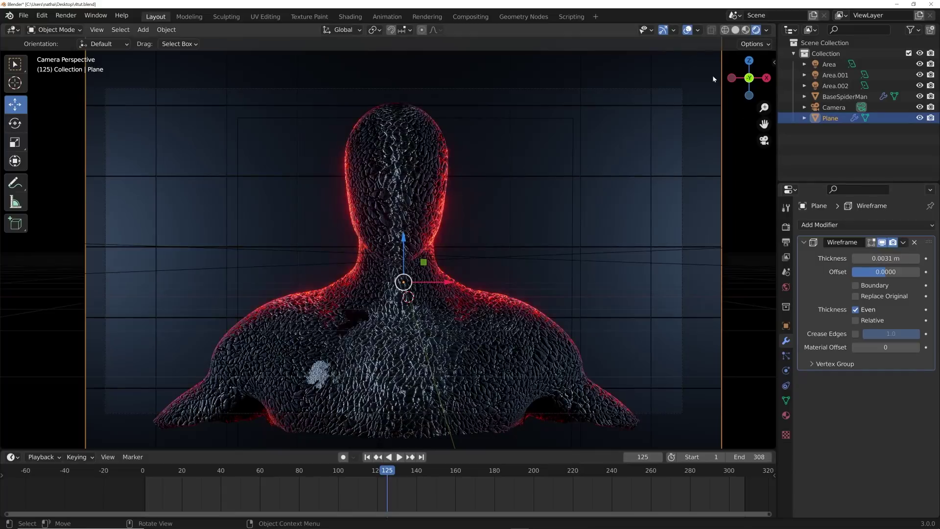
# Step: Hide the overlays and gizmos and play the animation from the first frame to examine the bust forming and dissolving against the panelled backdrop
pyautogui.click(687, 30)
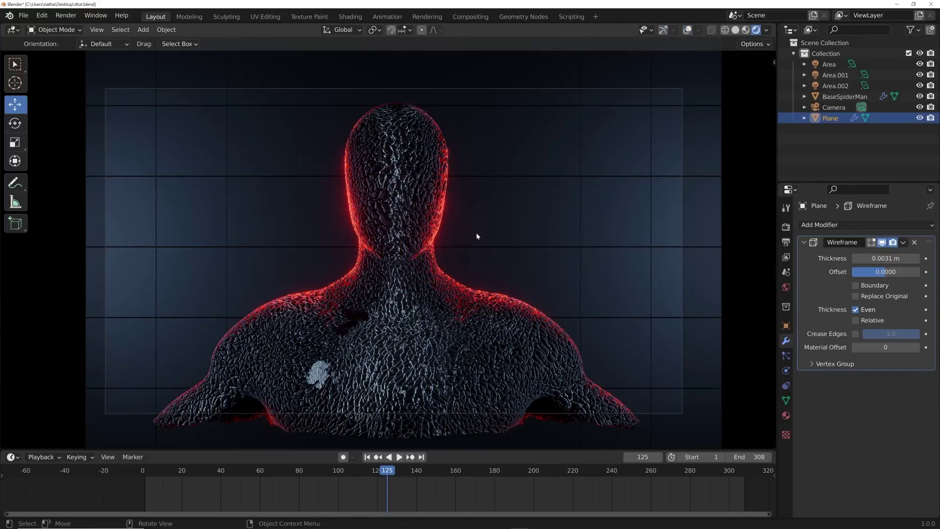
pyautogui.click(367, 457)
pyautogui.click(399, 457)
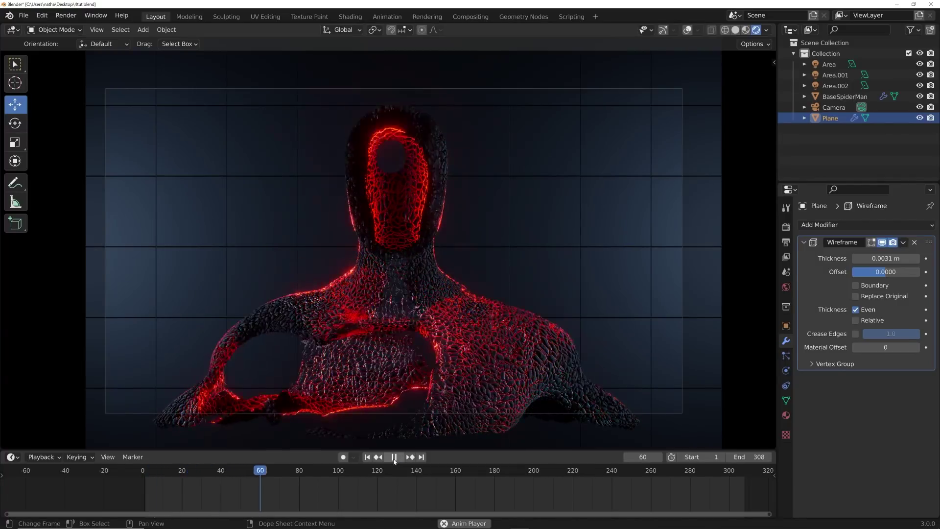
pyautogui.click(394, 457)
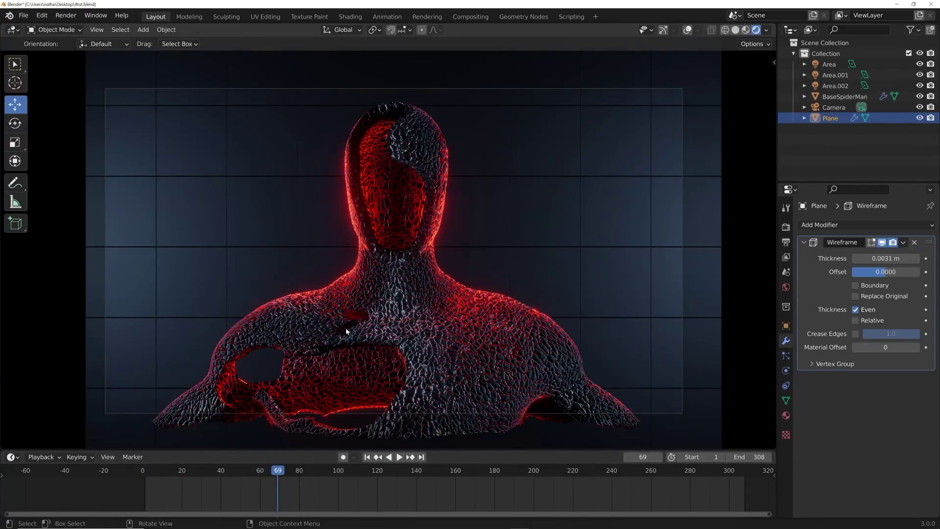
pyautogui.click(401, 457)
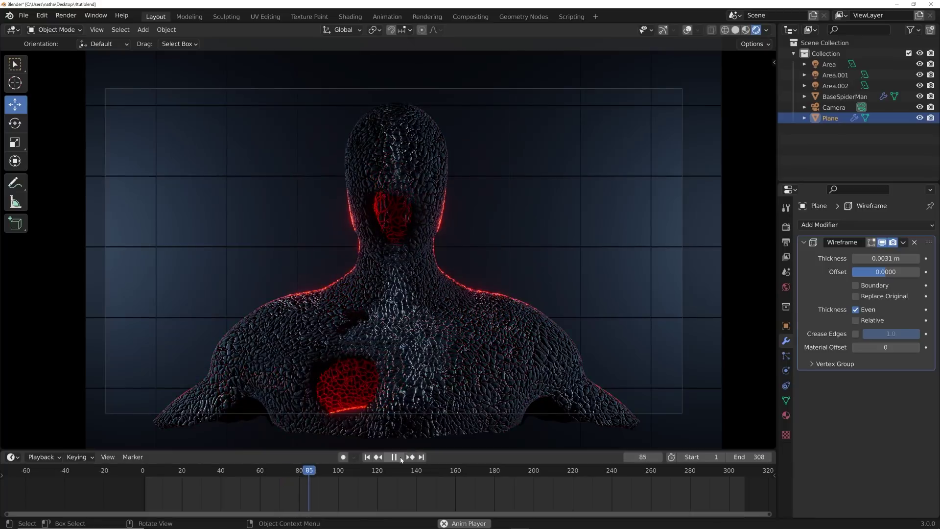
pyautogui.click(400, 457)
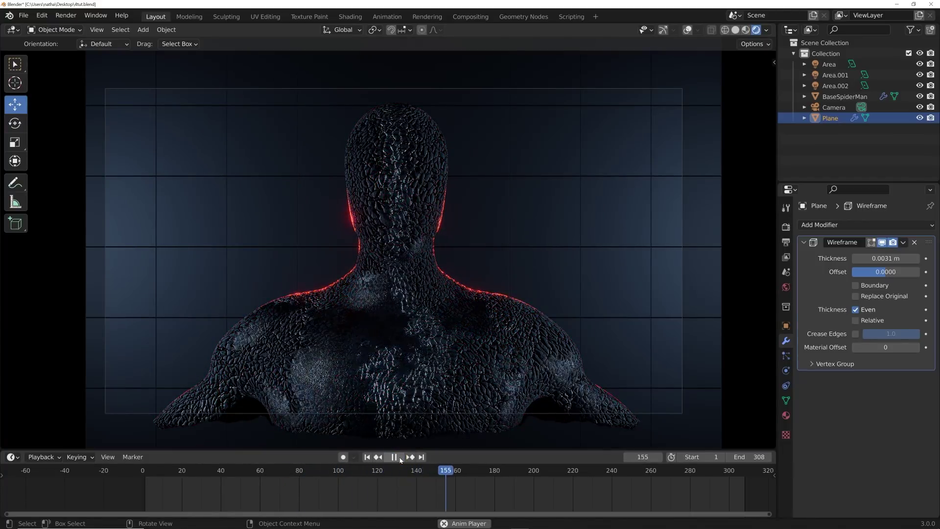
pyautogui.click(400, 456)
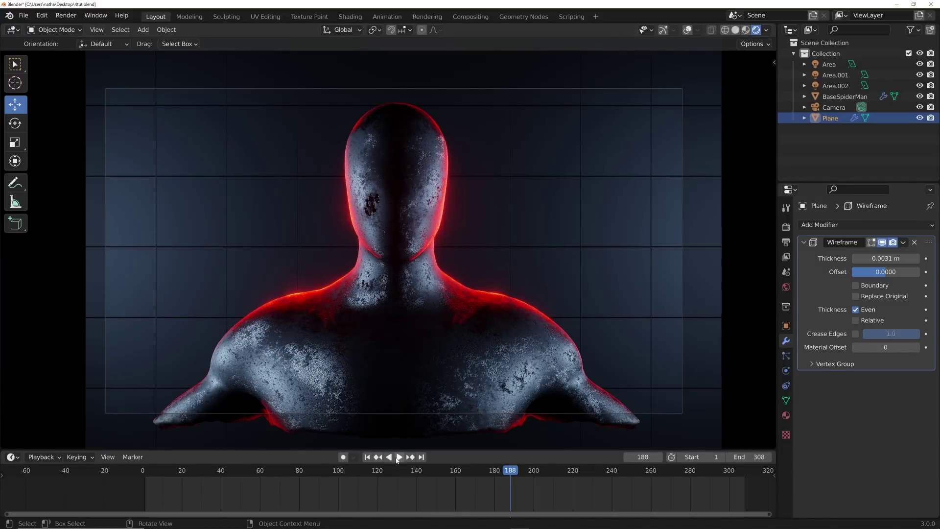
pyautogui.click(399, 456)
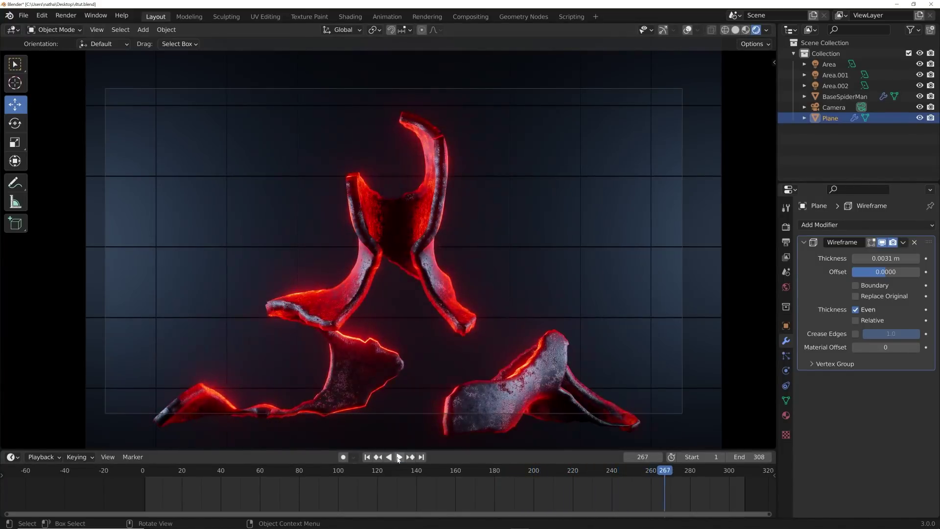
pyautogui.click(395, 458)
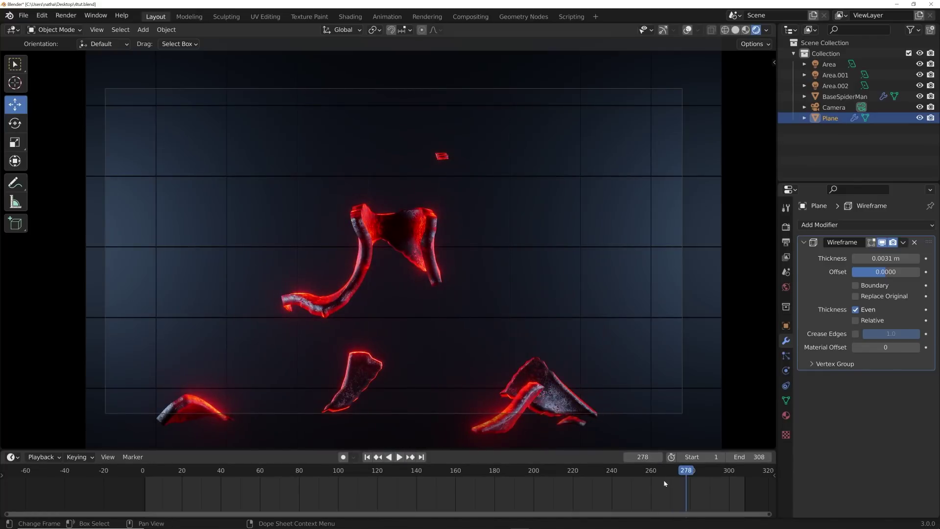
pyautogui.moveTo(689, 473); pyautogui.dragTo(639, 473)
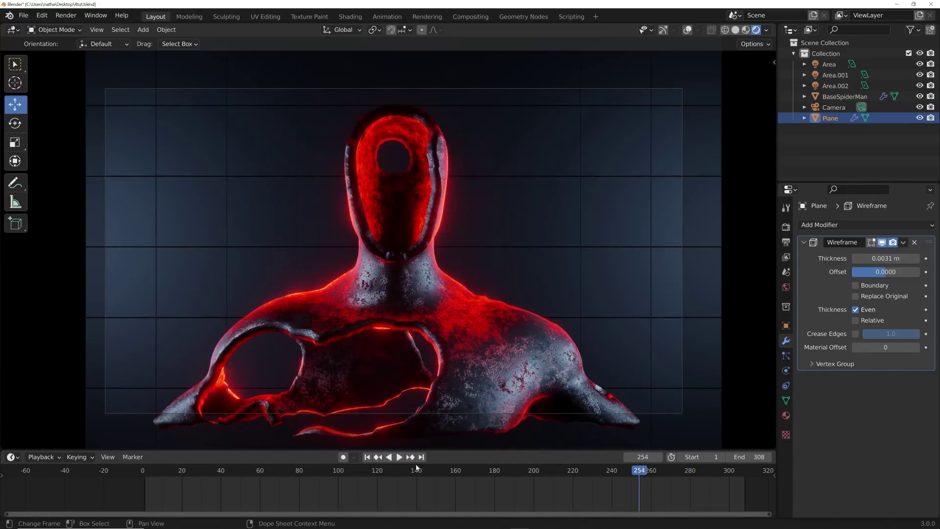
pyautogui.click(400, 458)
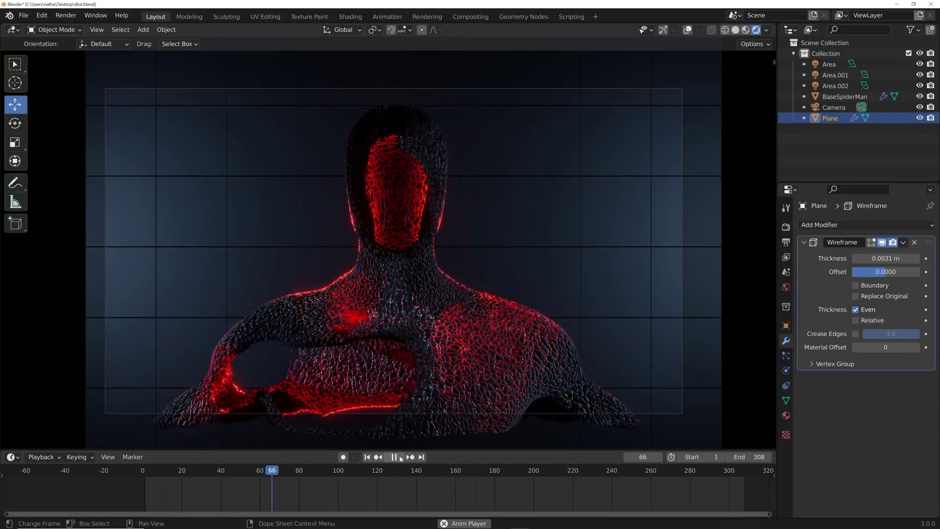
pyautogui.click(401, 457)
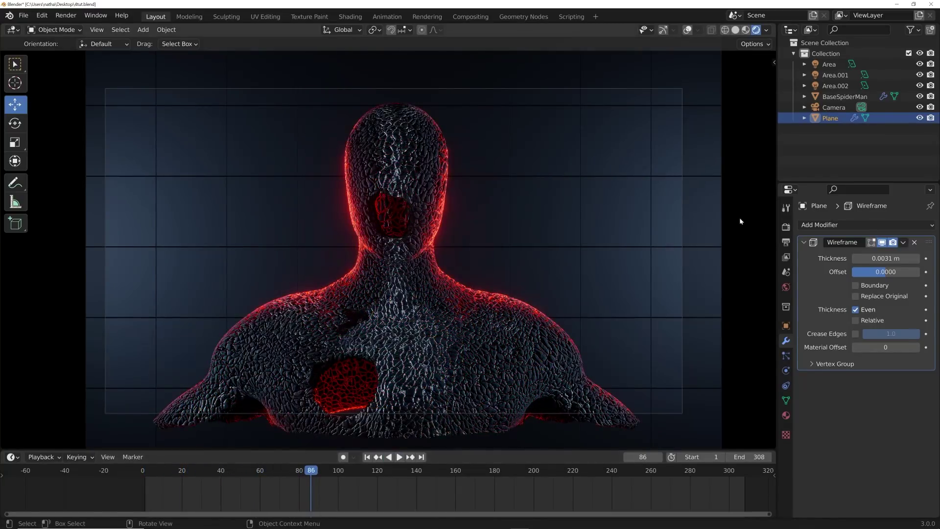
# Step: Change the scene's render engine to Cycles
pyautogui.click(785, 227)
pyautogui.click(895, 224)
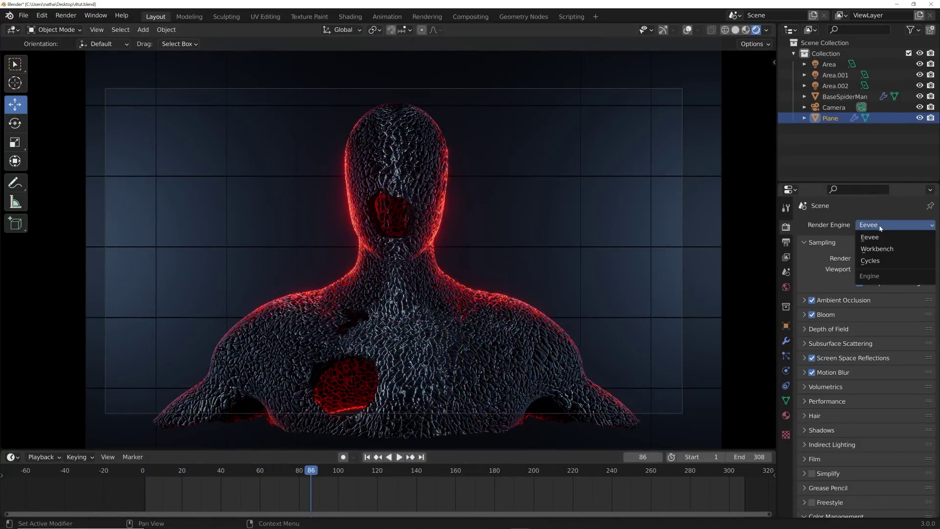
pyautogui.click(884, 260)
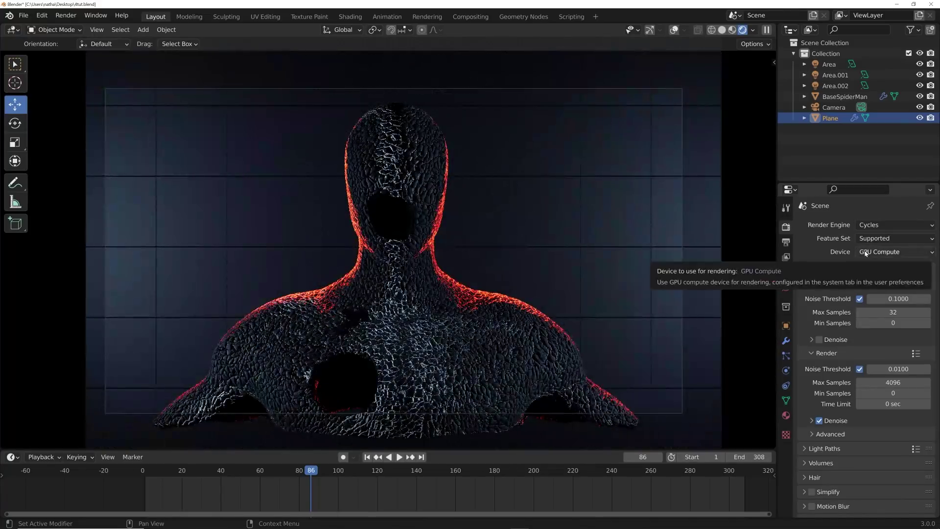
# Step: Inspect the Cycles result from an angle and through the camera at several points of the animation, including frames 163 and 202
pyautogui.moveTo(518, 268); pyautogui.dragTo(466, 271, button='middle')
pyautogui.scroll(4, 466, 271)
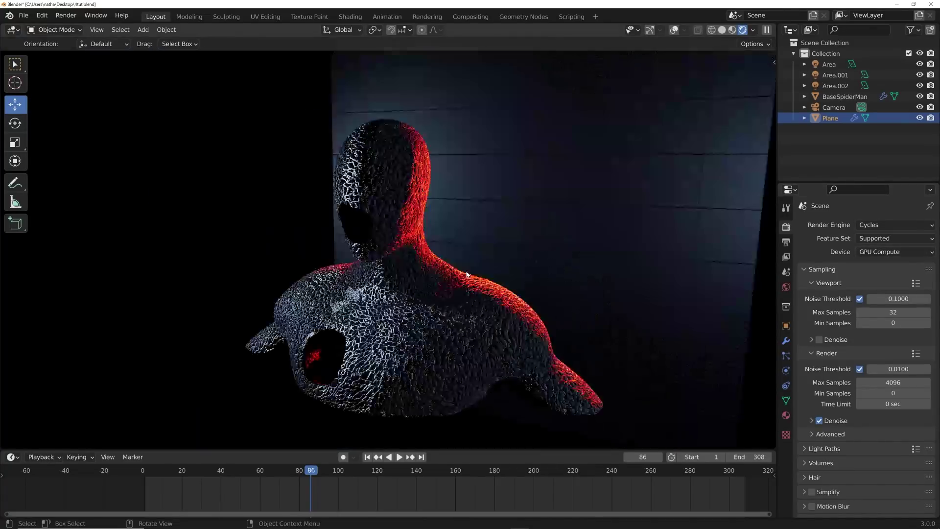
pyautogui.press('KP_0')
pyautogui.click(265, 472)
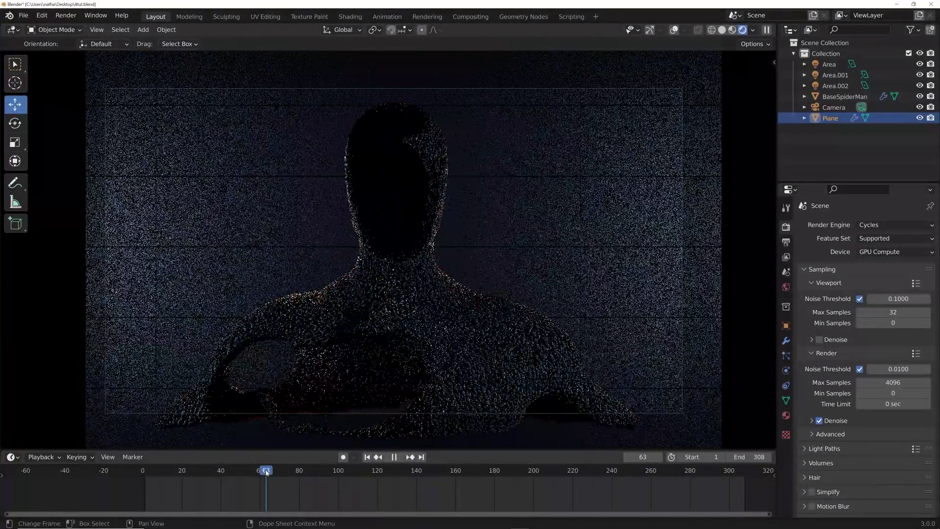
pyautogui.moveTo(266, 472); pyautogui.dragTo(401, 486)
pyautogui.click(460, 473)
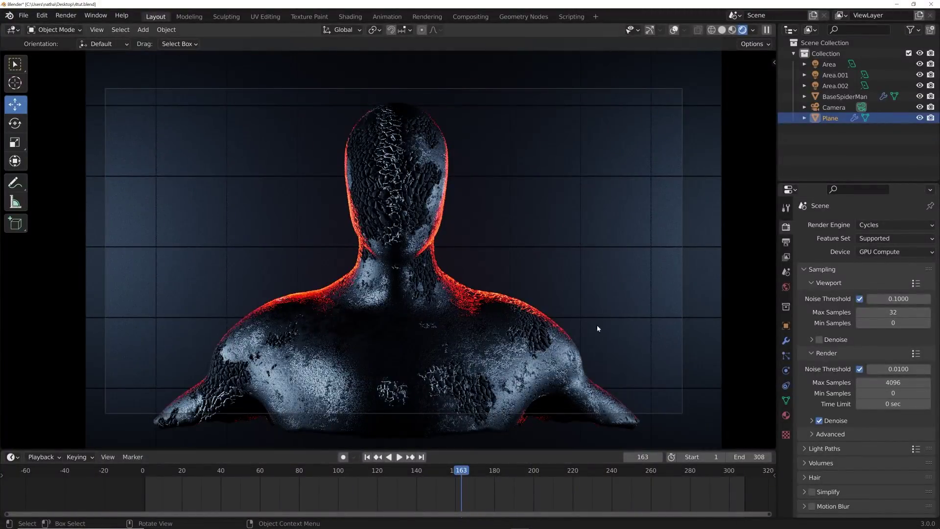
pyautogui.click(538, 473)
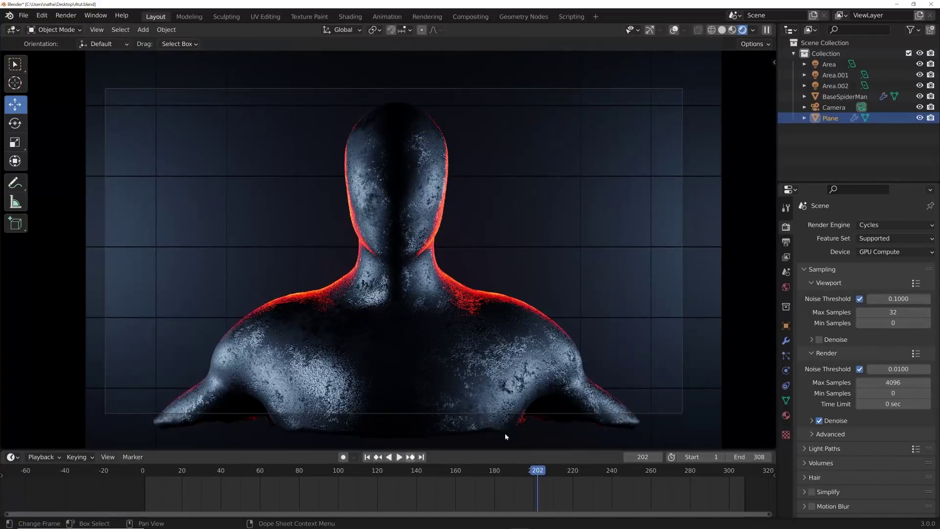
# Step: Save the blend file and switch the viewport to solid shading
pyautogui.click(23, 16)
pyautogui.click(58, 88)
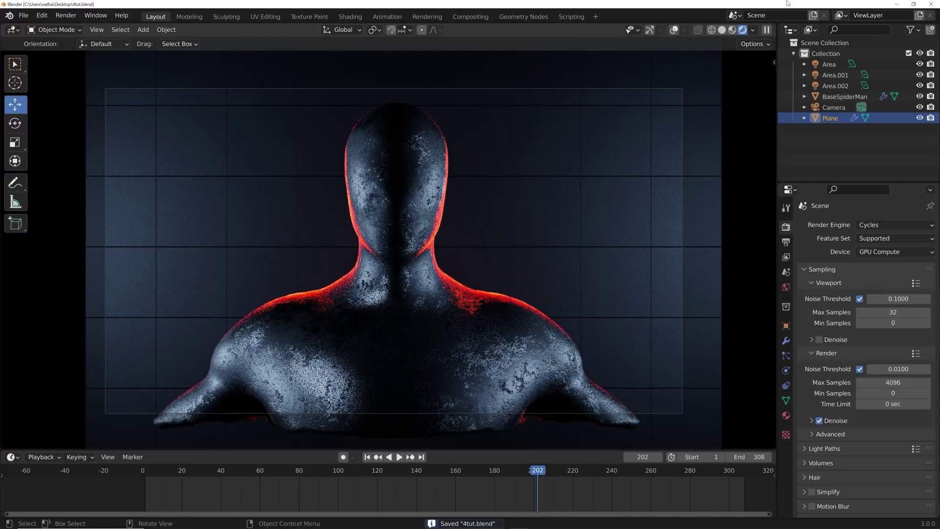
pyautogui.click(721, 30)
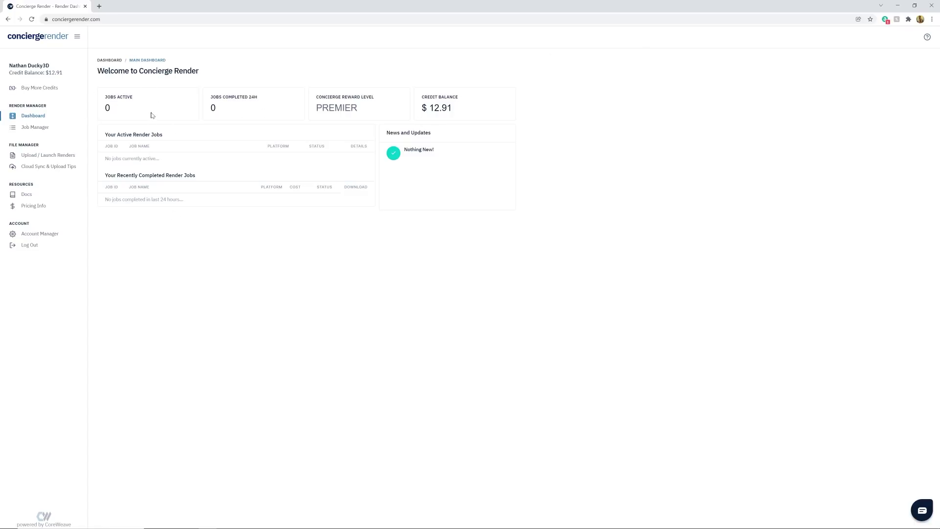
# Step: Switch to the Concierge Render website and upload 4tut.blend from the Desktop to its file manager
pyautogui.click(64, 159)
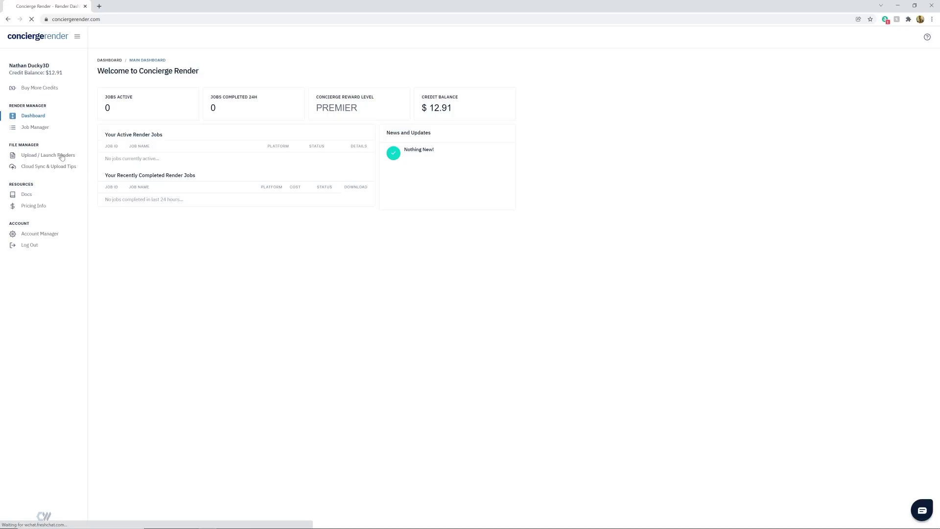
pyautogui.click(124, 126)
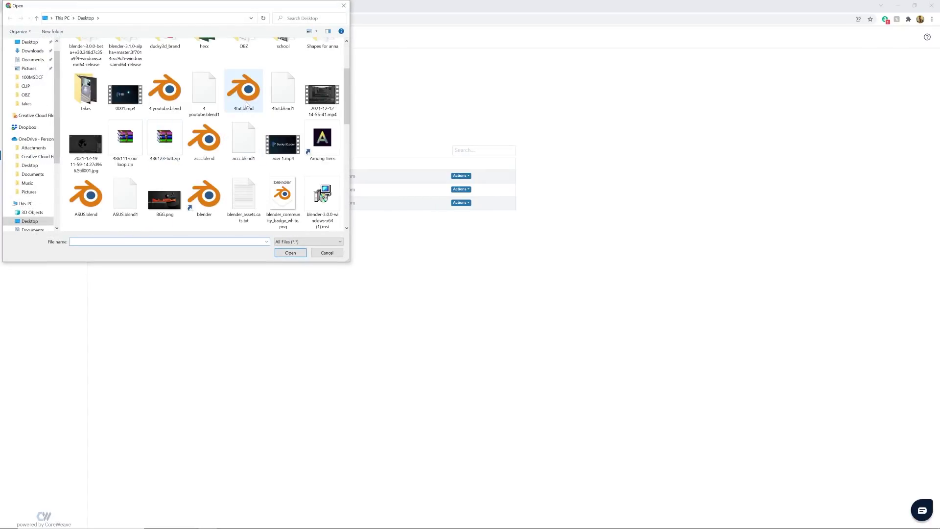
pyautogui.doubleClick(247, 104)
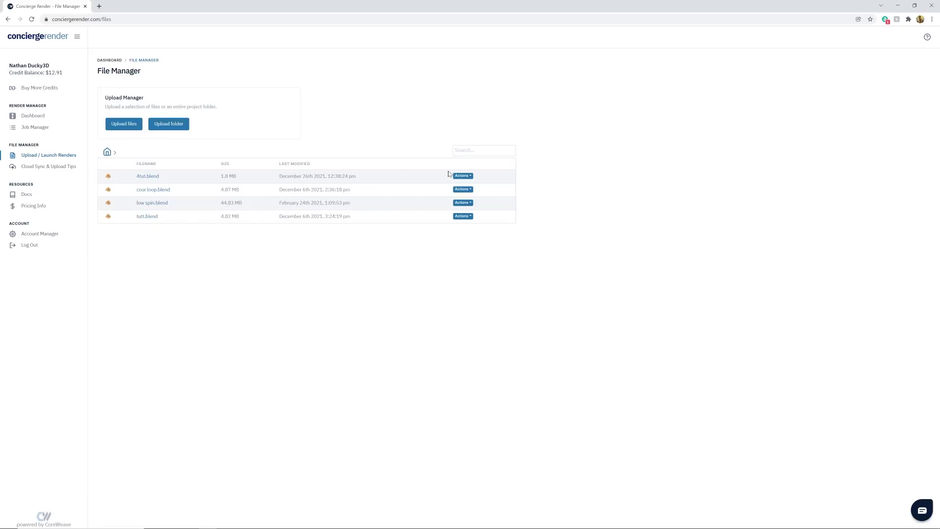
# Step: Set up a render launch of 4tut.blend as a Blender 3.0 Cycles animation and review the frame, hardware and tips options
pyautogui.click(463, 175)
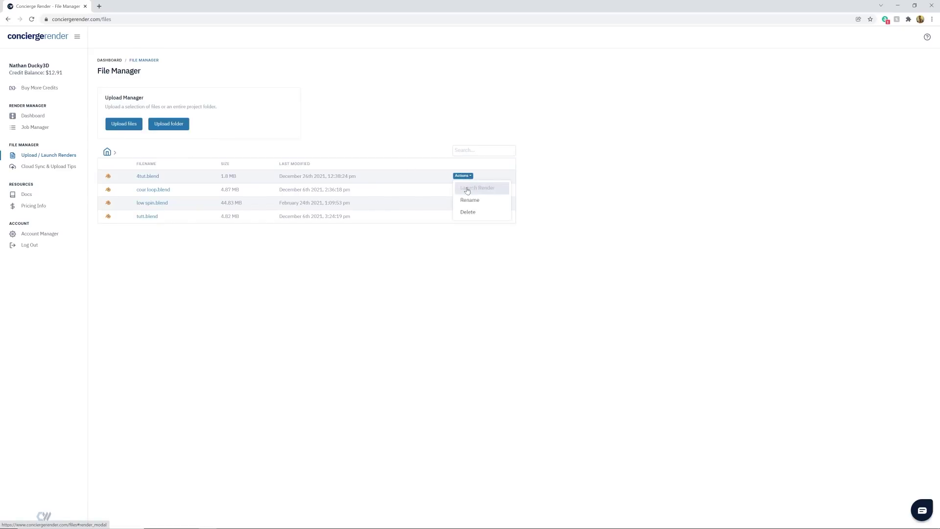
pyautogui.click(464, 189)
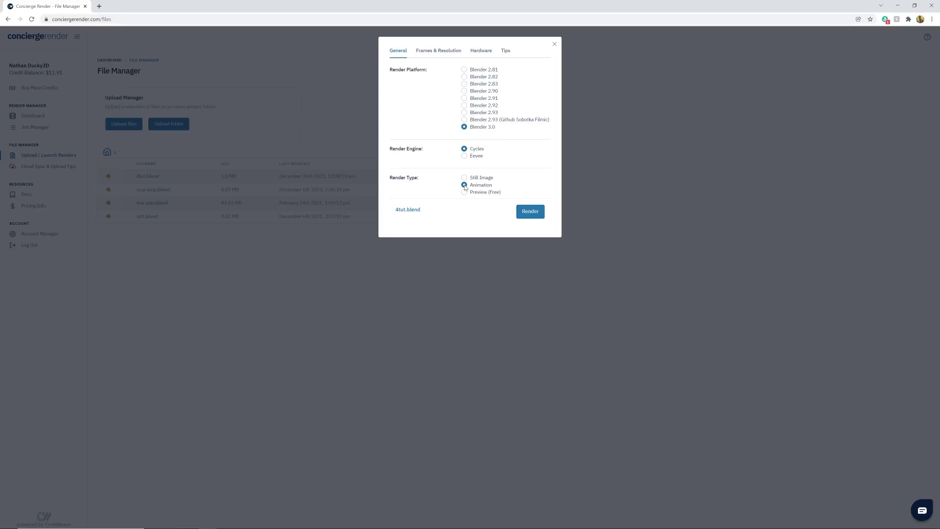
pyautogui.click(437, 52)
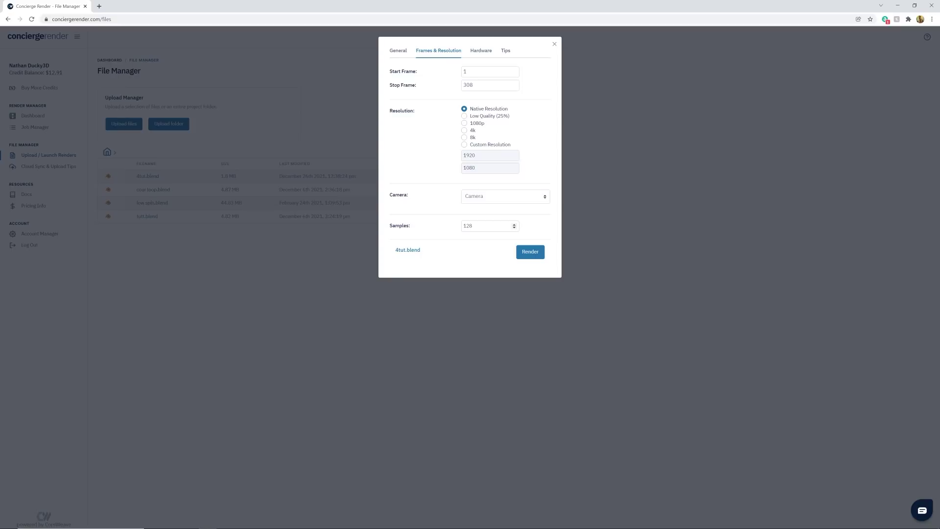
pyautogui.click(481, 51)
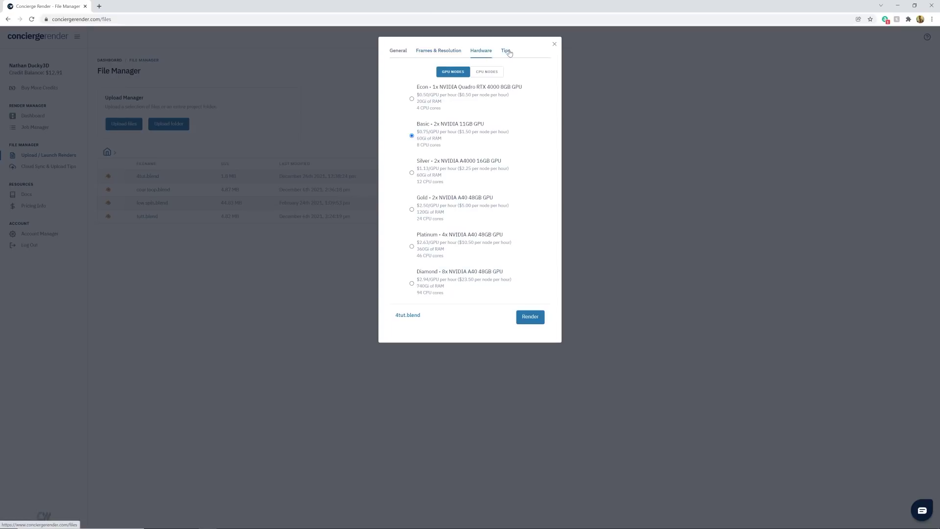
pyautogui.click(506, 51)
pyautogui.click(475, 51)
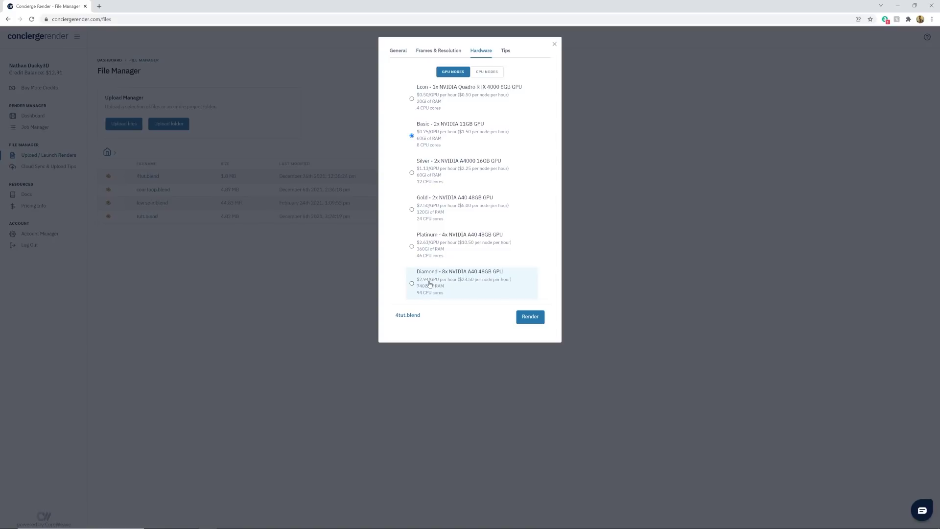
# Step: Set the render samples to 300 and launch the animation render job
pyautogui.click(444, 52)
pyautogui.doubleClick(467, 225)
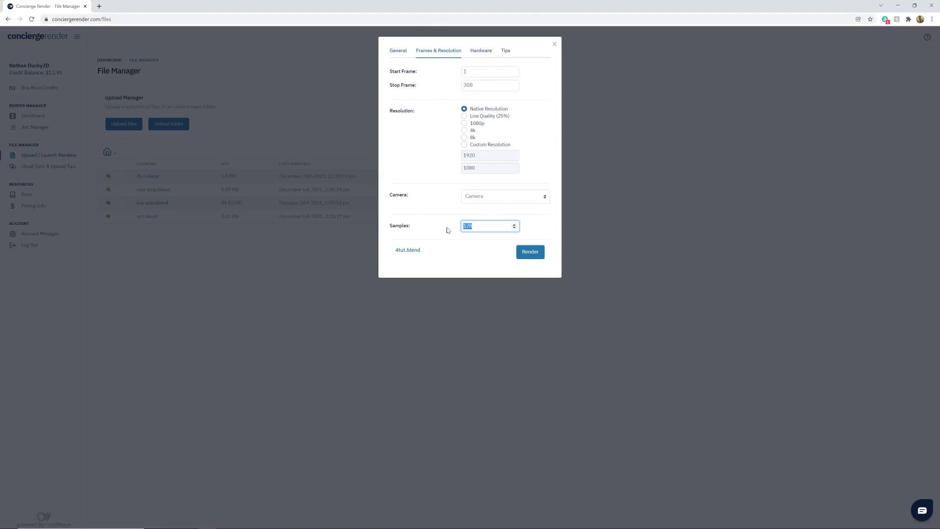
pyautogui.write('300')
pyautogui.click(398, 51)
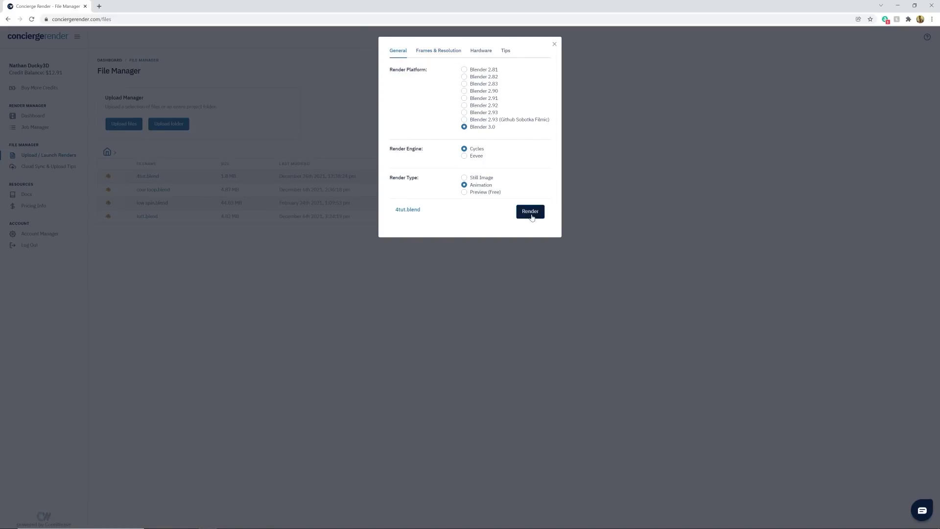
pyautogui.click(531, 216)
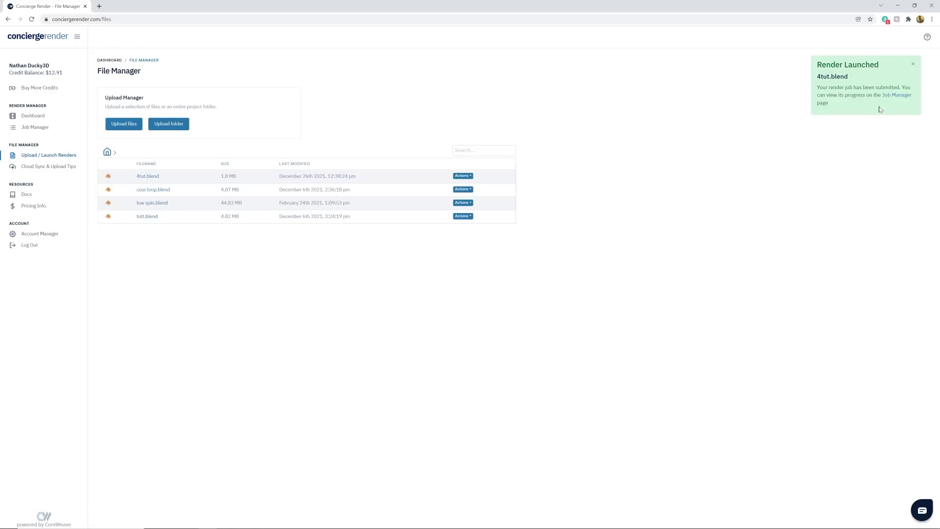
# Step: Open the 4tut.blend job's details and examine its status, cost and list of rendered frames
pyautogui.click(895, 96)
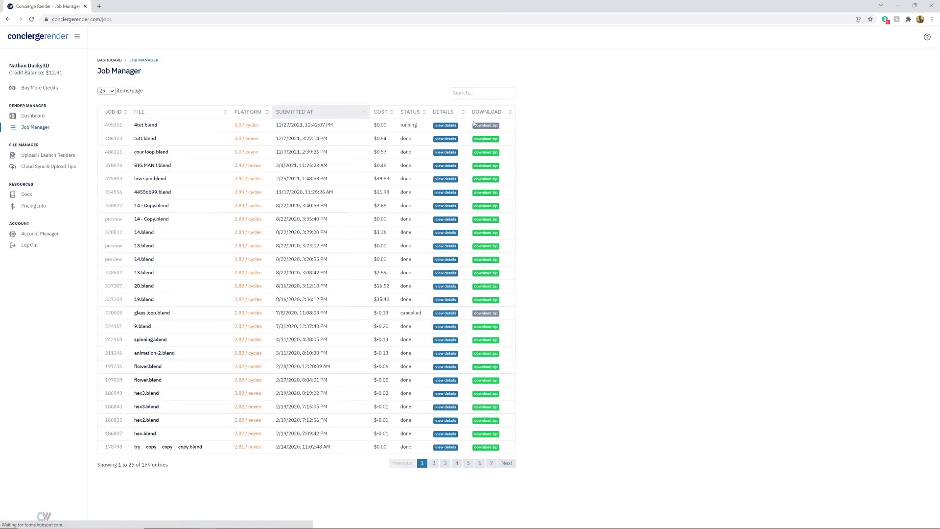
pyautogui.click(443, 126)
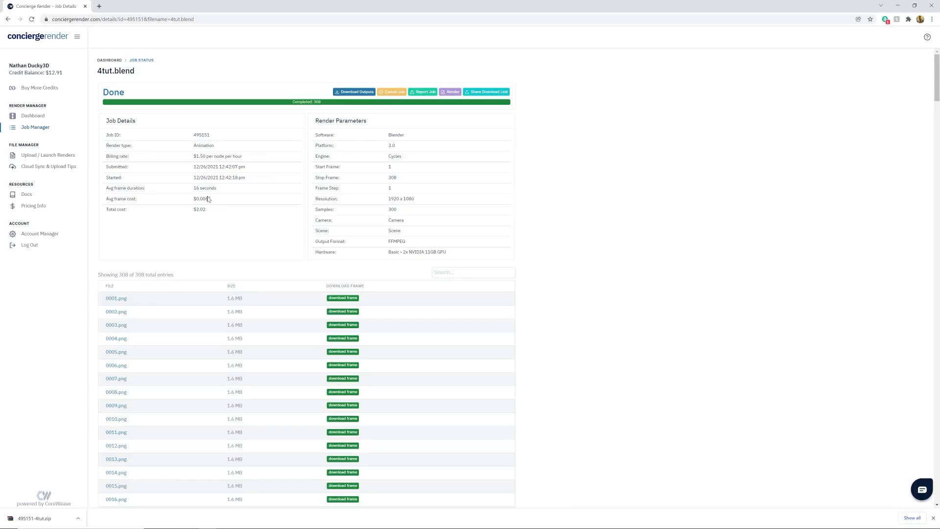
pyautogui.scroll(-20, 214, 205)
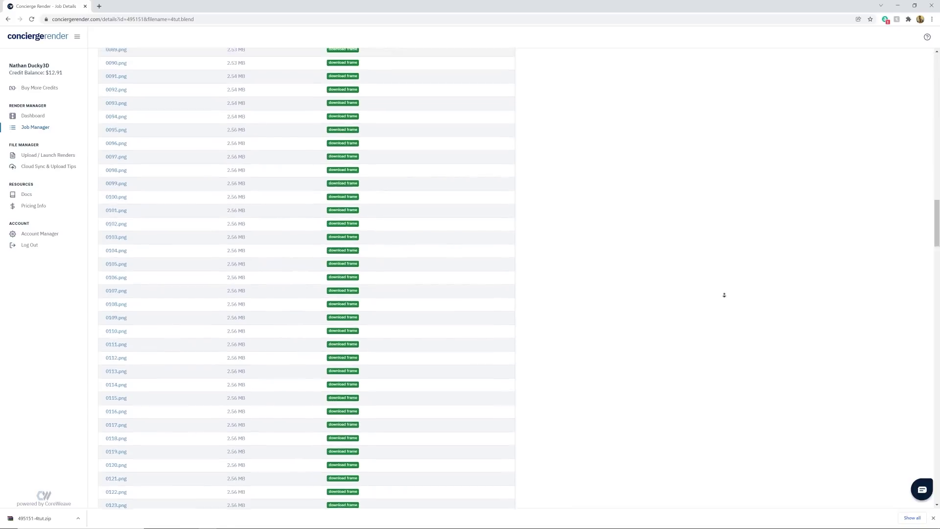
pyautogui.scroll(20, 693, 321)
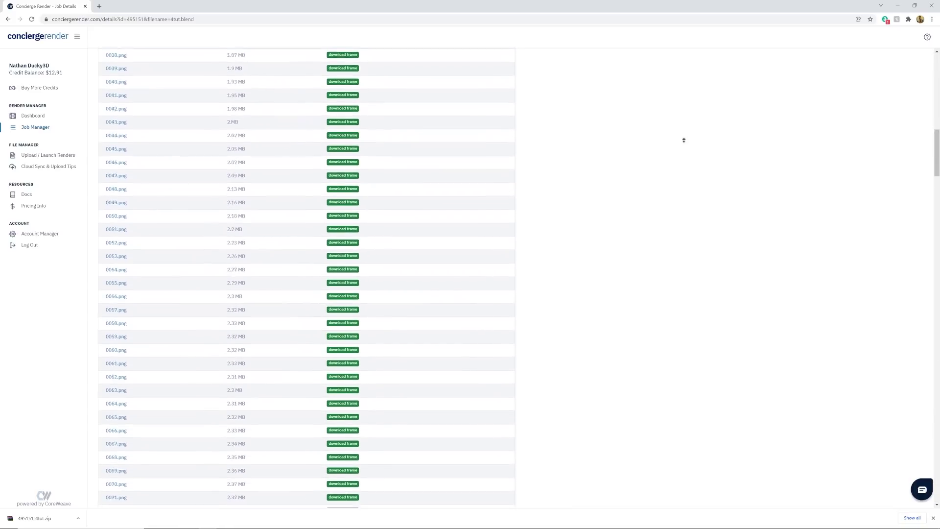